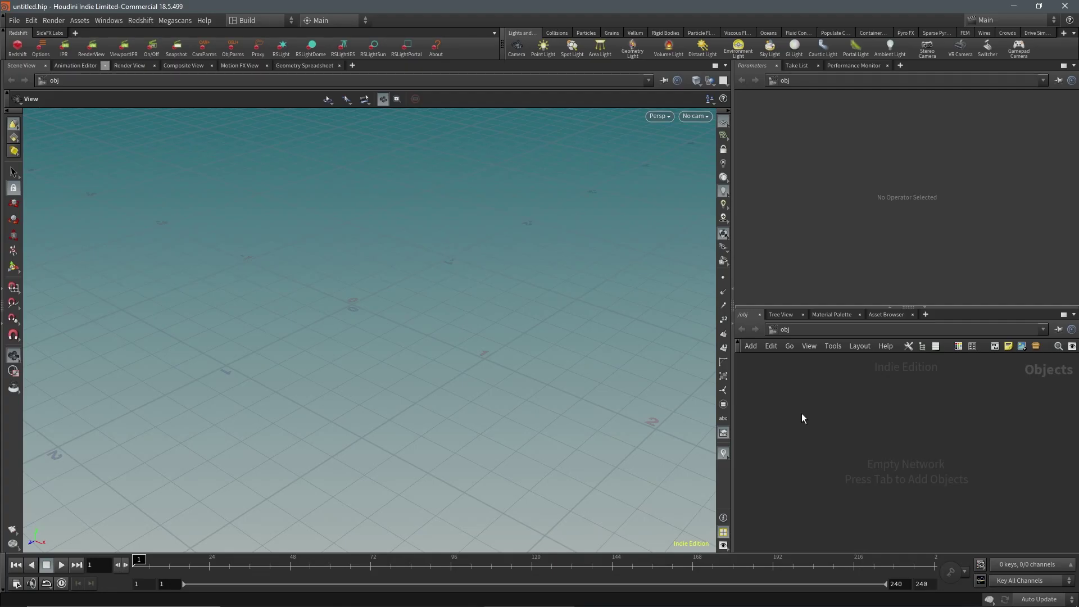
Step: Add a Grid object to the empty object network
key("Tab")
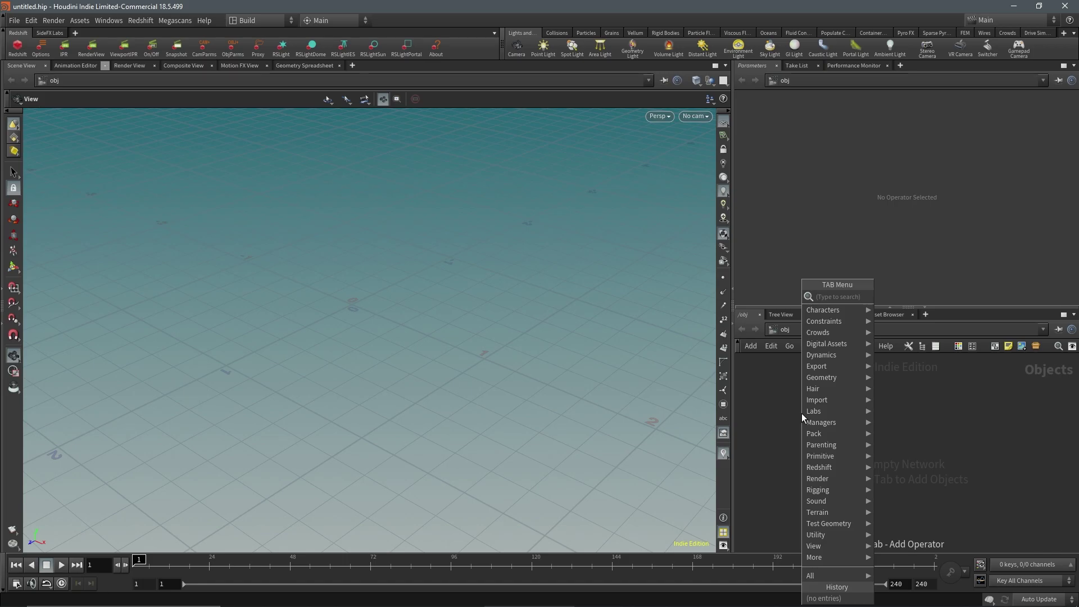
type("g")
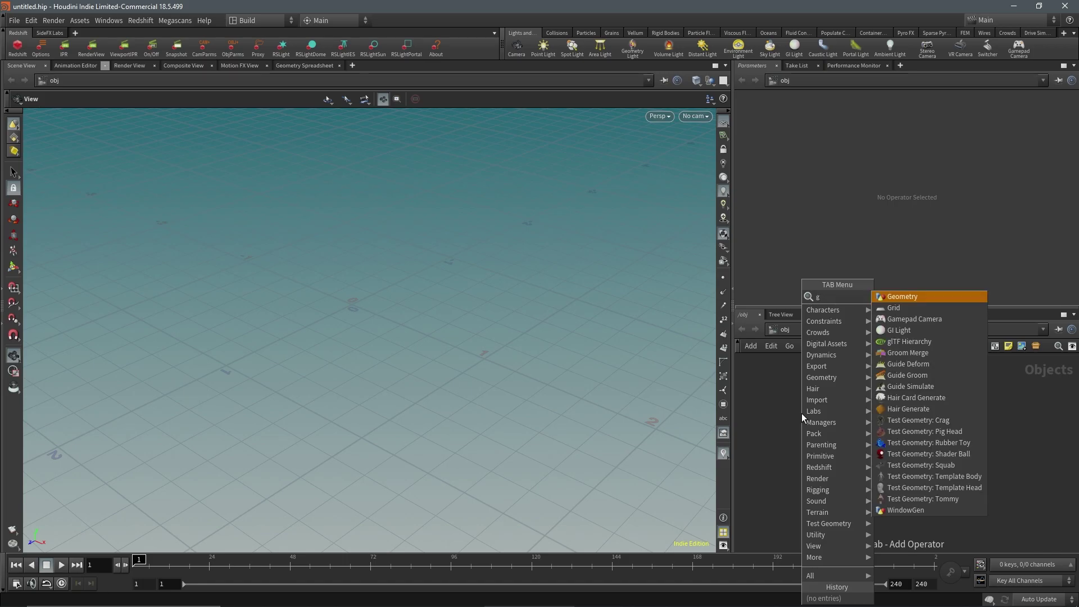
key("Down")
key("Return")
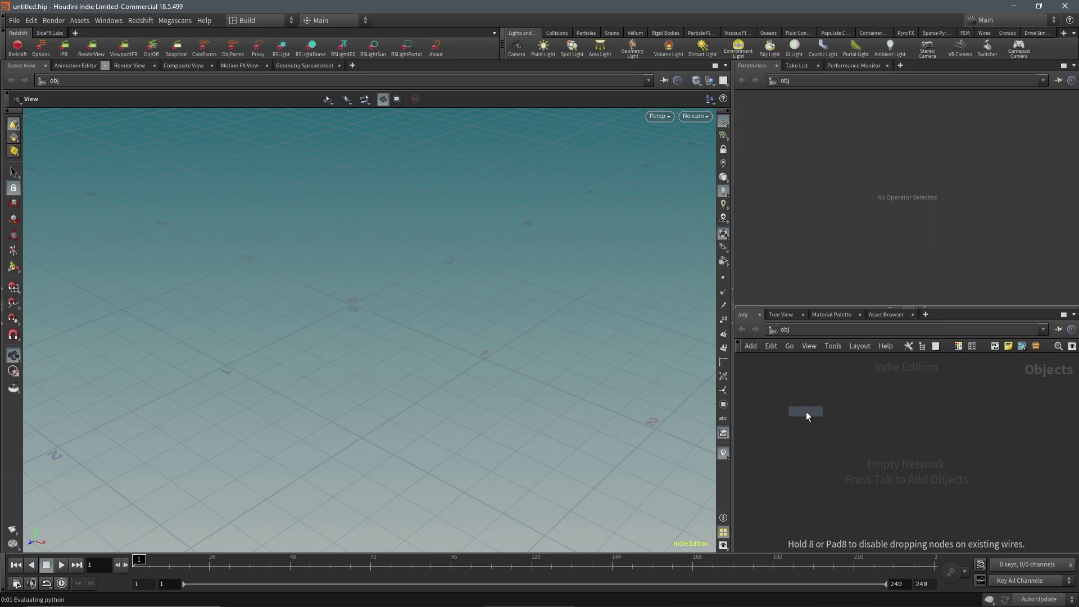
left_click(810, 413)
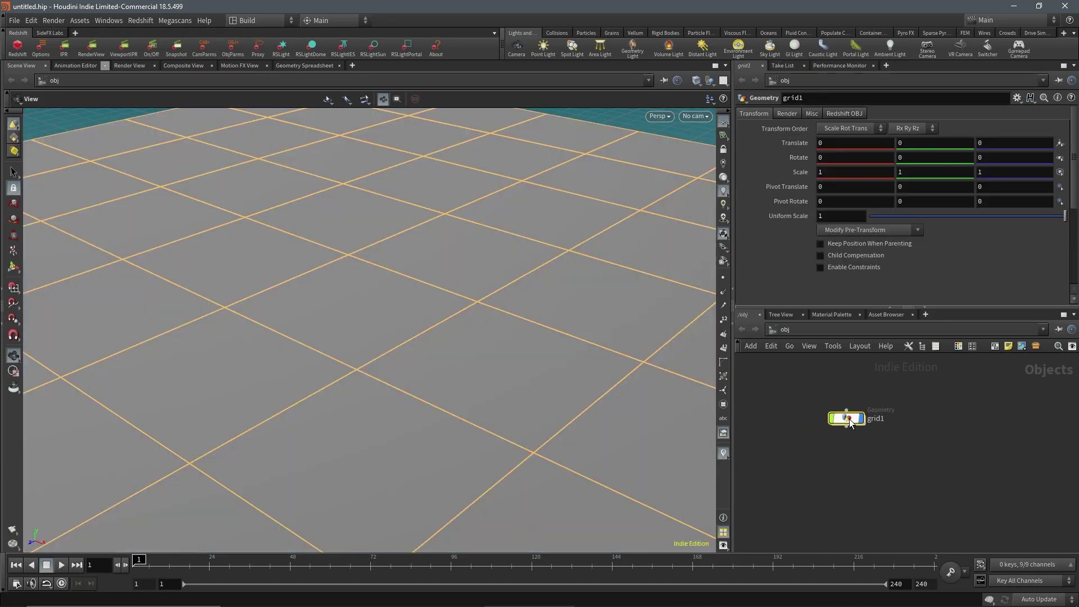
Step: Set the grid's rows and columns both to 4
scroll(410, 378, "down", 10)
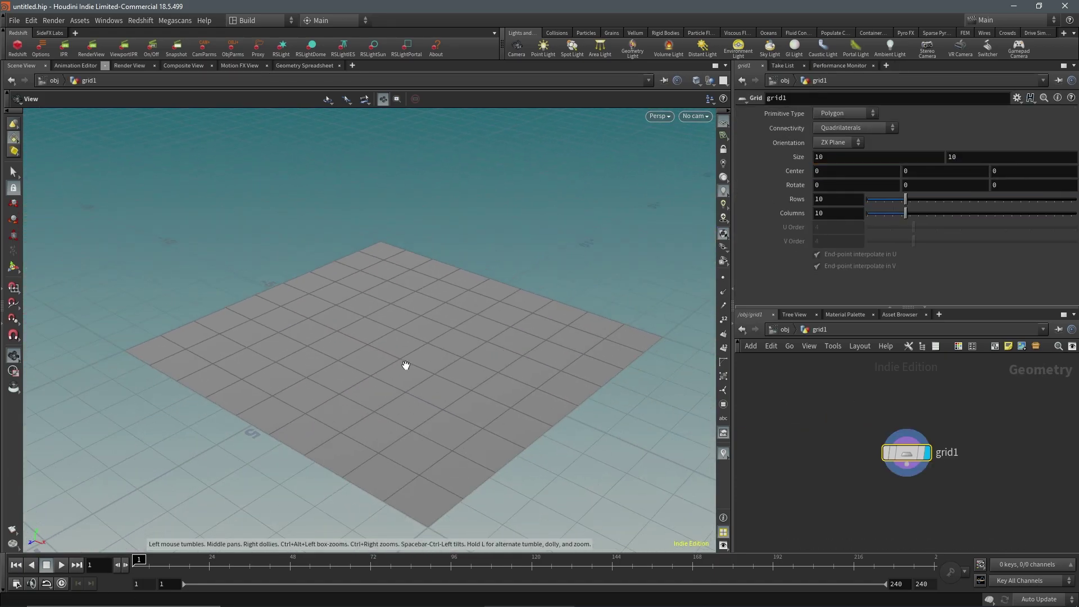
left_click_drag(367, 354, 373, 357)
left_click(880, 200)
left_click(881, 212)
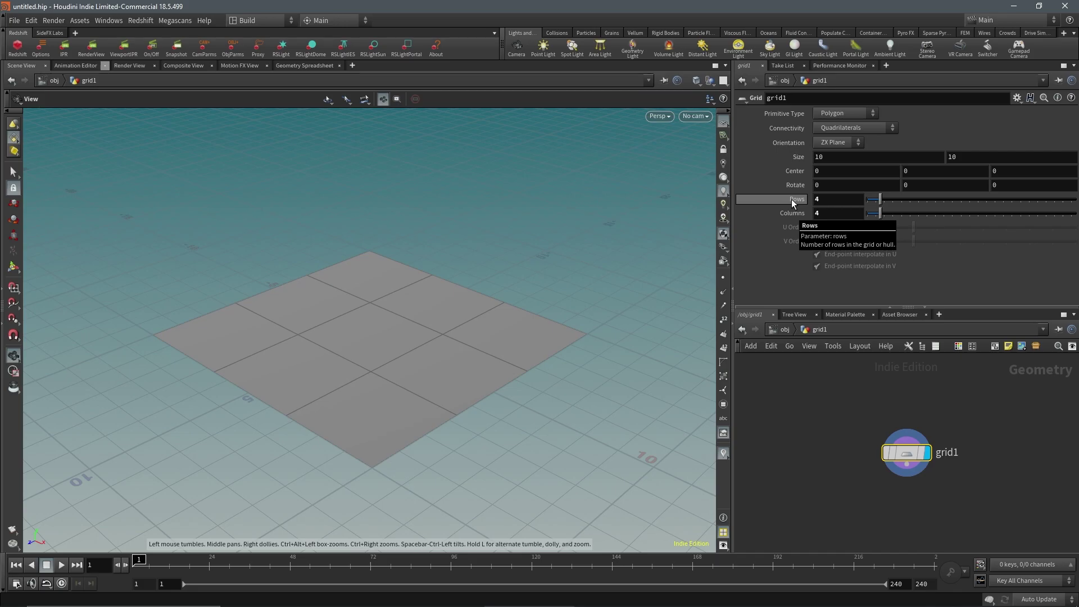
middle_click_drag(473, 337, 471, 327)
Step: Add a Solver node below grid1 and enter its internal network
middle_click_drag(831, 450, 791, 411)
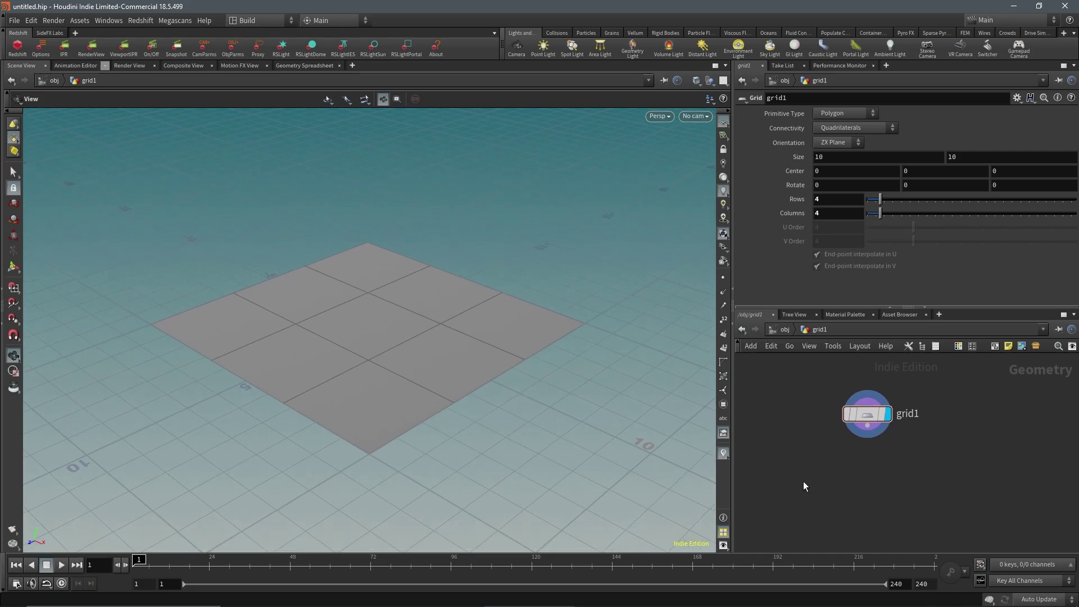
key("Tab")
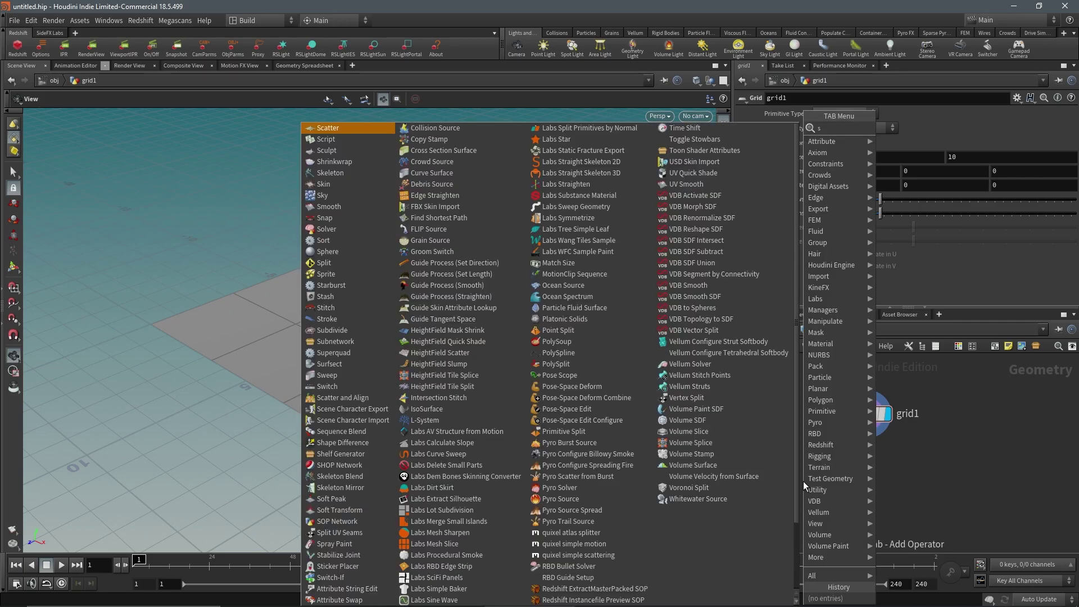
type("solver")
key("Return")
double_click(804, 481)
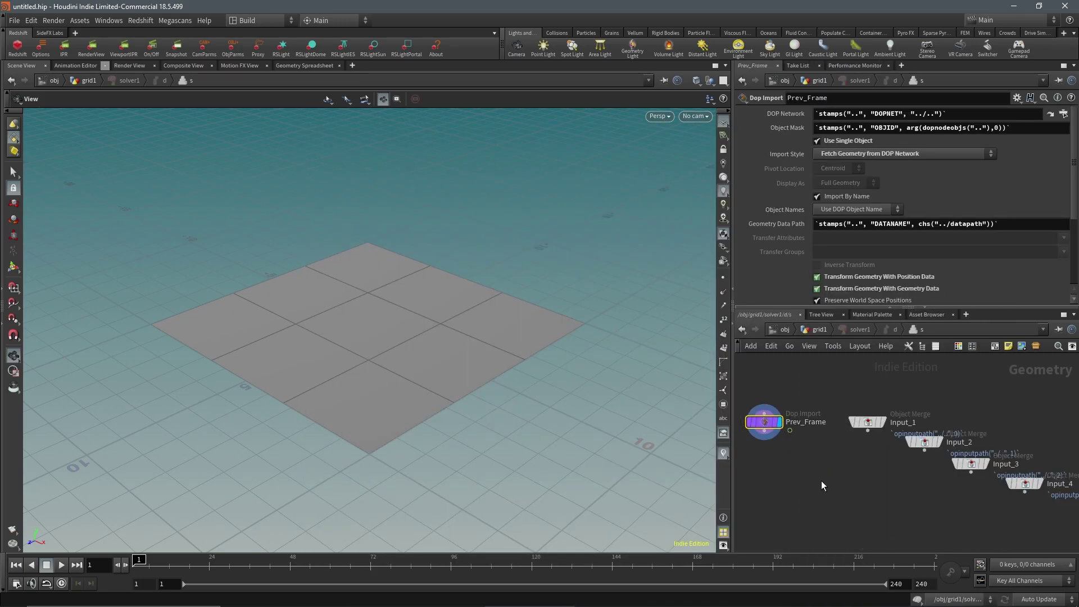
Step: Add a UV Project node directly beneath Prev_Frame, connected to it, and show its initialization settings
mouse_move(820, 481)
middle_mouse_down()
mouse_move(869, 497)
mouse_move(840, 487)
middle_mouse_up()
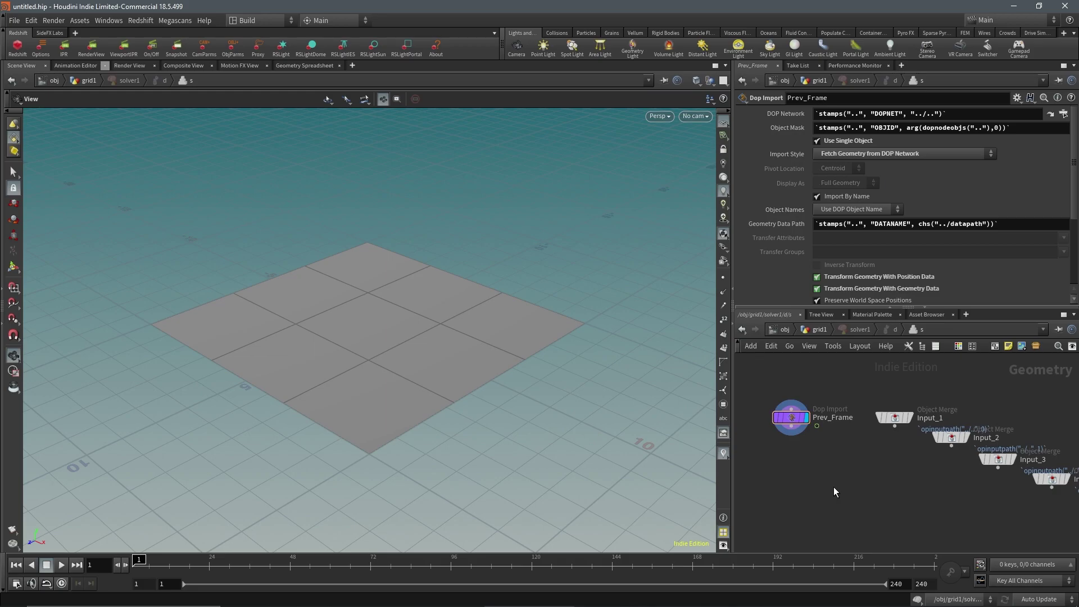
key("Tab")
type("uv")
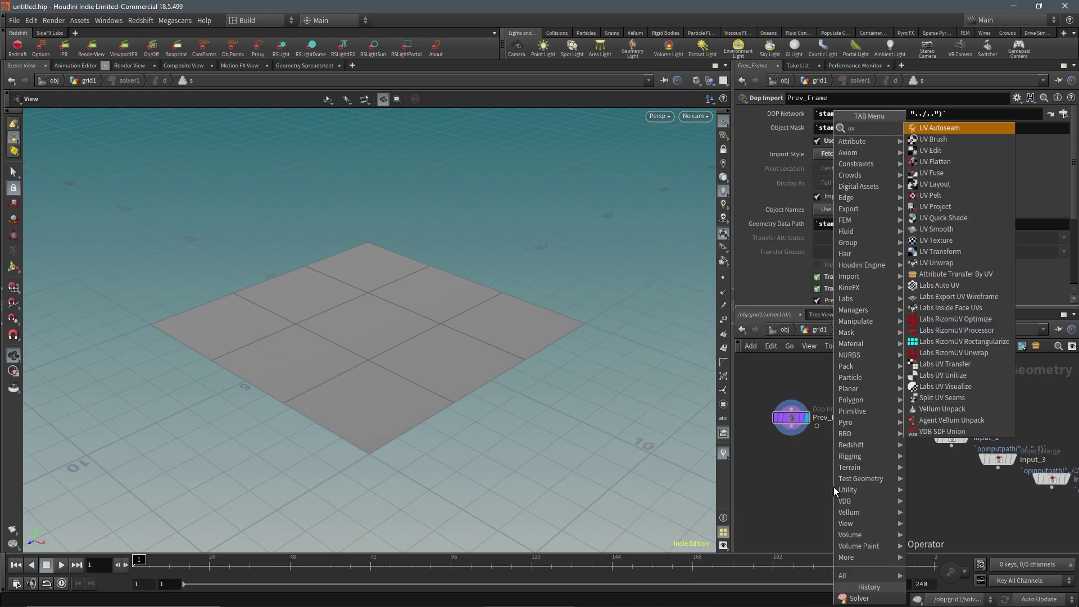
type("p")
key("Down")
key("Return")
key("Return")
left_click(848, 486)
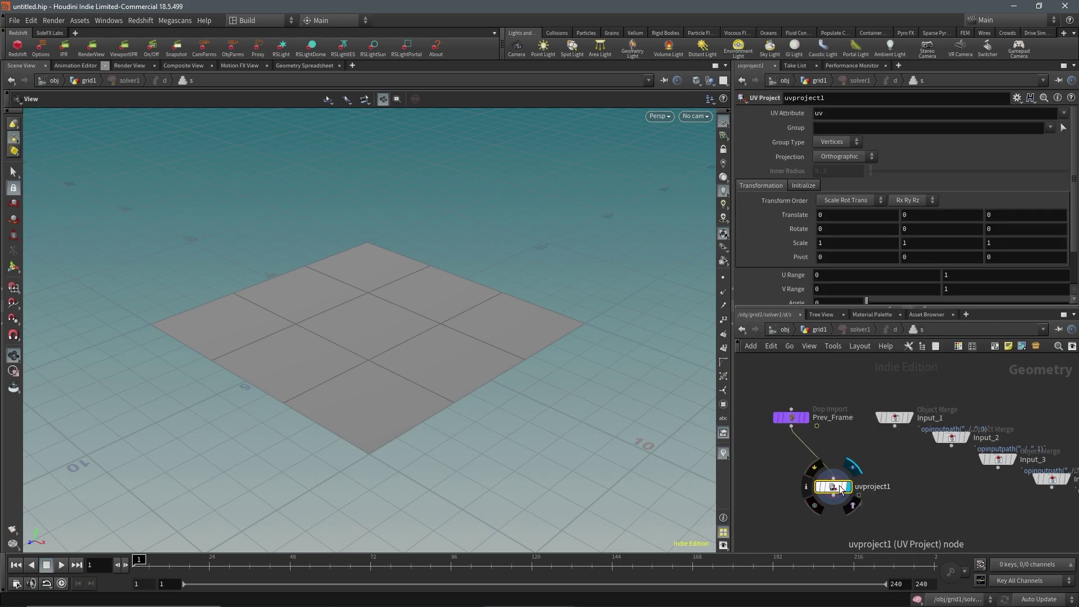
left_click_drag(841, 488, 799, 461)
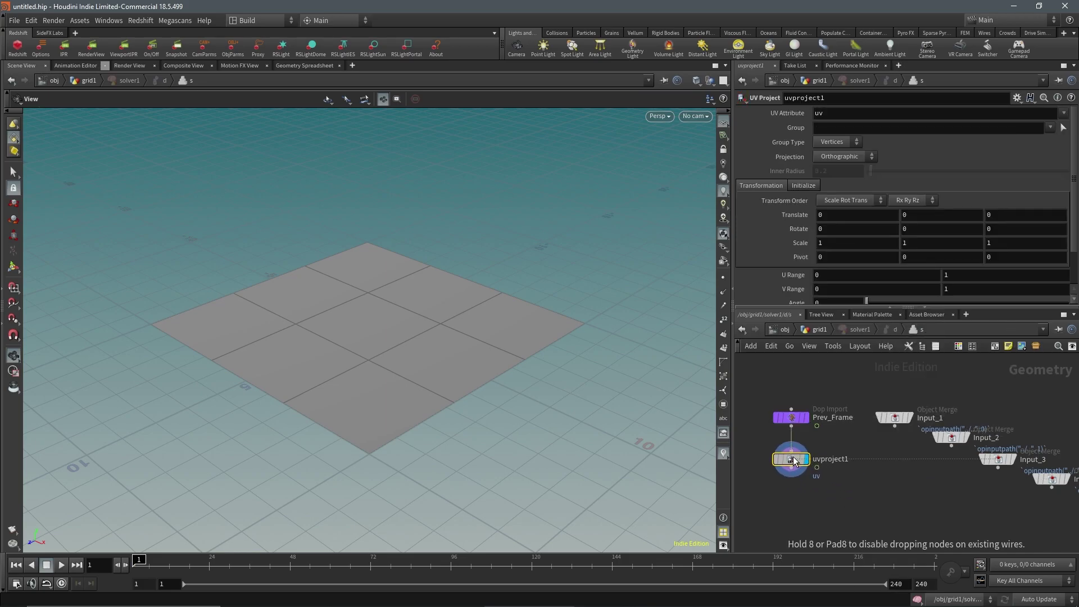
left_click(804, 186)
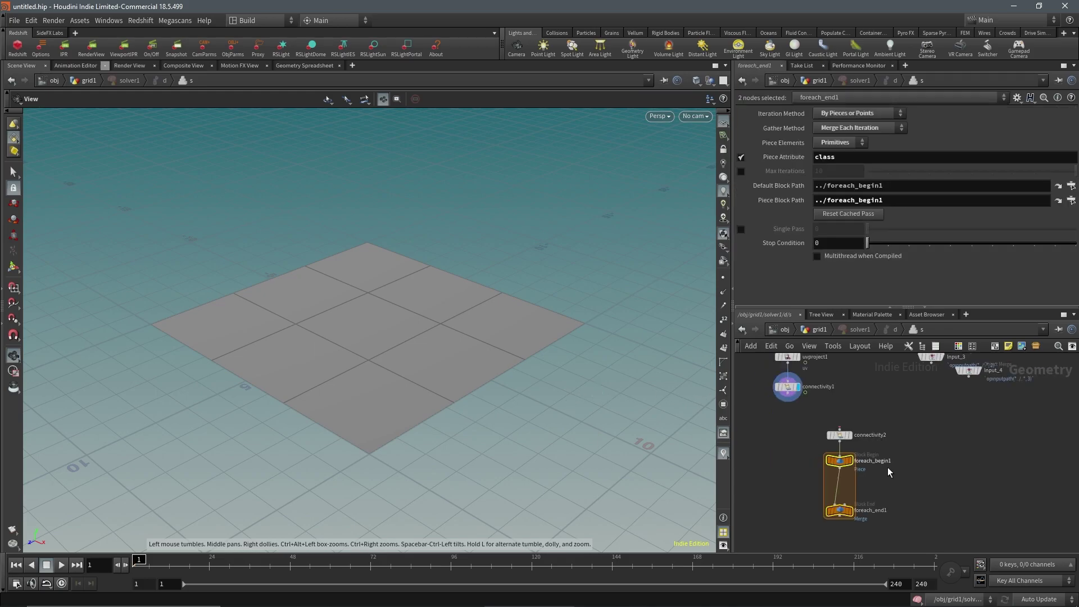
Step: Delete the spare connectivity1 node and place connectivity2 with its for-each loop beneath uvproject1
mouse_move(898, 549)
left_mouse_down()
mouse_move(813, 431)
mouse_move(793, 425)
left_mouse_up()
left_click(787, 386)
middle_click_drag(845, 383, 845, 387)
key("Delete")
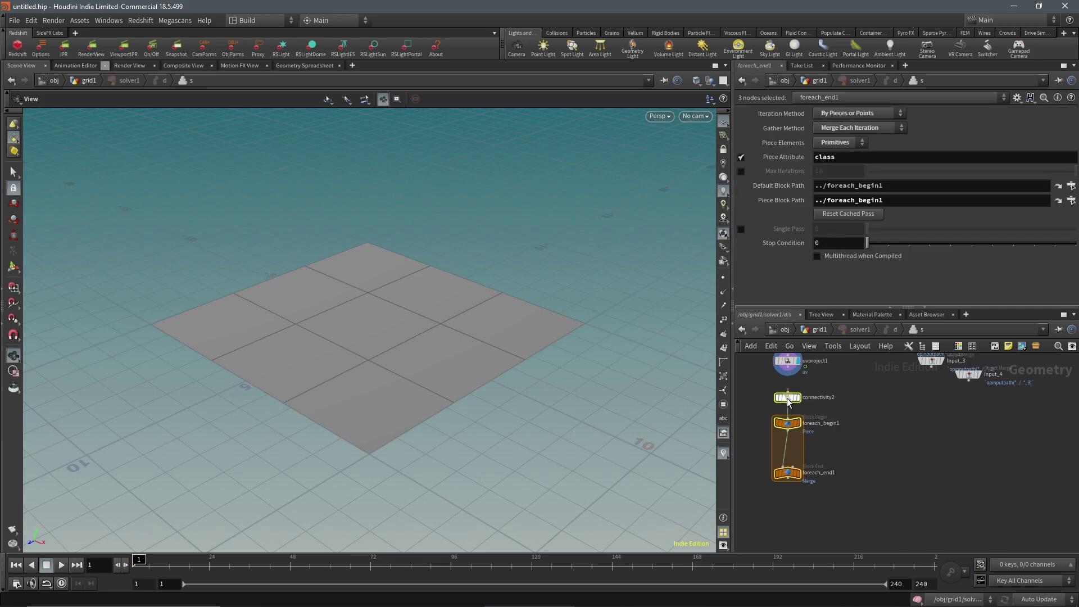
Step: Move connectivity2 up under uvproject1 and lower foreach_end1 to make room inside the loop
scroll(821, 386, "up", 1)
middle_click_drag(821, 385, 827, 408)
left_click(827, 408)
left_click_drag(789, 415, 788, 386)
middle_click_drag(796, 491, 798, 467)
left_click_drag(791, 488, 792, 520)
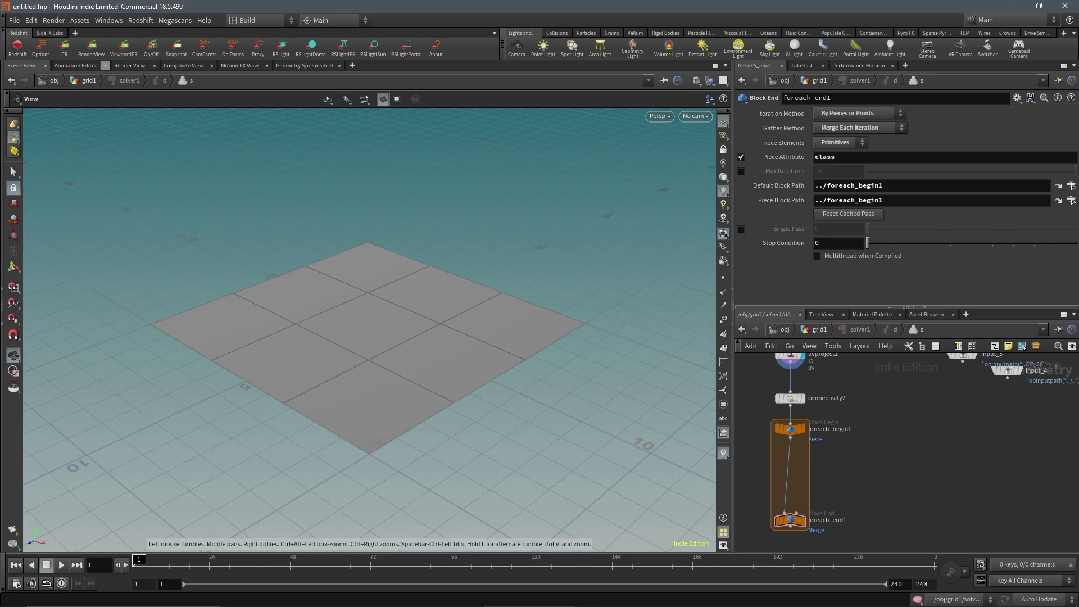
middle_click_drag(859, 412, 865, 389)
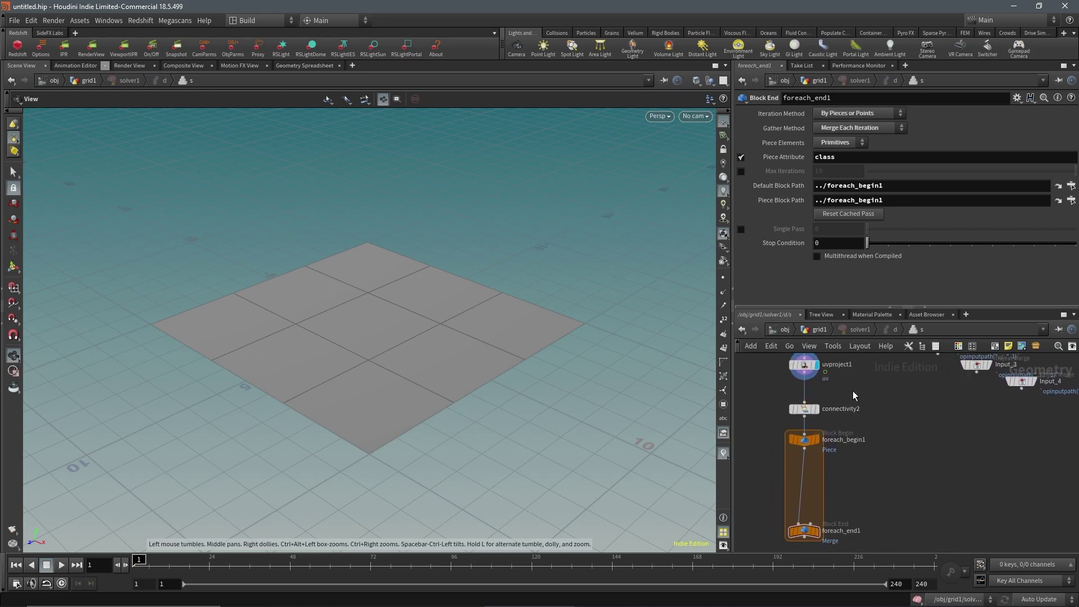
Step: Insert a Color node between uvproject1 and connectivity2 with class Primitive and color type Random
key("Tab")
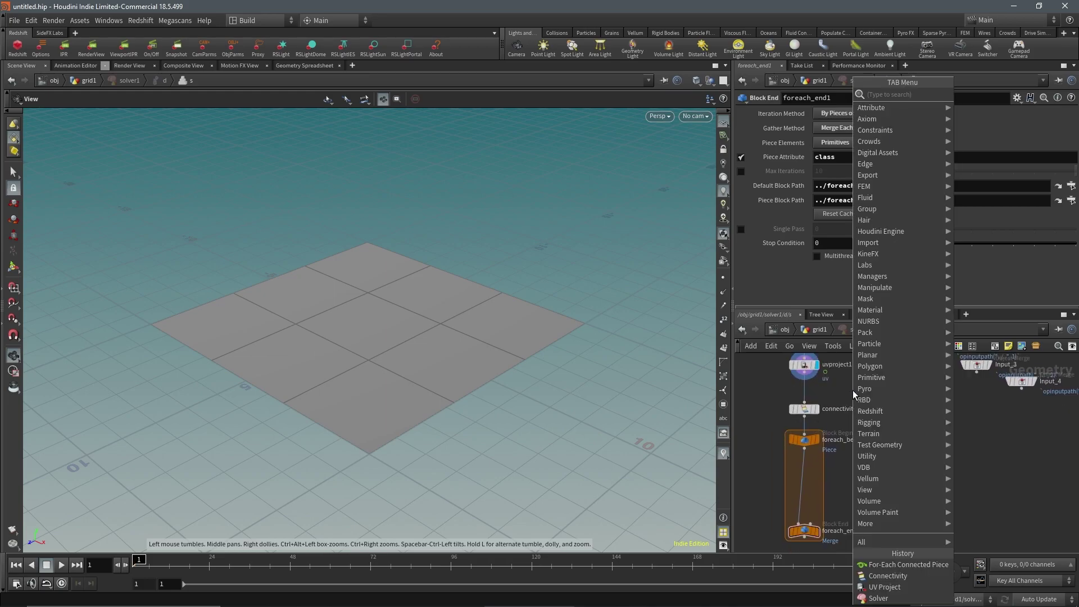
type("color")
key("Return")
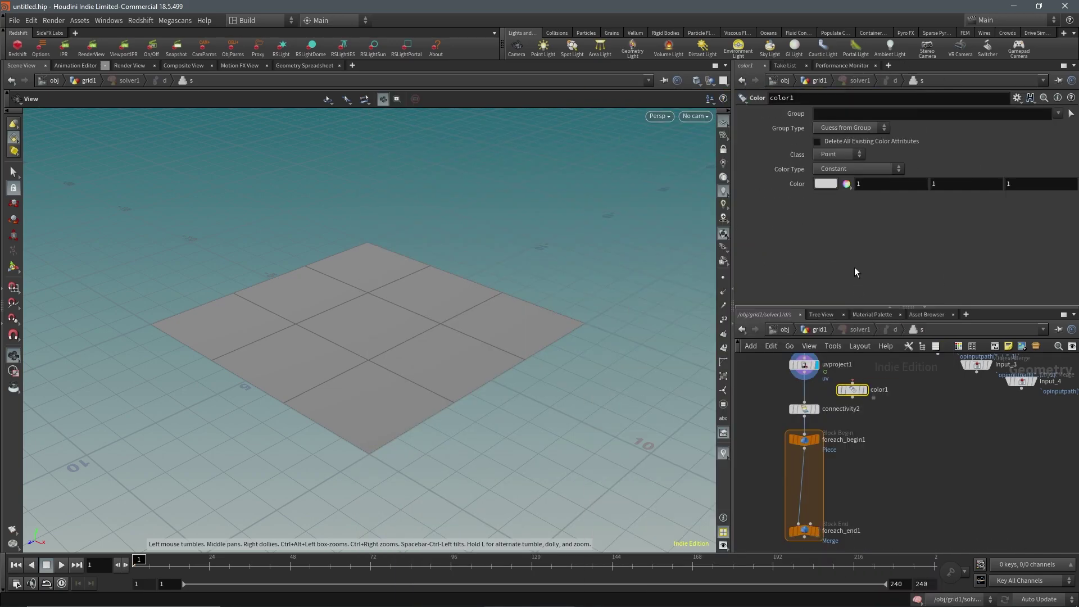
left_click(831, 156)
left_click(831, 177)
left_click(855, 169)
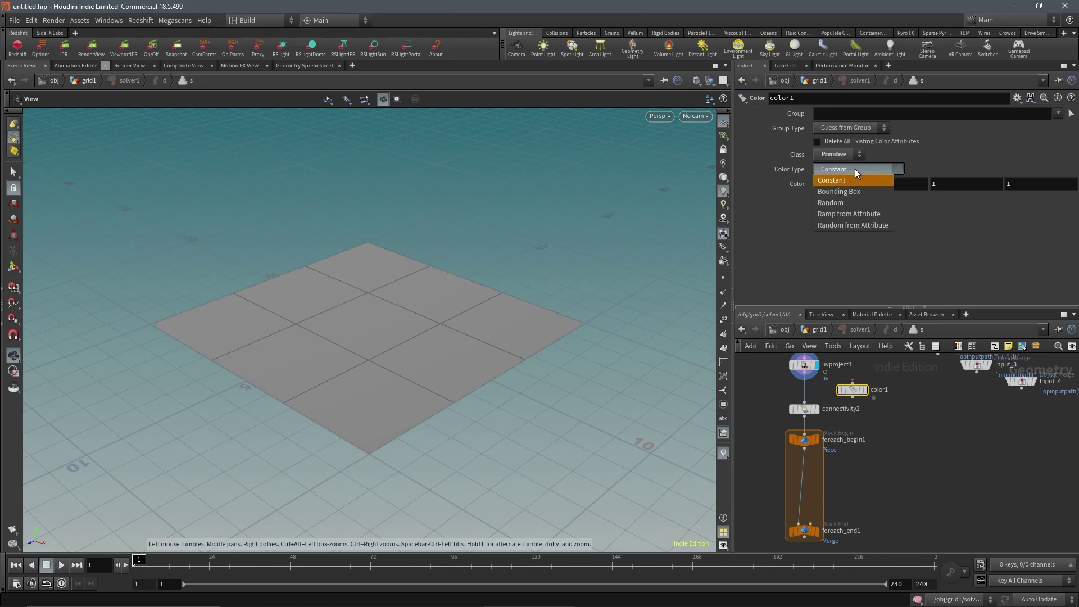
left_click(875, 204)
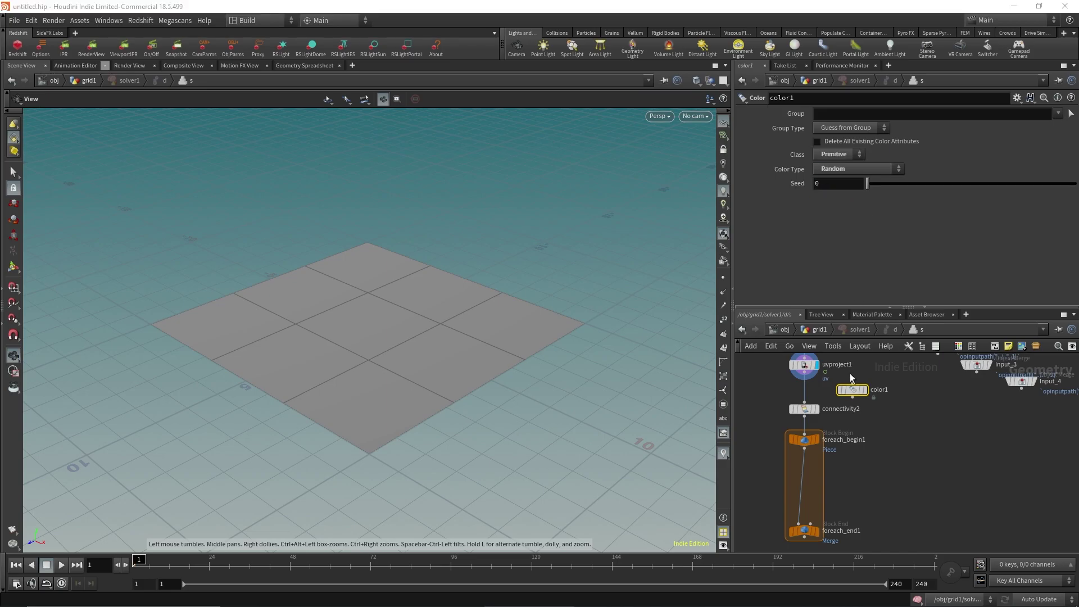
left_click_drag(852, 389, 809, 393)
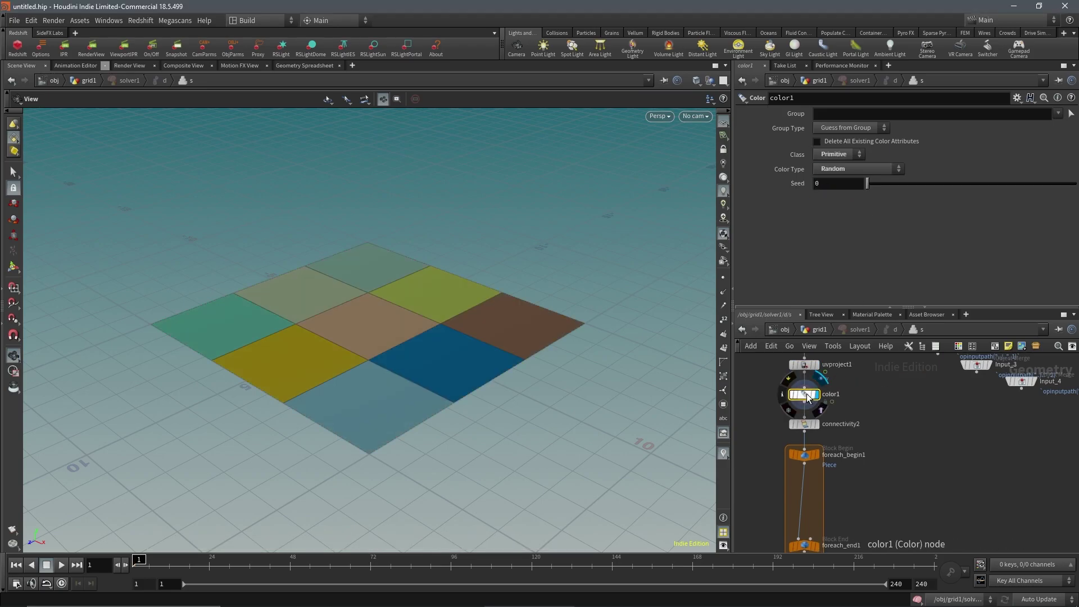
Step: Insert an Edge Cusp node between foreach_begin1 and foreach_end1
left_click(807, 425)
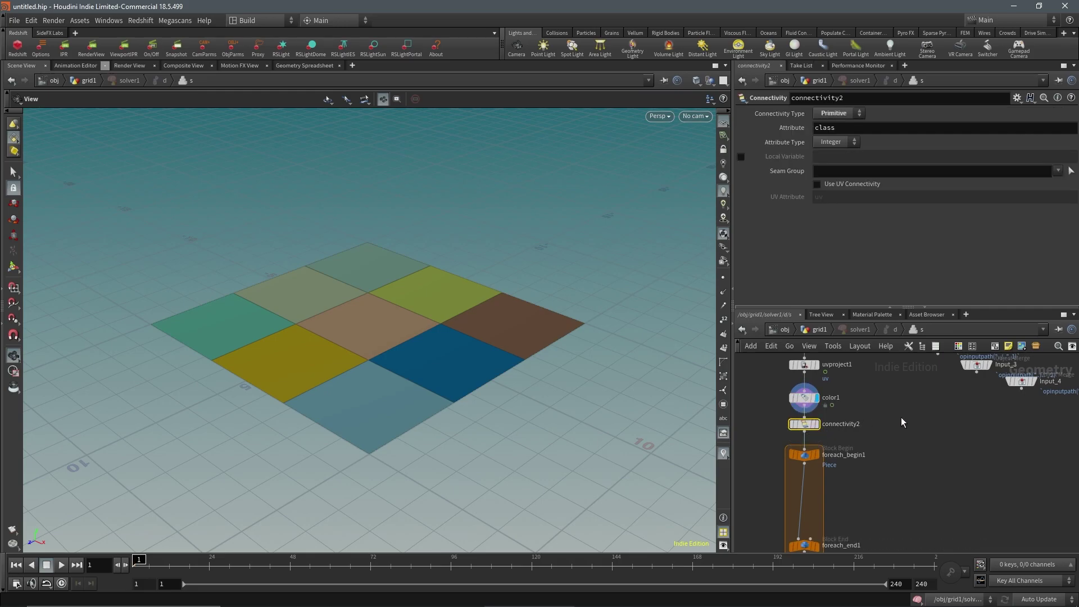
scroll(899, 424, "down", 3)
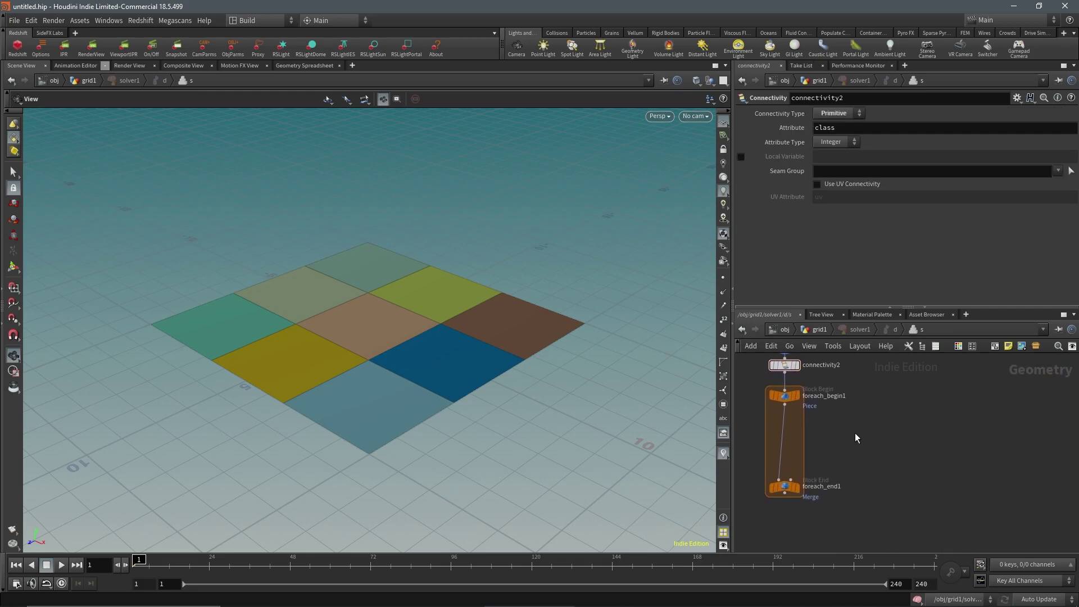
key("Tab")
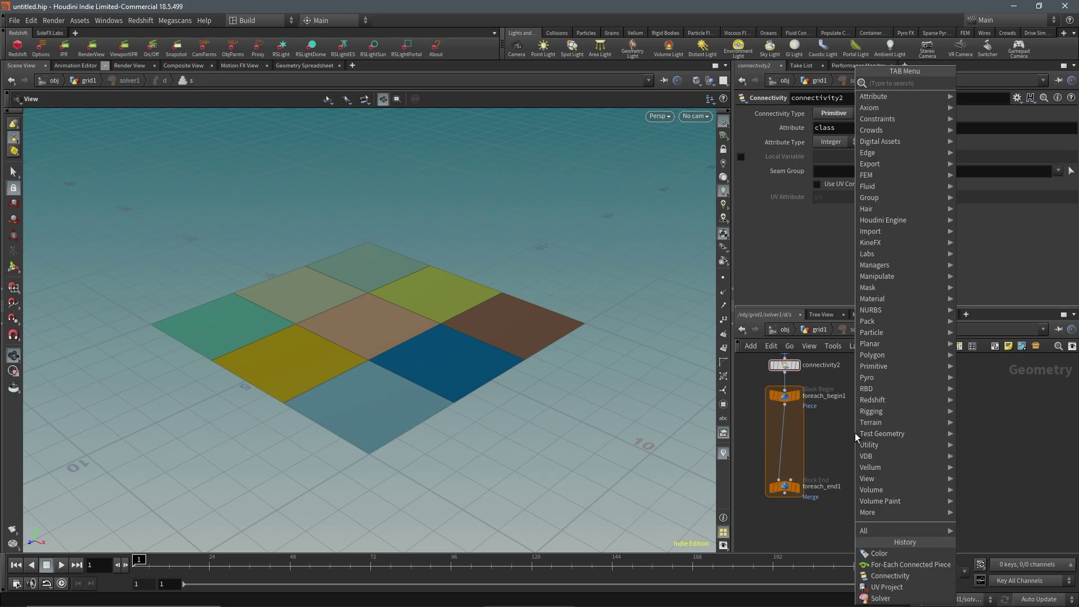
type("edge")
key("Down")
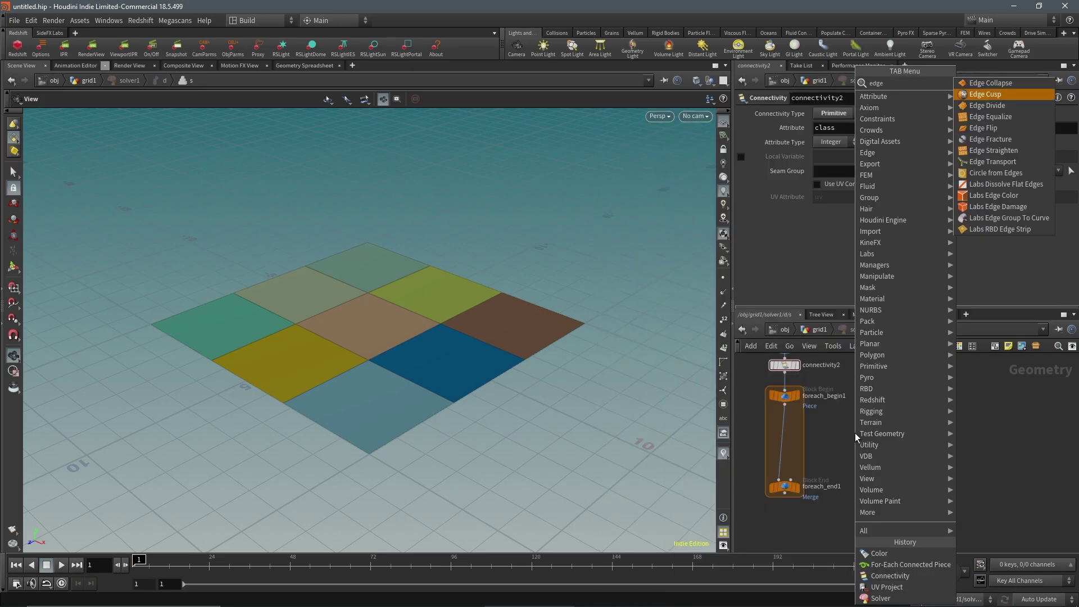
key("Return")
left_click_drag(849, 433, 785, 429)
Step: Move foreach_end1 further down to leave space below edgecusp1
middle_click_drag(787, 494, 837, 473)
left_click_drag(837, 494, 838, 511)
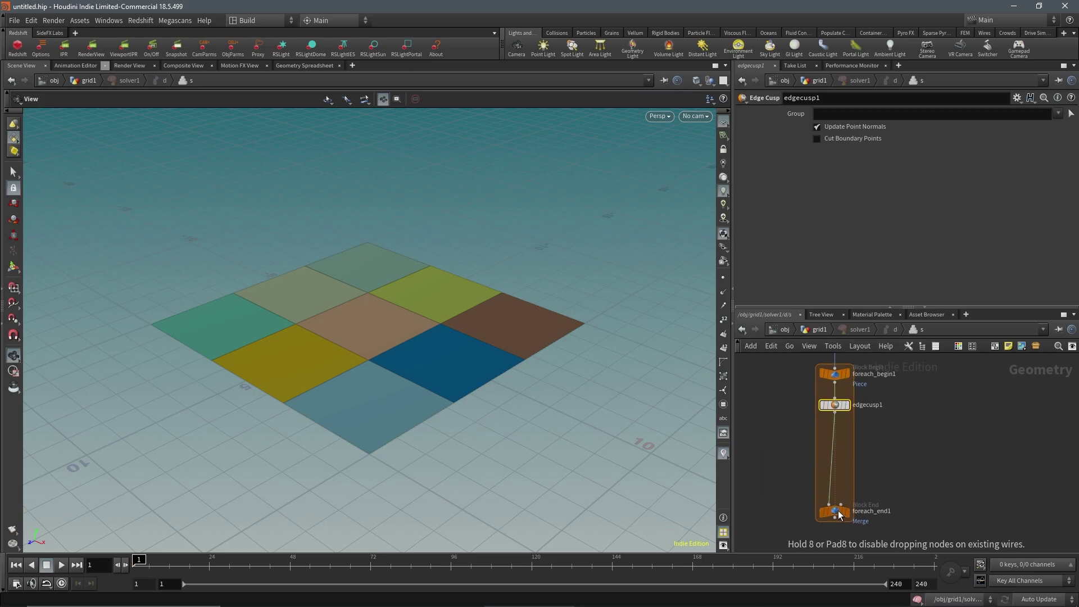
mouse_move(922, 480)
middle_mouse_down()
mouse_move(915, 456)
mouse_move(929, 463)
middle_mouse_up()
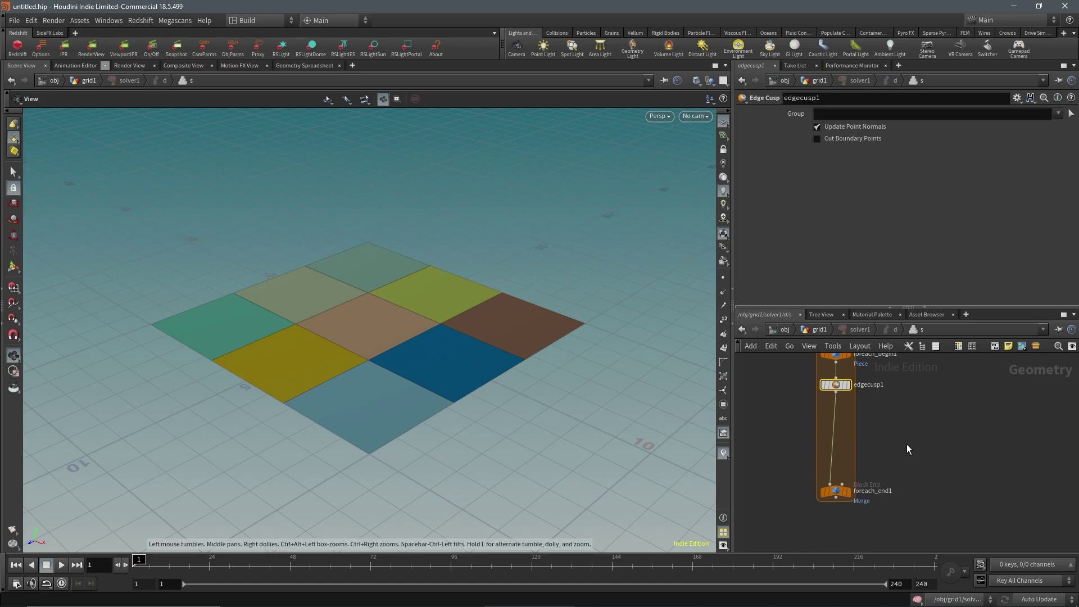
Step: Add an Attribute Wrangle node after edgecusp1 inside the for-each loop
middle_click_drag(895, 443, 911, 452)
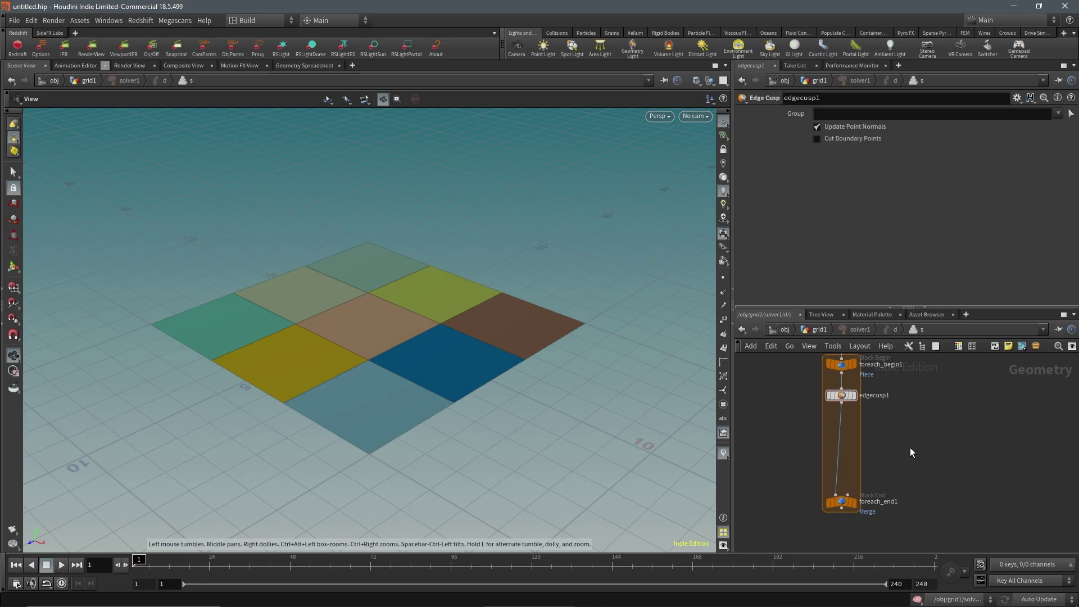
key("Tab")
type("atwr")
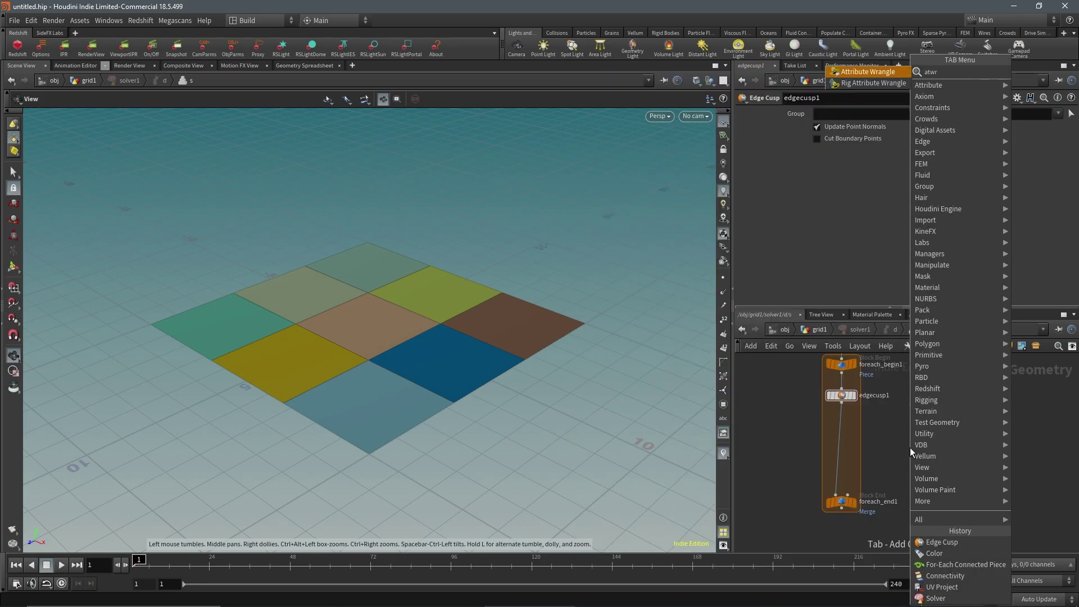
key("Return")
left_click(816, 195)
type("if()")
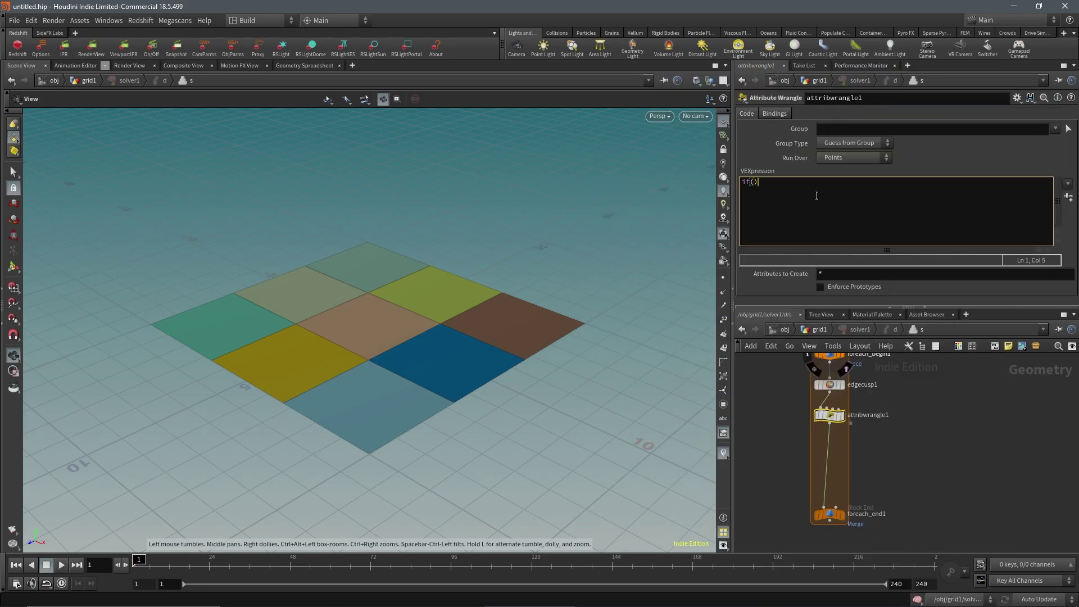
key("Left")
type("@Cd.r")
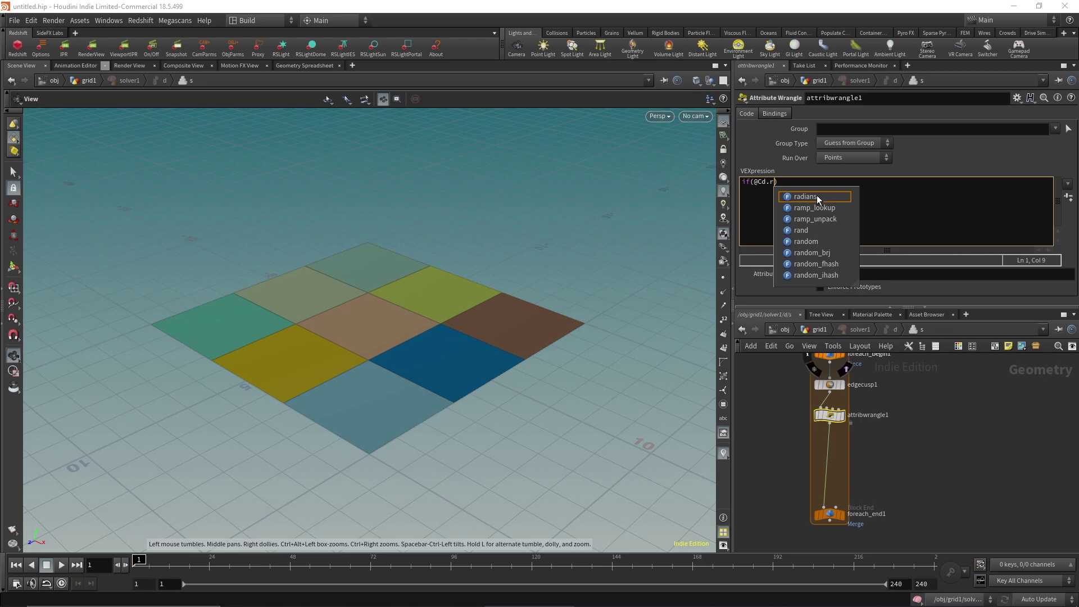
key("BackSpace")
type("x")
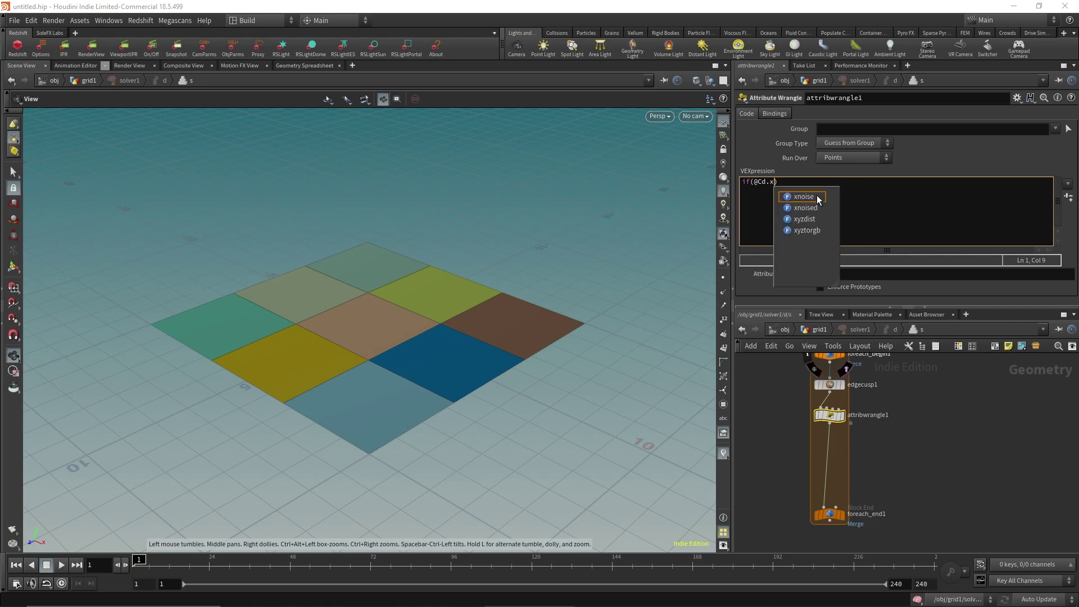
type(" > .")
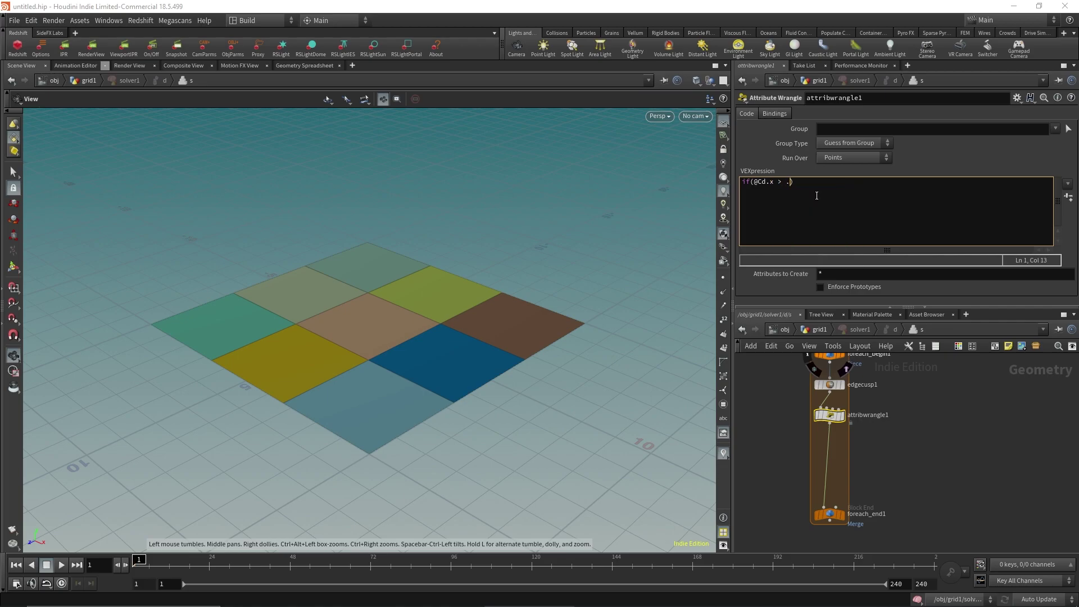
type("2")
key("End")
key("Return")
type("{")
key("Return")
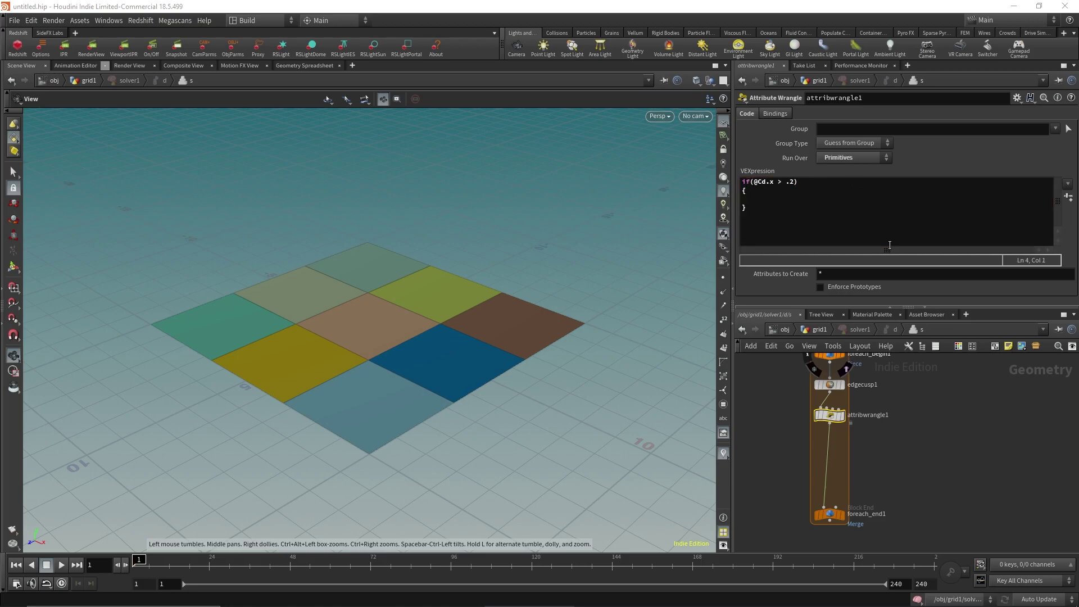
middle_click_drag(909, 432, 910, 466)
left_click(909, 470)
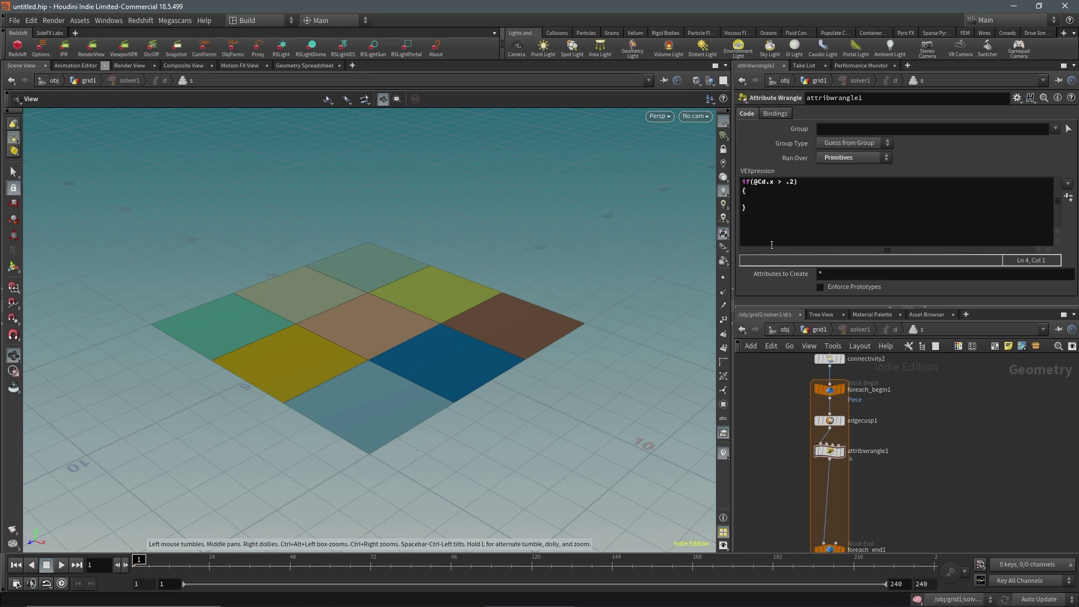
left_click(761, 200)
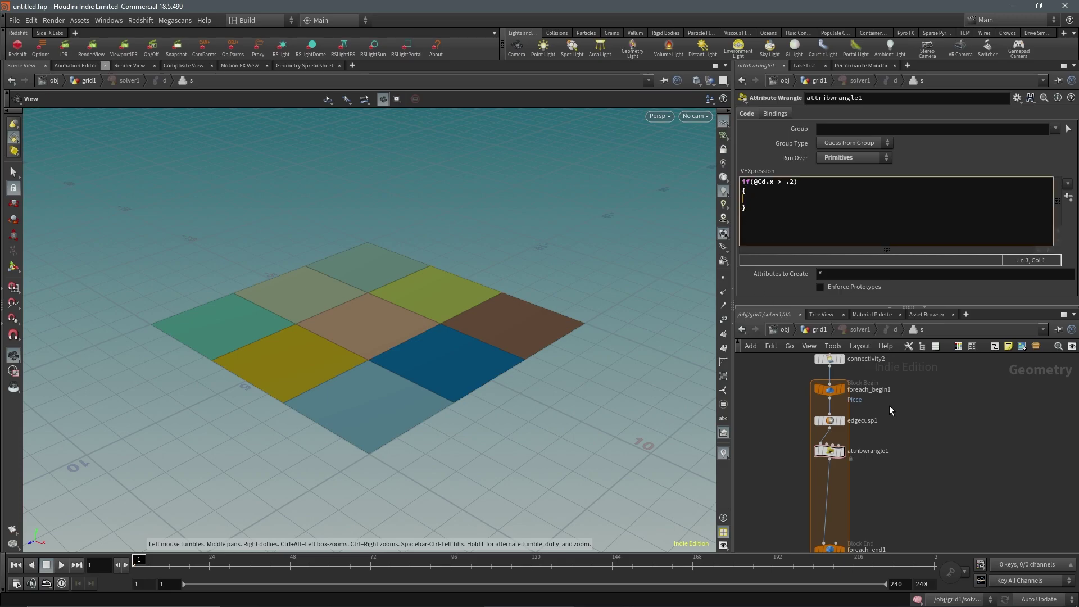
middle_click_drag(904, 356, 909, 379)
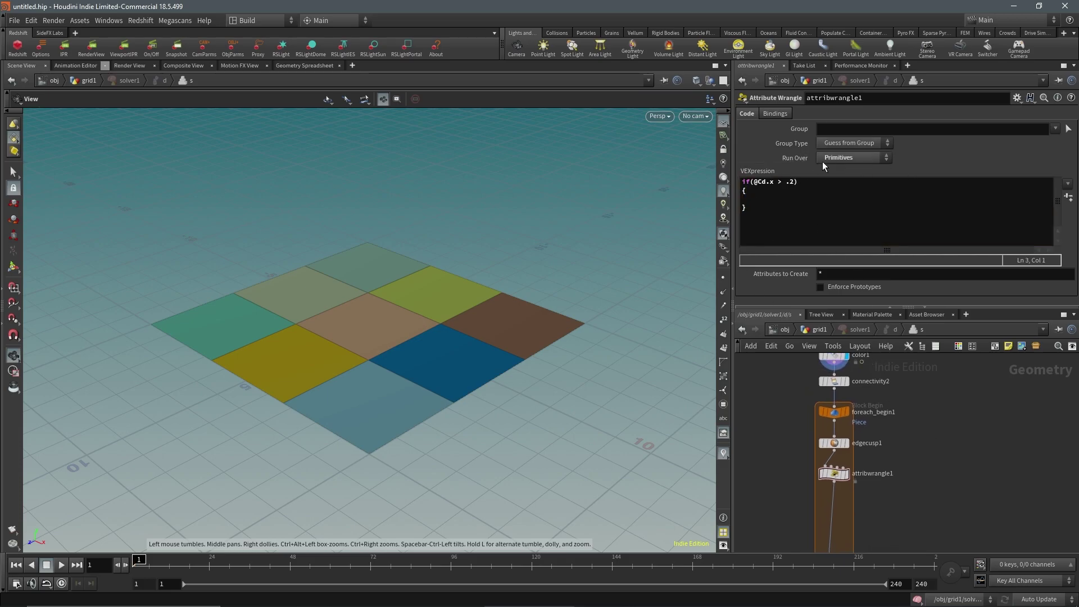
middle_click_drag(918, 418, 918, 385)
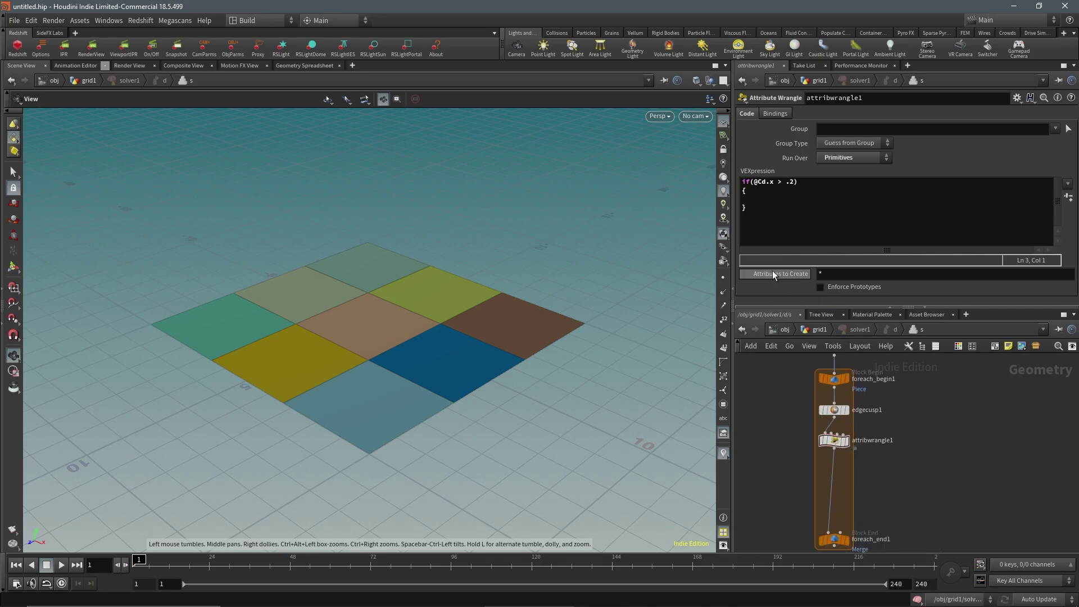
left_click(781, 202)
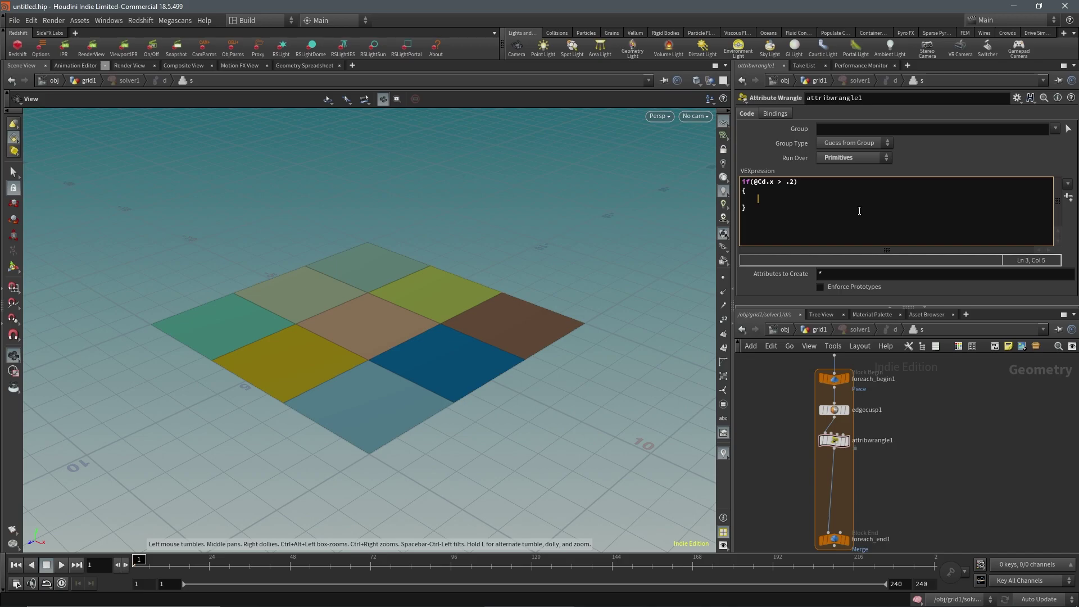
type("@group_delete;")
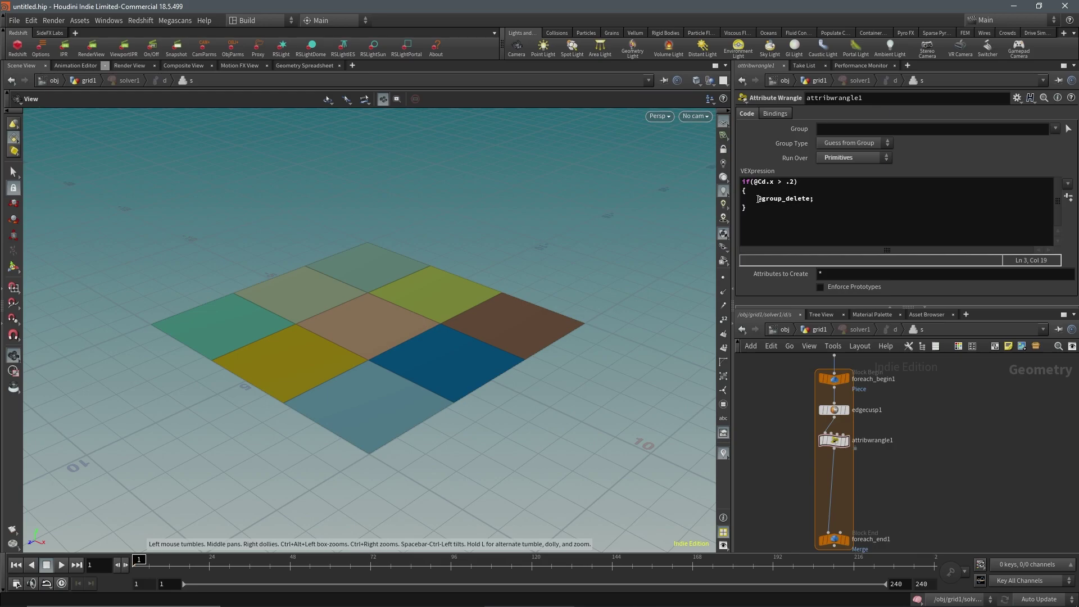
left_click_drag(762, 199, 788, 200)
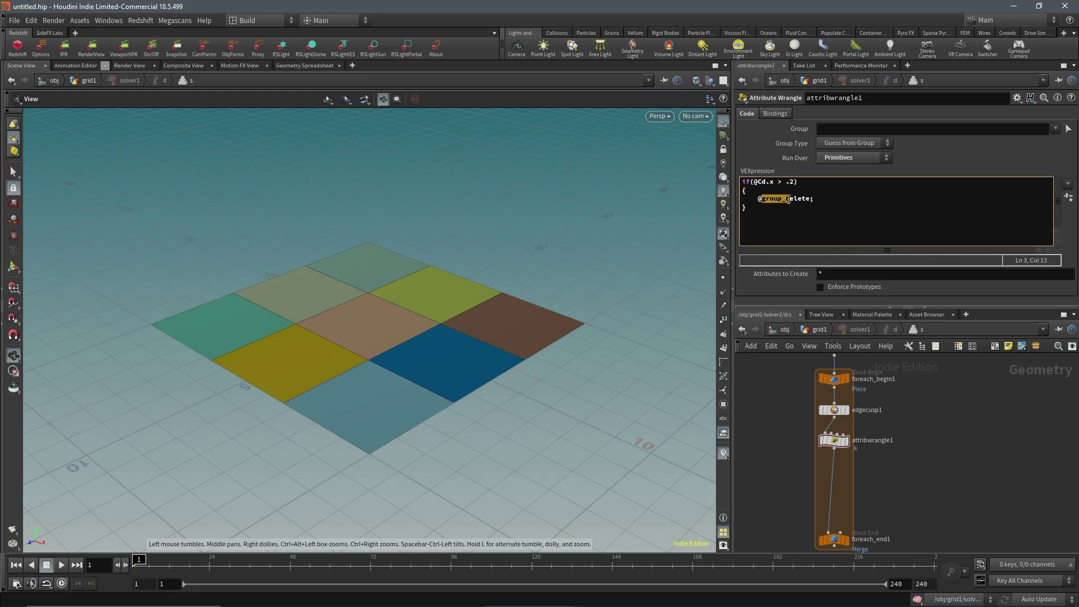
left_click(806, 220)
left_click(933, 400)
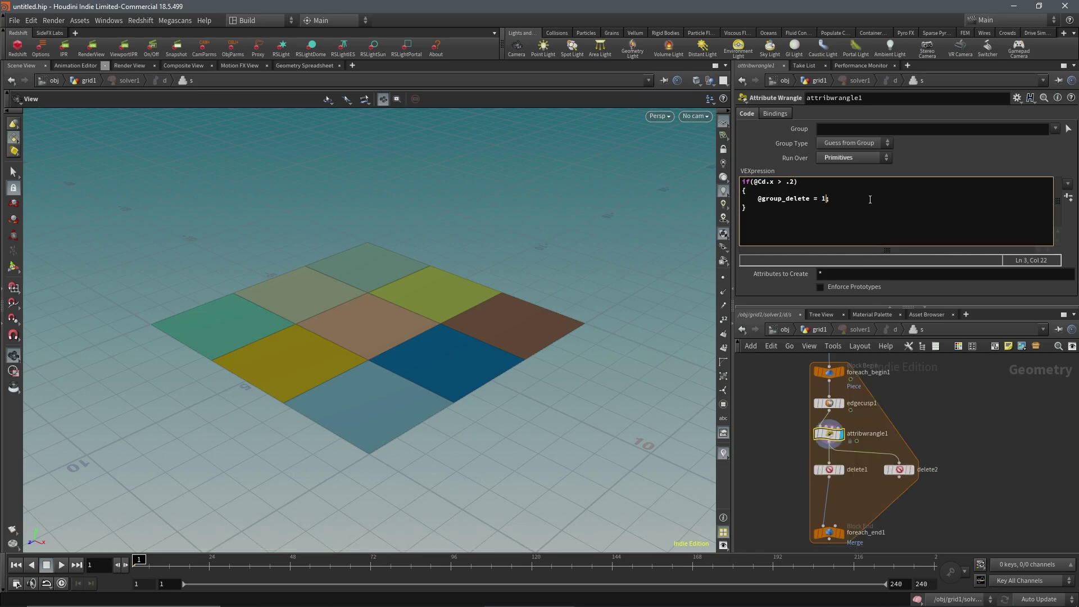
left_click(789, 240)
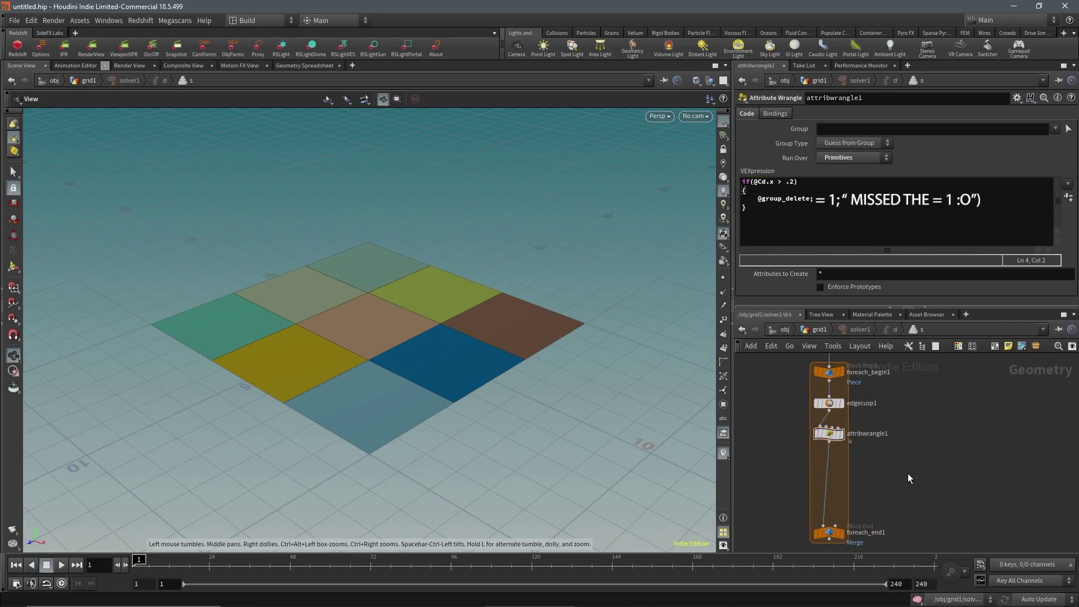
Step: Insert a Delete node between attribwrangle1 and foreach_end1, and place a copy of it beside it as a second branch from the wrangle
key("Tab")
type("delete")
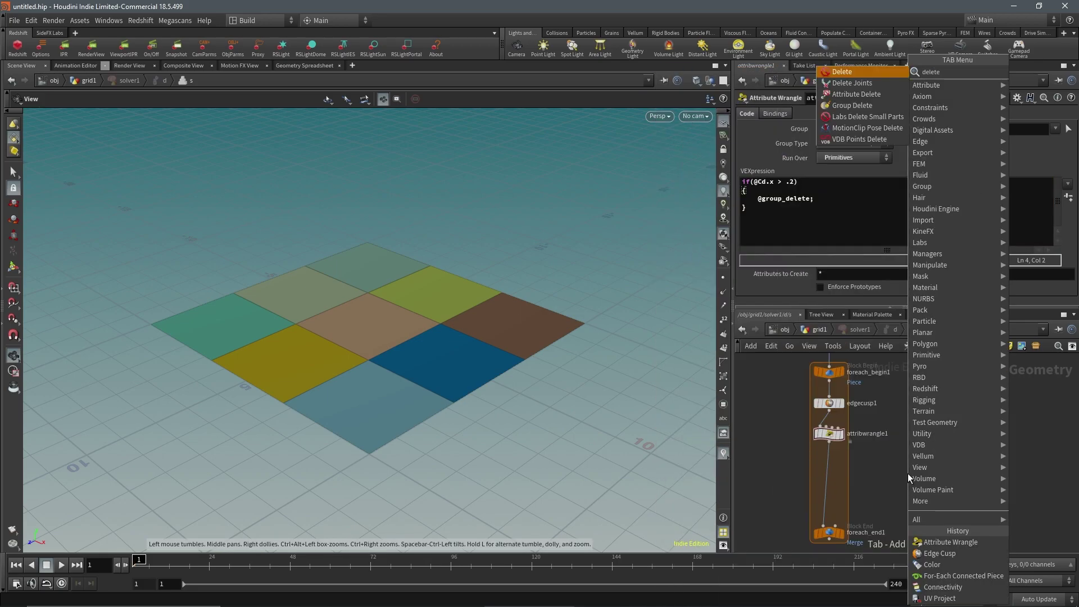
key("Return")
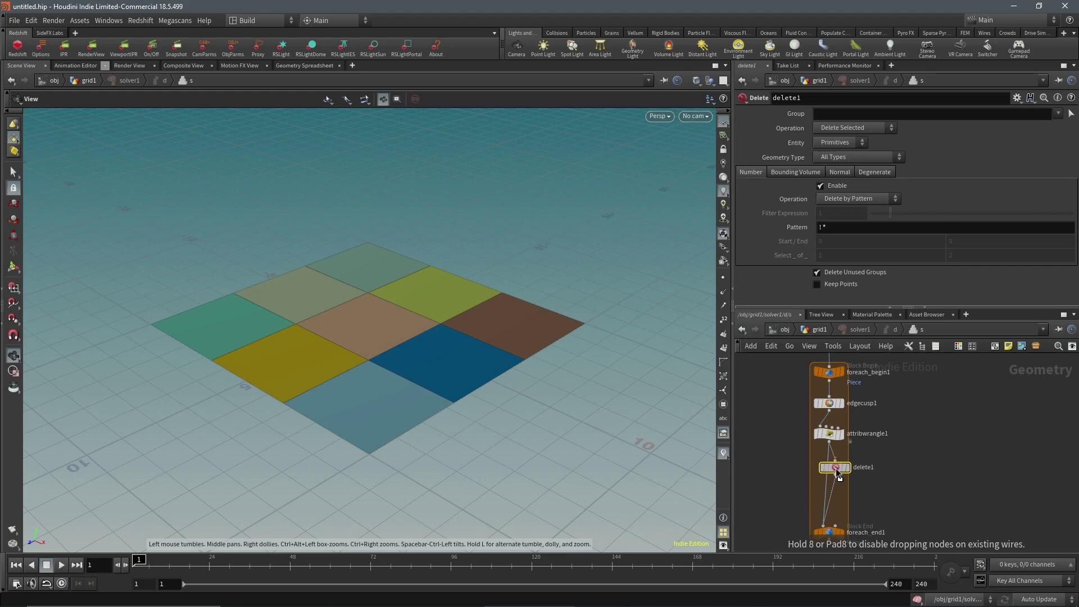
left_click(830, 469)
key("ctrl+c")
key("ctrl+v")
left_click_drag(869, 489, 898, 465)
Step: Display delete1 and set its group to delete, keeping the entity as Primitives
left_click(829, 466)
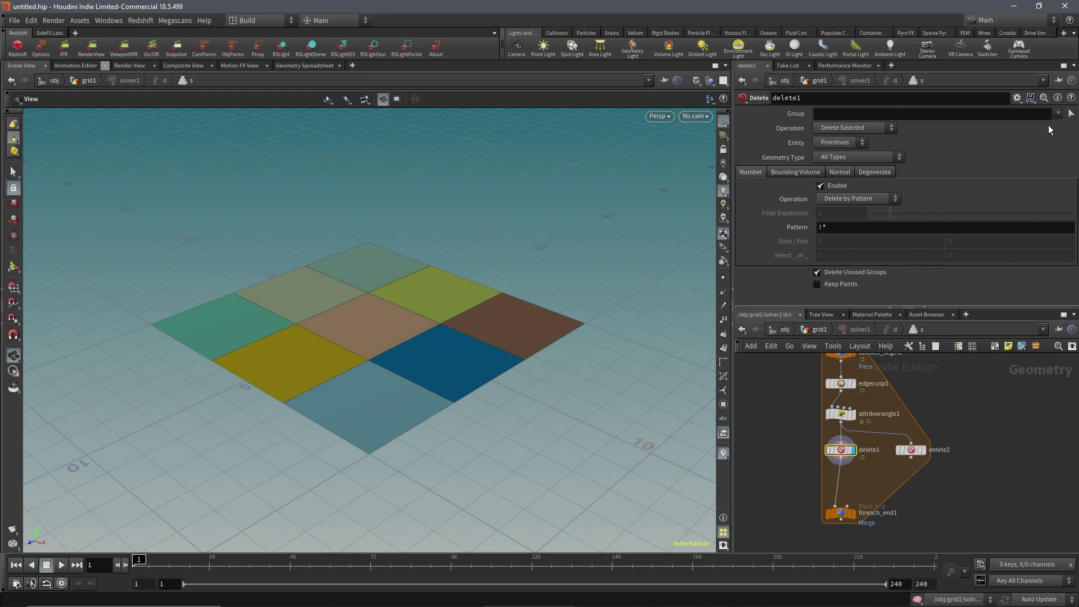
left_click(1057, 113)
left_click(1039, 123)
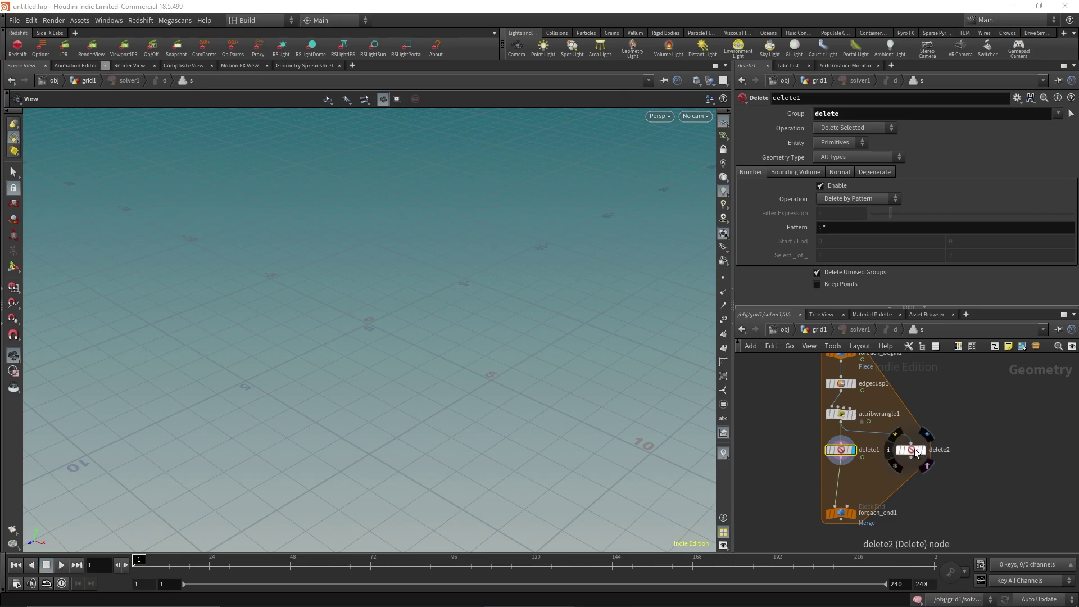
left_click(845, 143)
left_click(846, 144)
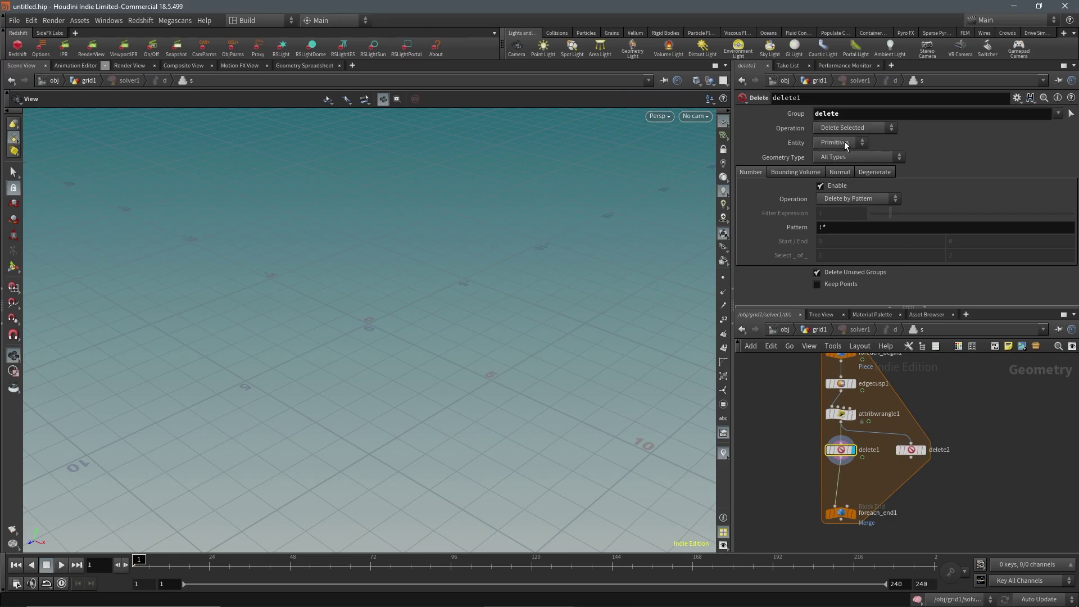
Step: Display delete2 and set its group to delete with the operation Delete Non-Selected
left_click(919, 451)
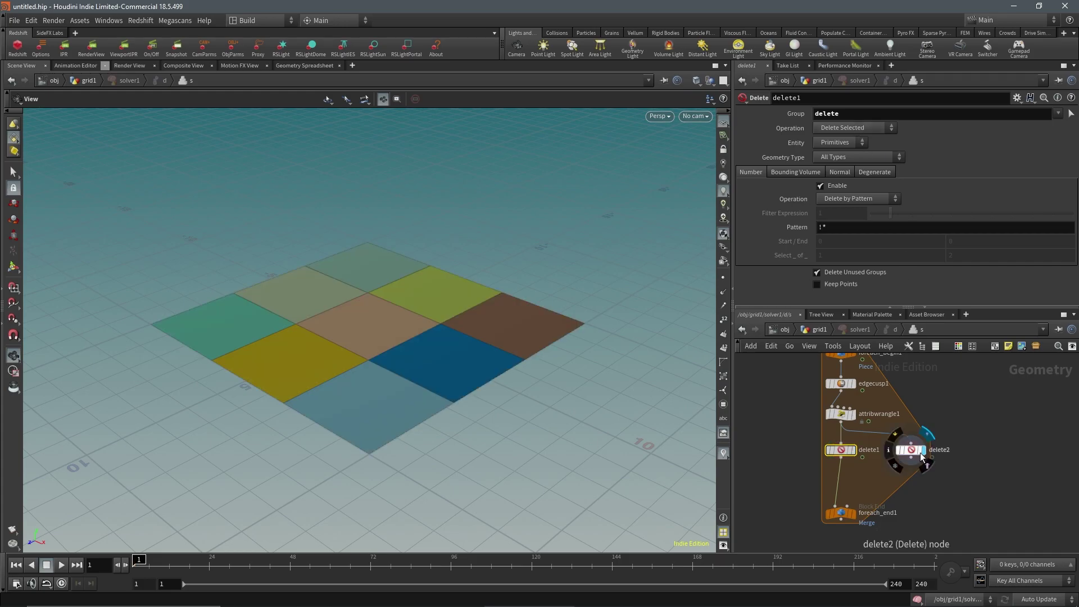
left_click(1058, 113)
left_click(1046, 125)
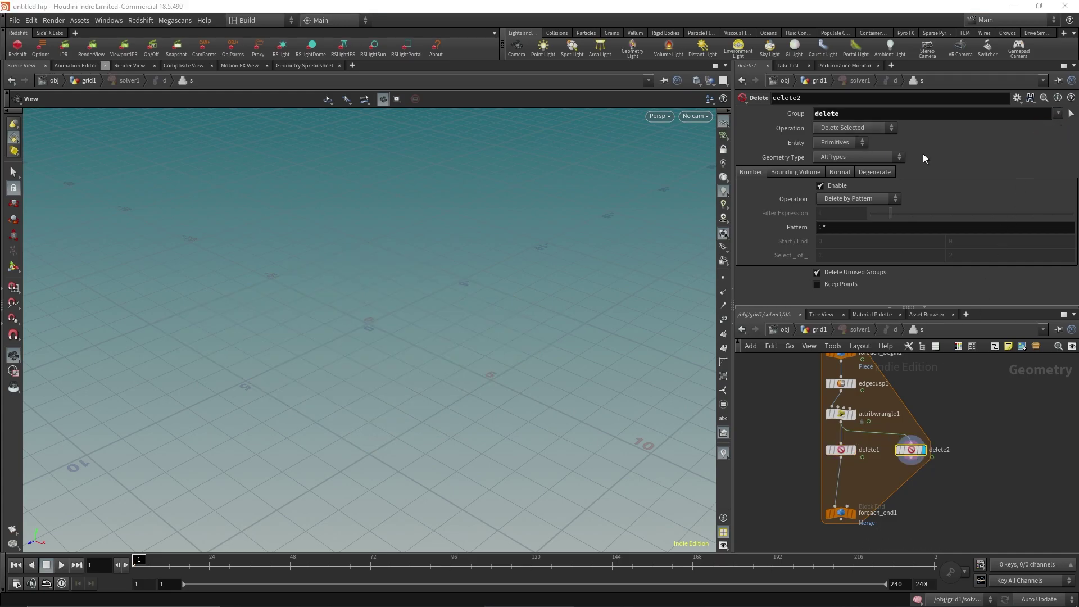
left_click(854, 128)
left_click(880, 151)
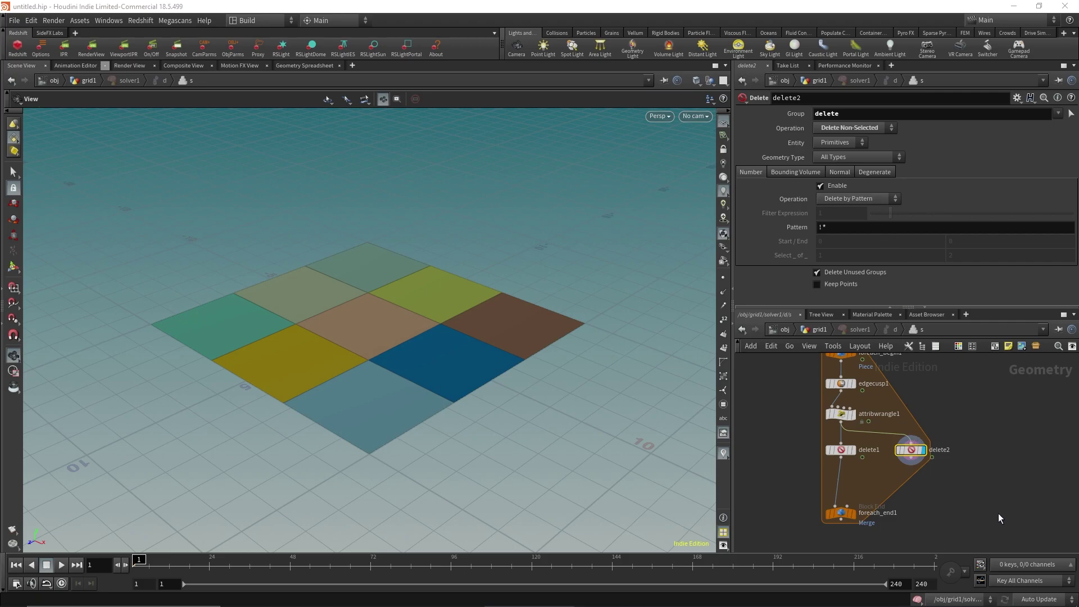
middle_click_drag(997, 514, 980, 463)
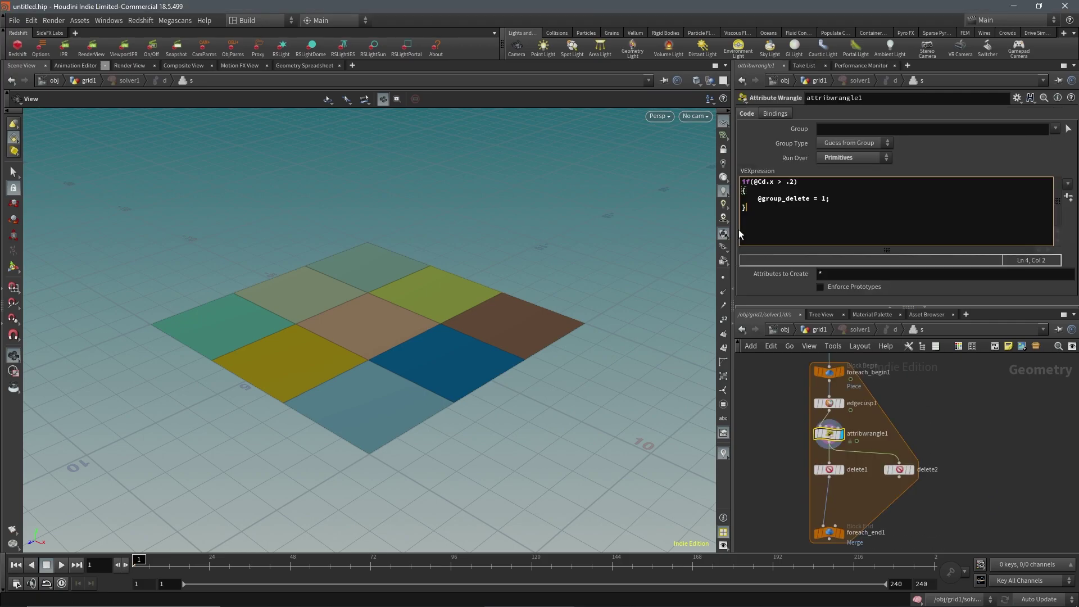
type("else{}")
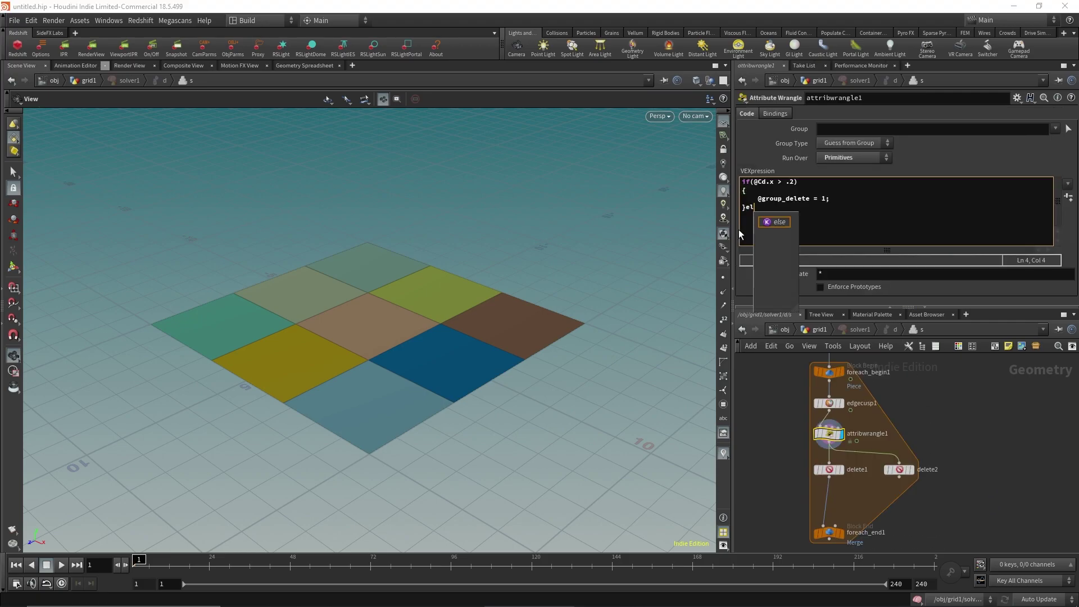
key("Return")
key("Right")
key("Return")
key("Return")
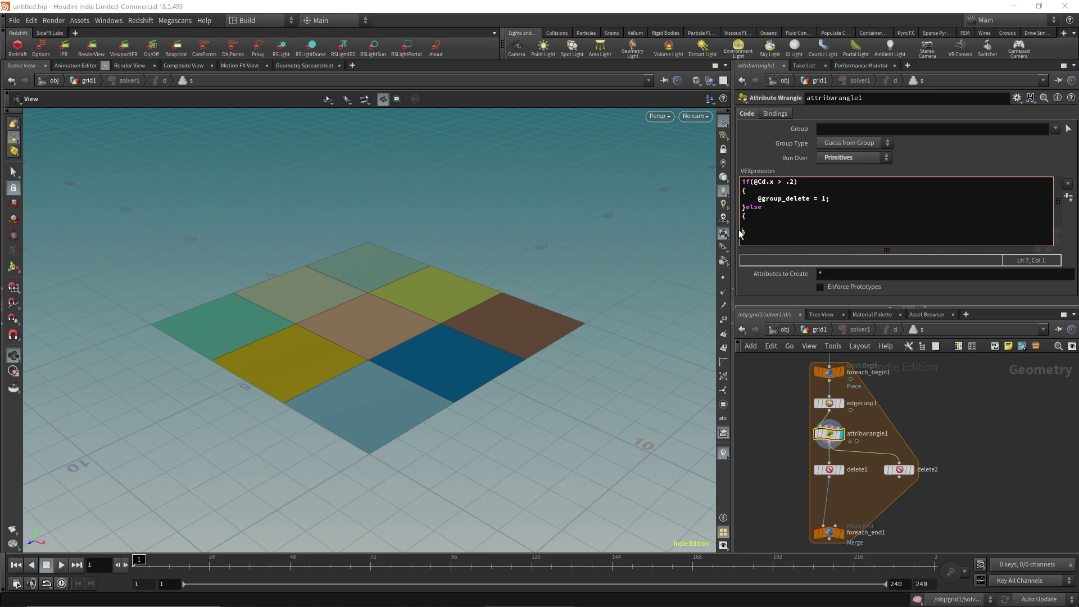
type("@group_delete = 0;")
left_click(998, 421)
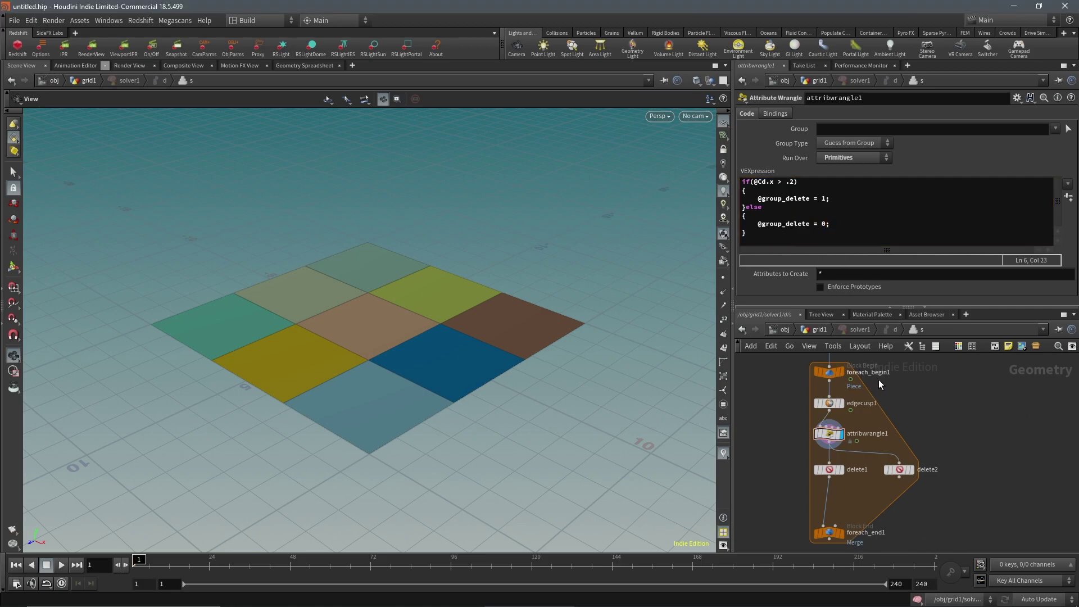
middle_click_drag(878, 379, 926, 434)
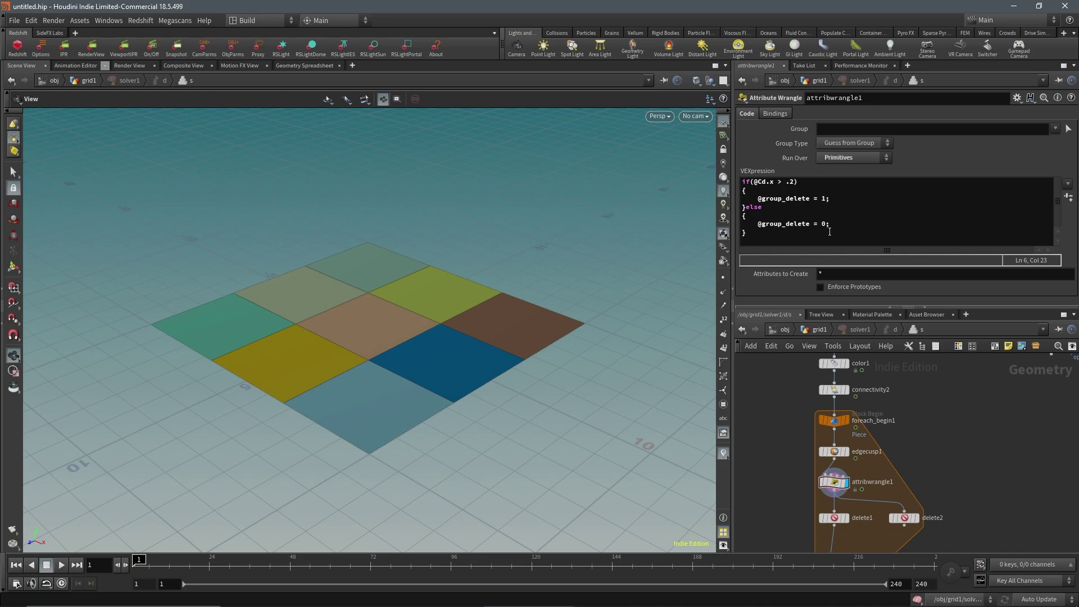
left_click_drag(829, 229, 767, 232)
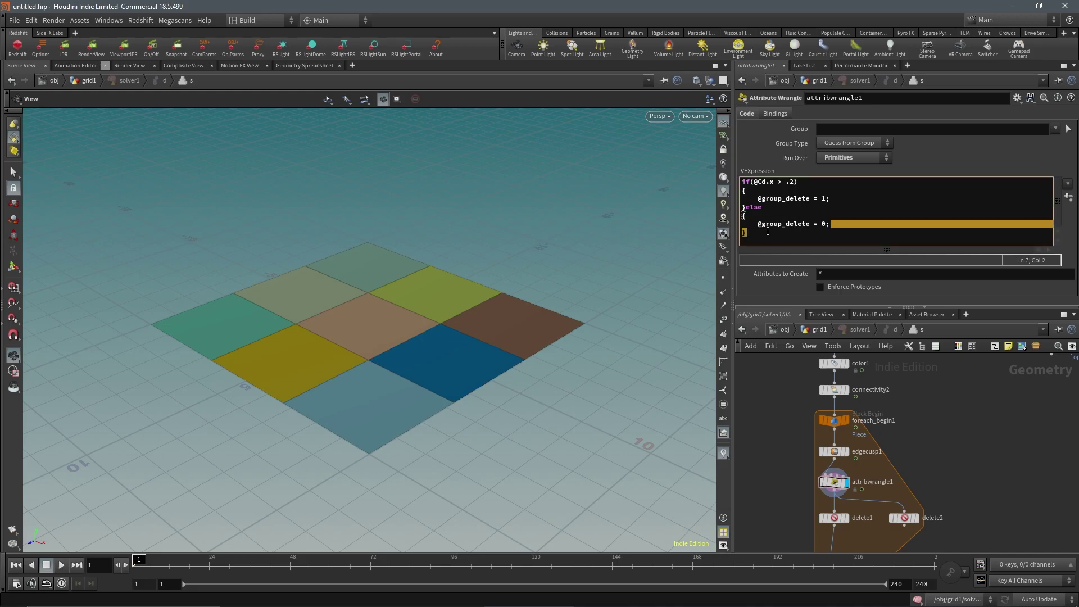
left_click(835, 233)
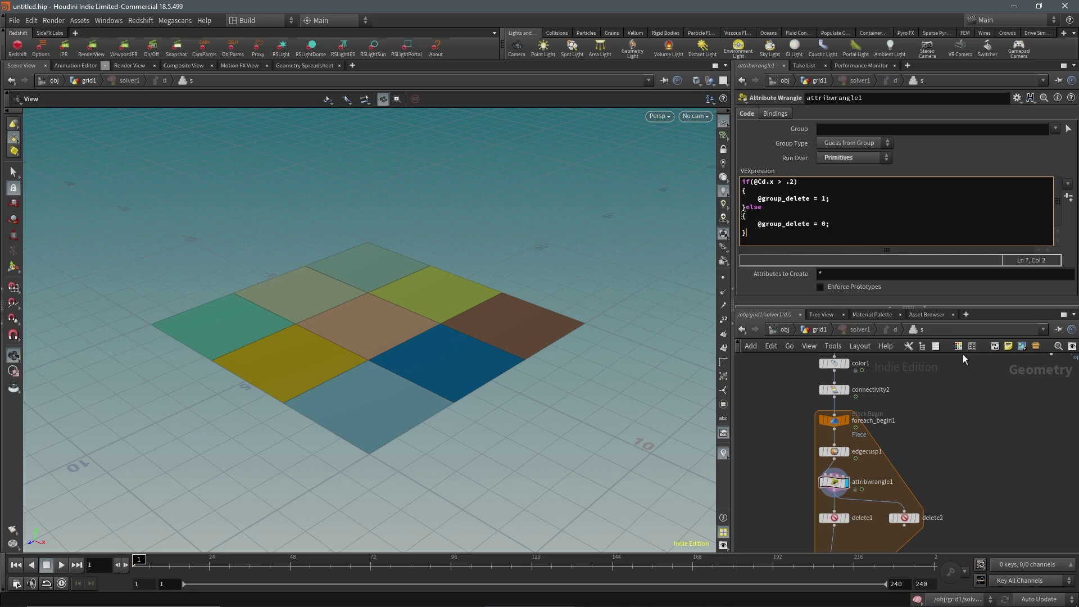
Step: Move foreach_end1 further down to leave space below the Delete nodes, and preview the outputs of delete1 and delete2
middle_click_drag(986, 478, 992, 411)
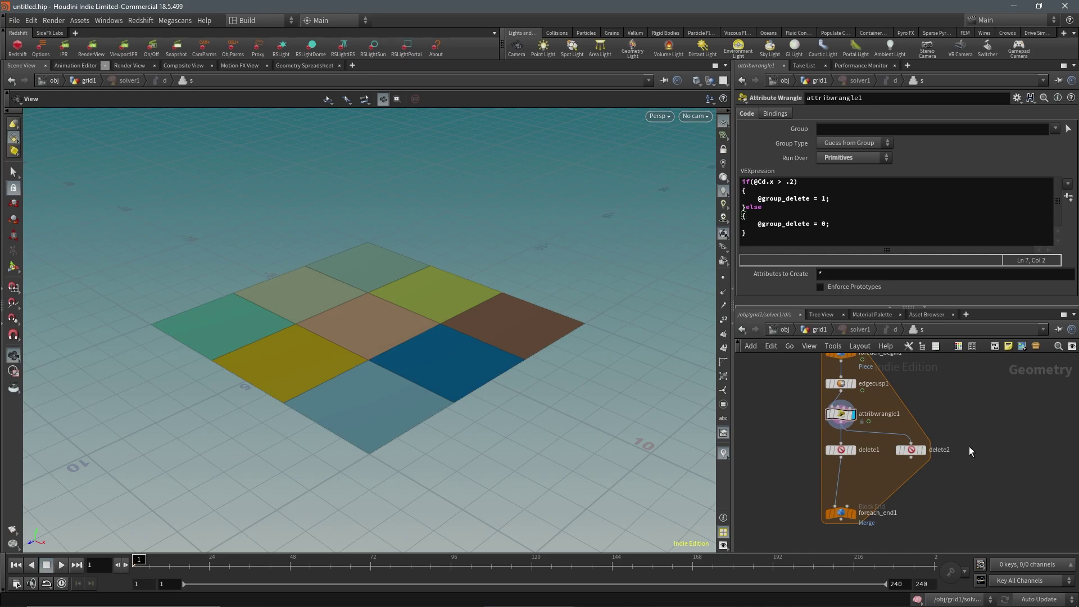
left_click(842, 449)
left_click(837, 399)
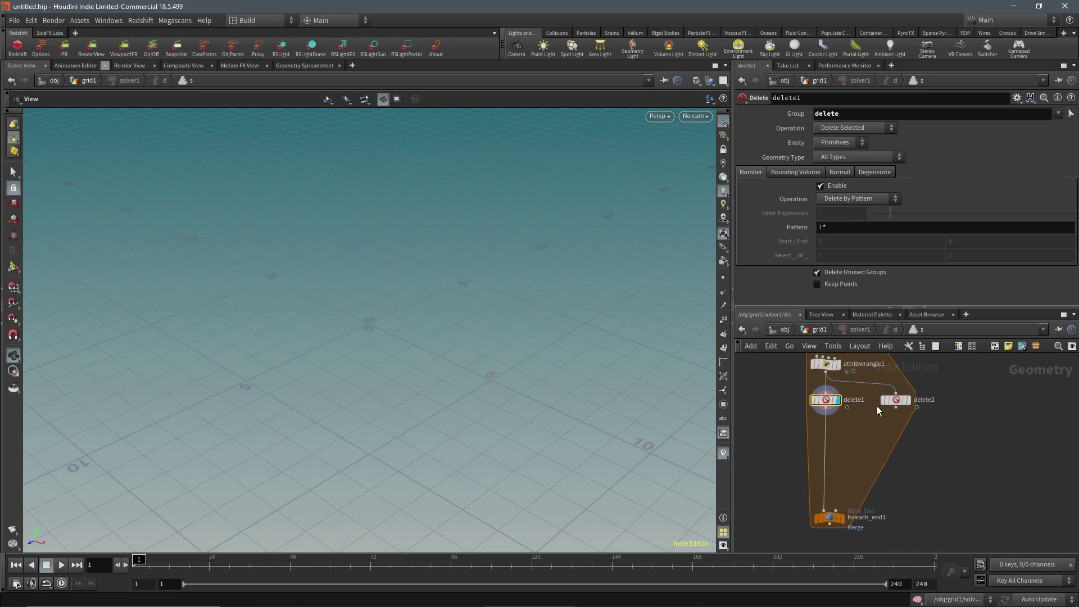
left_click(910, 401)
Step: Add a Subdivide node connected to the output of delete2 and display its result
key("Tab")
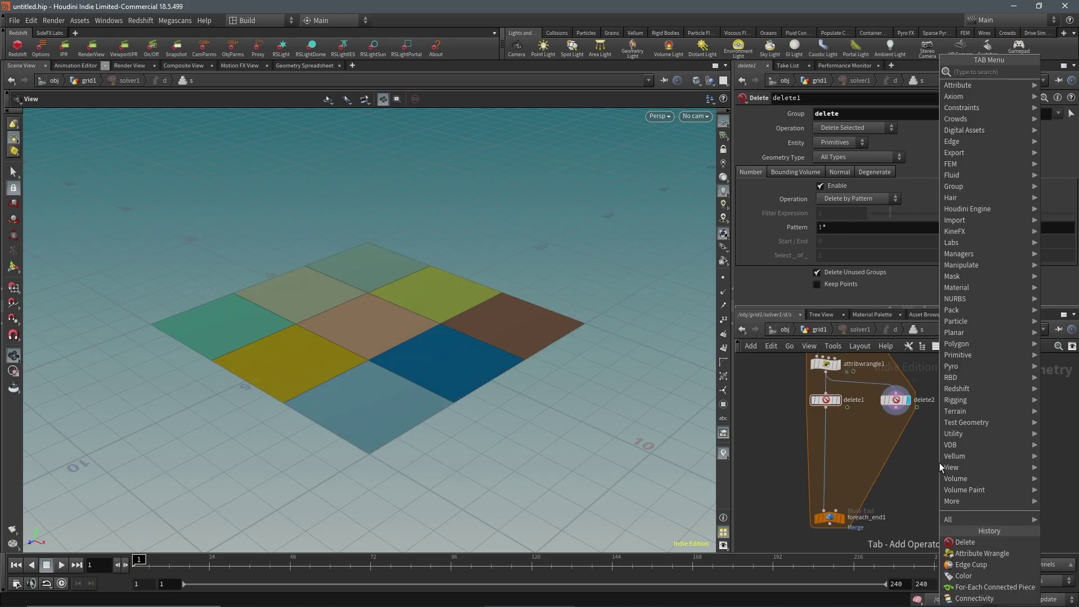
type("d")
key("BackSpace")
type("sub")
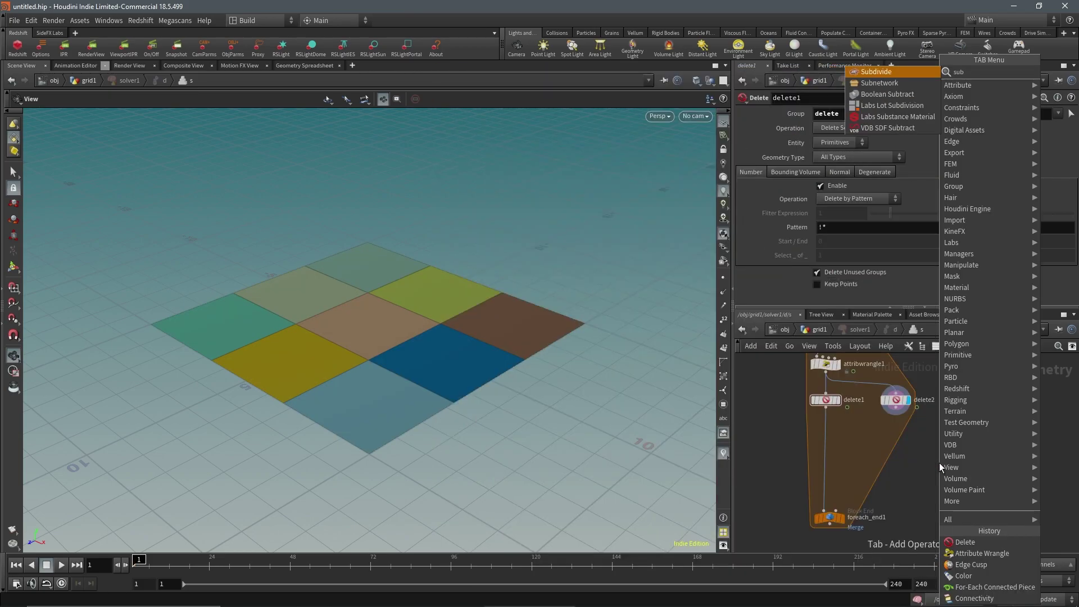
key("Return")
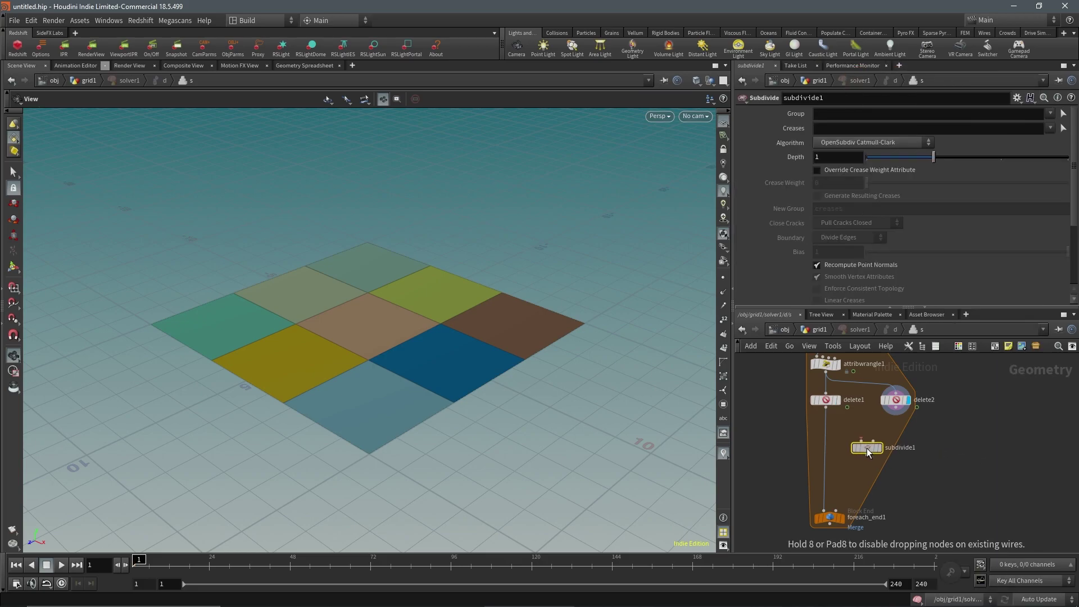
left_click(866, 448)
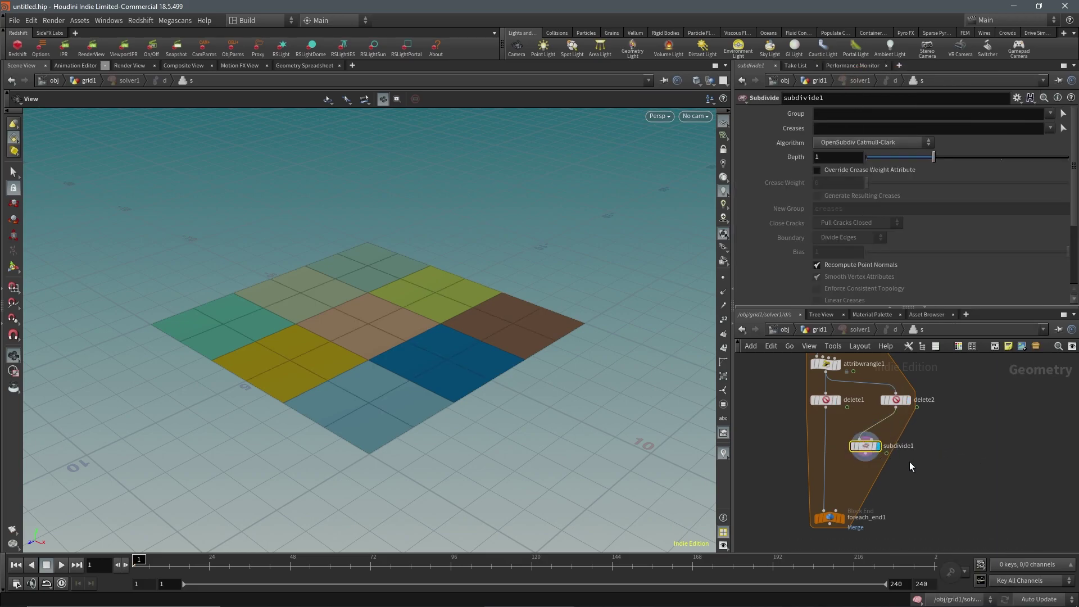
Step: Move the subdivide1 node directly below delete2 to tidy the branch
left_click_drag(527, 440, 404, 359)
scroll(405, 358, "up", 1)
middle_click_drag(405, 358, 397, 340)
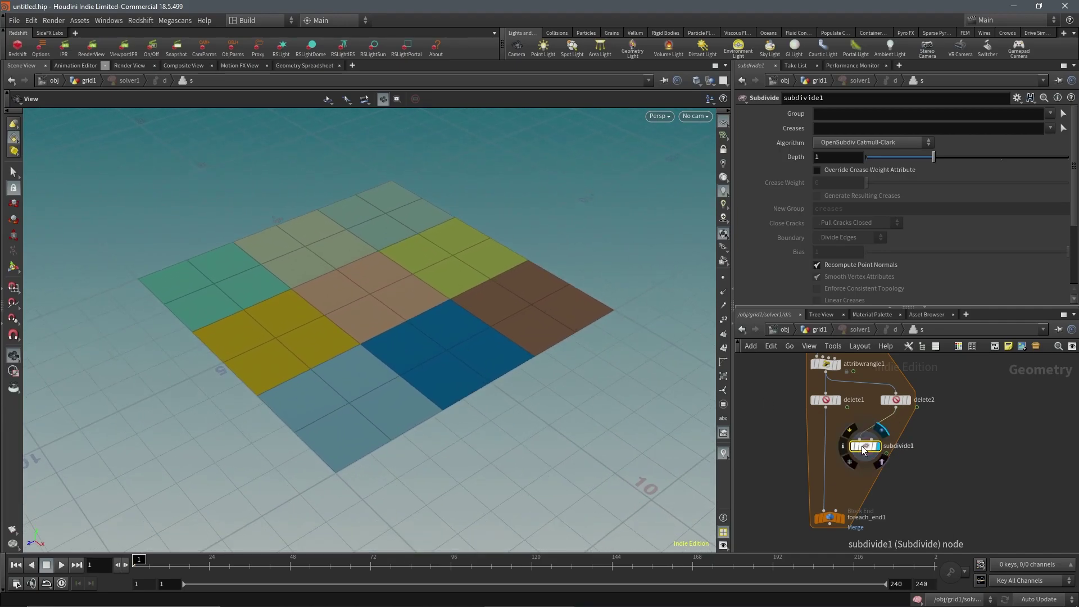
left_click_drag(869, 448, 893, 443)
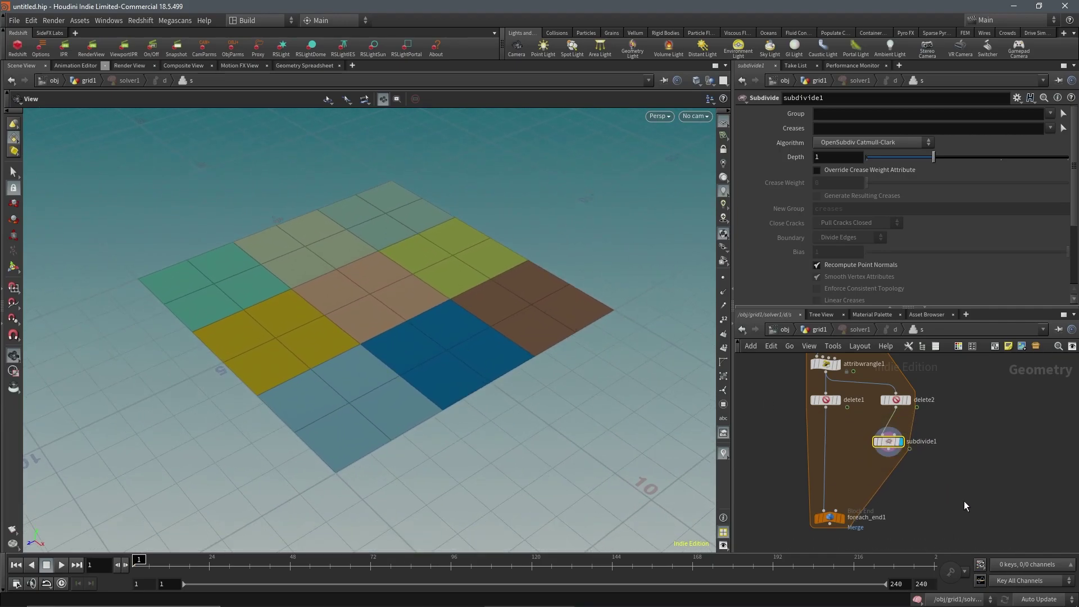
Step: Insert a Merge node between delete1 and foreach_end1, and connect subdivide1's output to it
key("Tab")
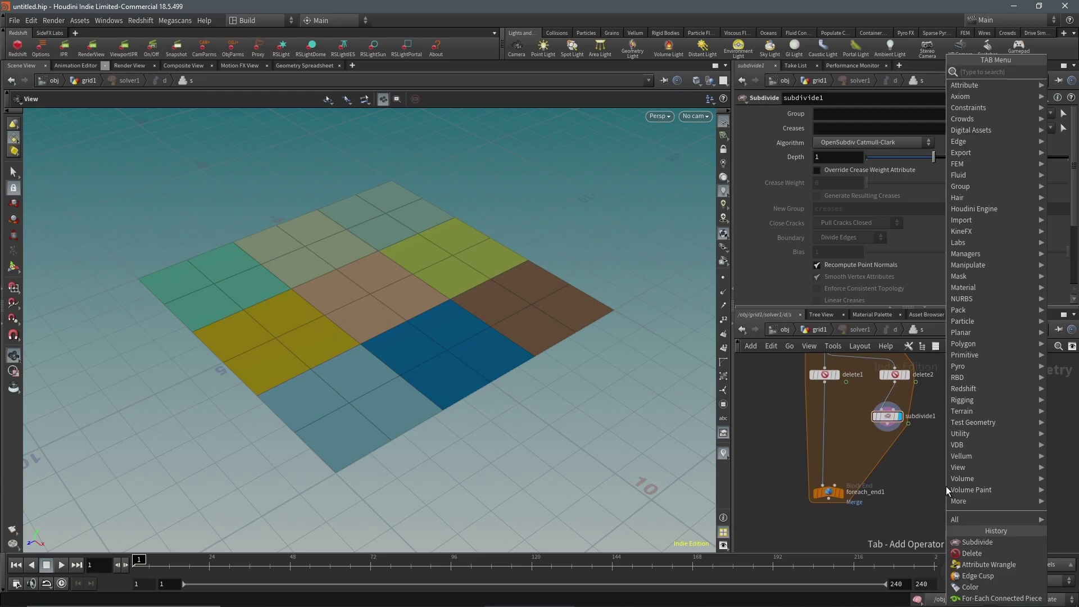
type("merge")
key("Return")
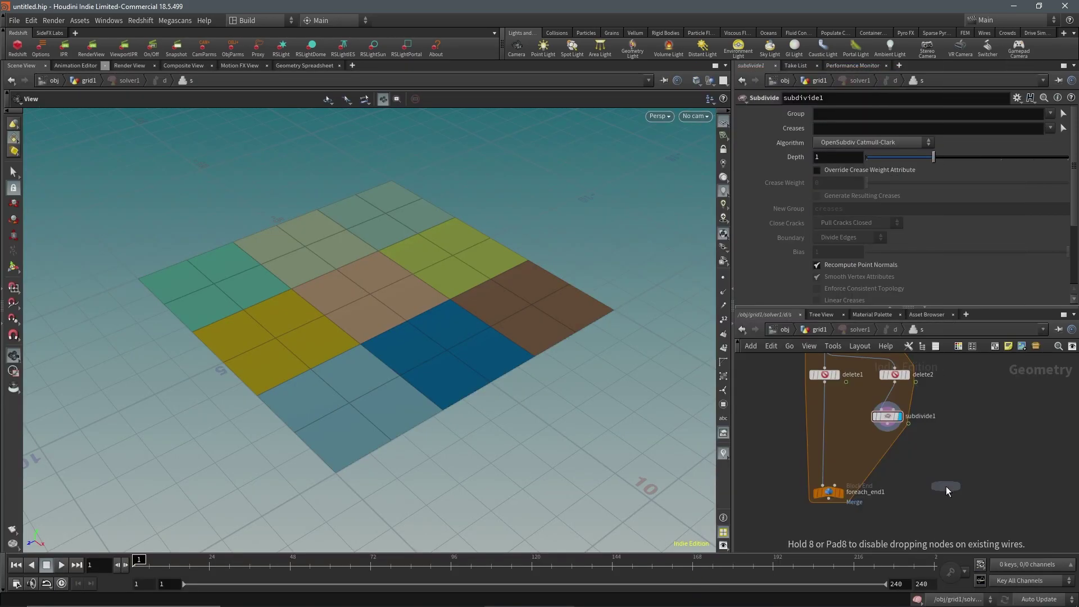
left_click(946, 487)
left_click_drag(946, 487, 828, 463)
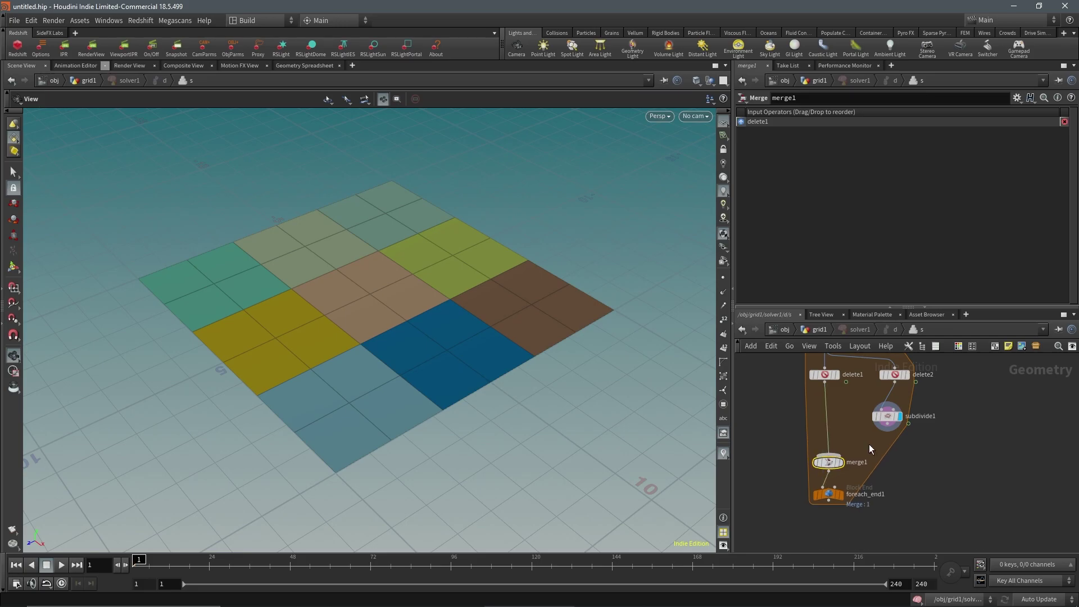
left_click_drag(880, 436, 829, 458)
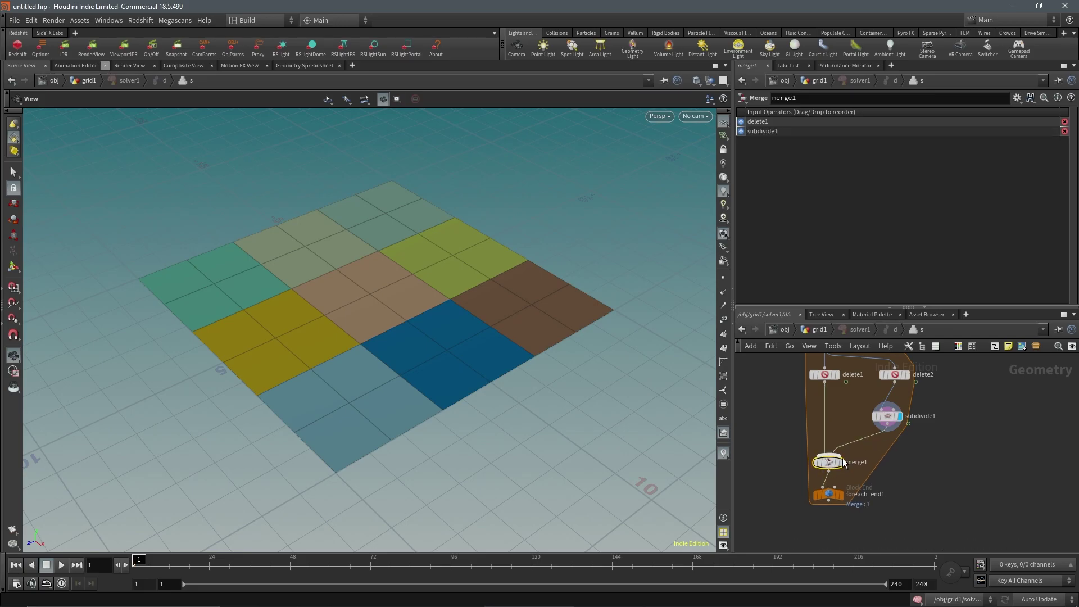
Step: Display the result of foreach_end1 and review the settings of delete1, delete2 and subdivide1
left_click(827, 494)
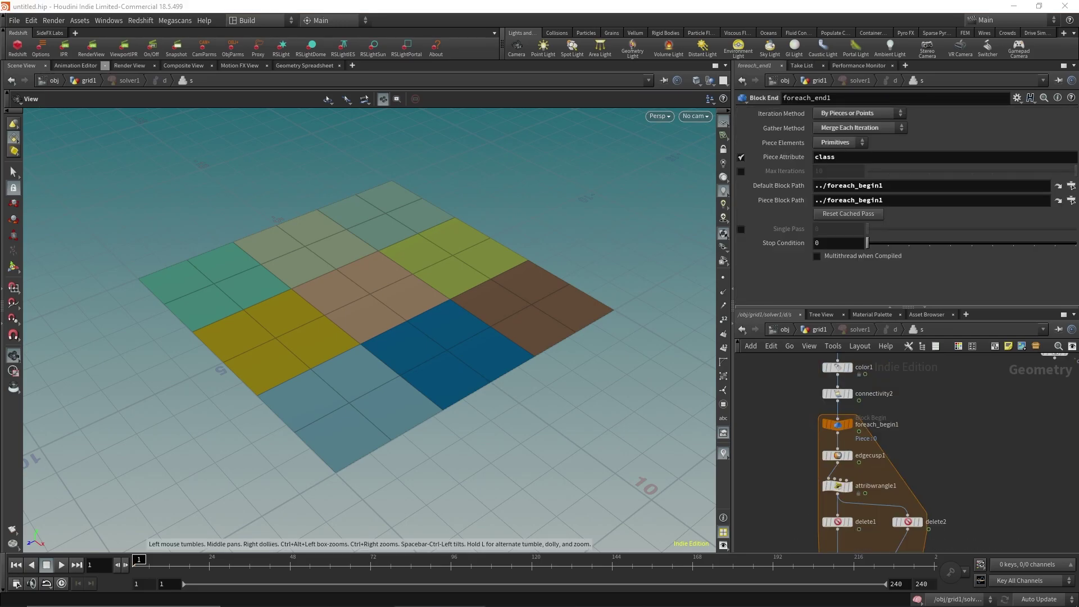
middle_click_drag(867, 456, 850, 378)
middle_click_drag(910, 410, 905, 381)
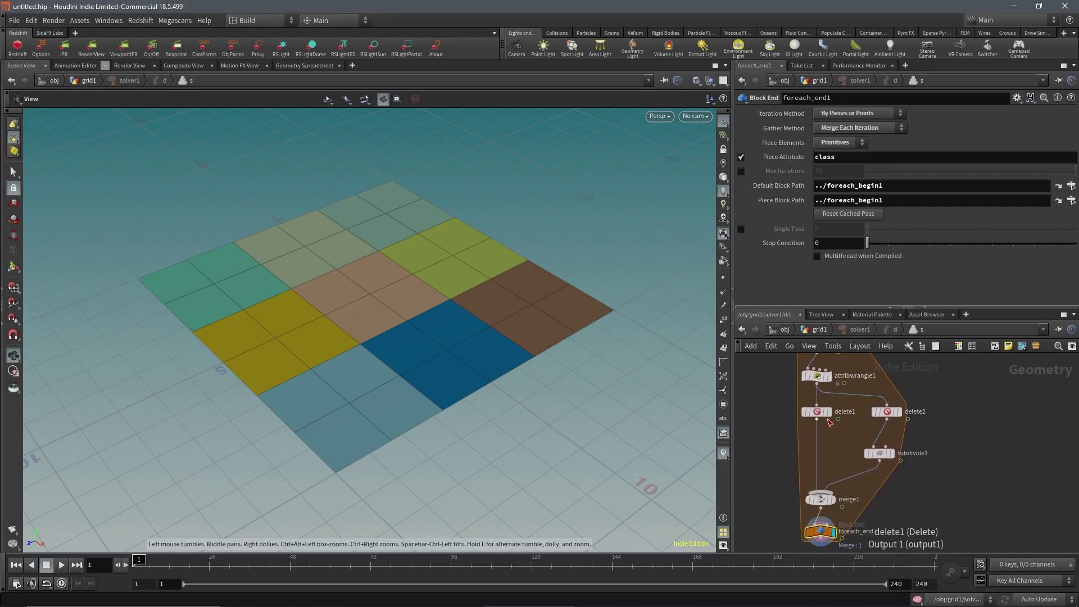
left_click(818, 414)
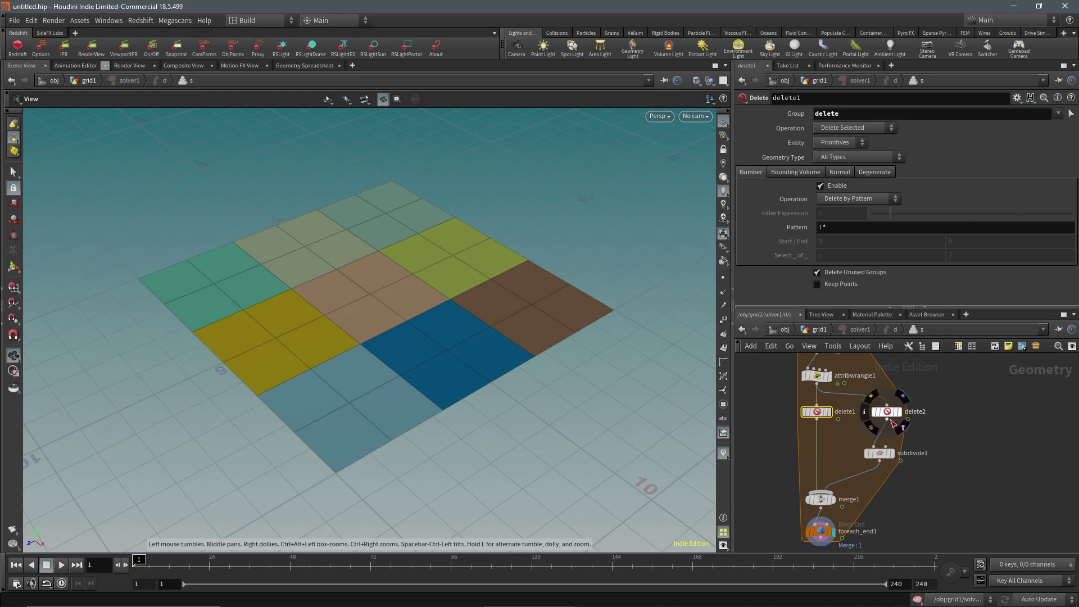
middle_click_drag(946, 439, 943, 424)
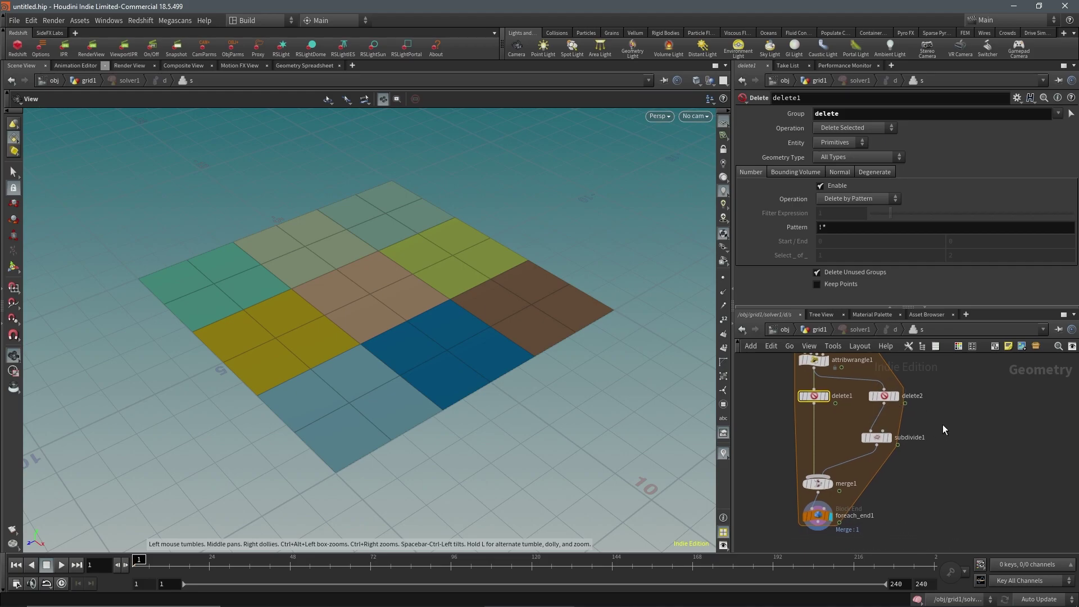
left_click(883, 396)
left_click(877, 440)
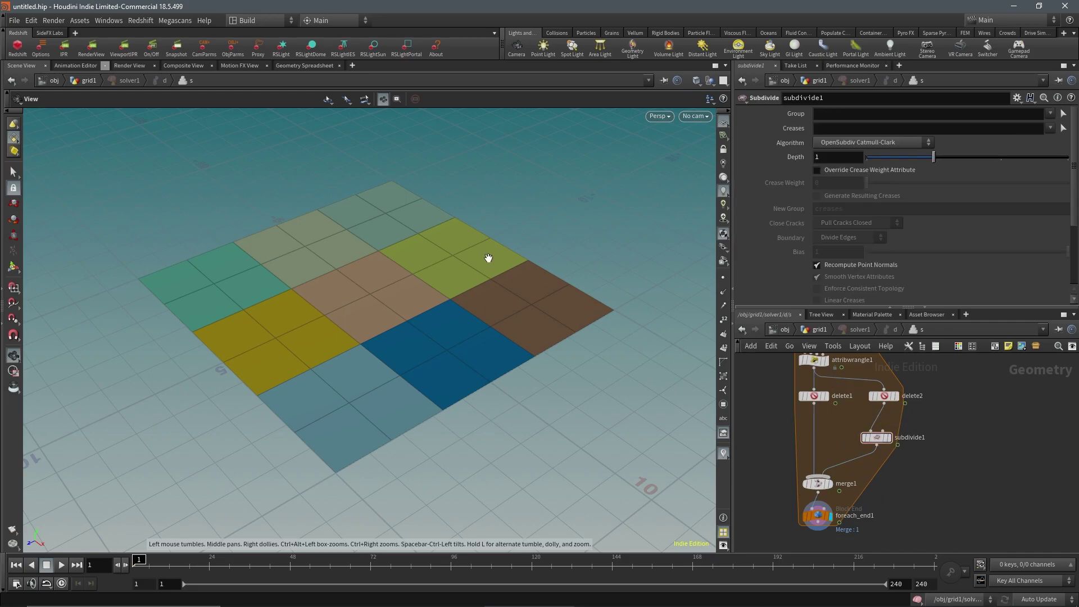
left_click_drag(373, 328, 344, 377)
middle_click_drag(450, 382, 426, 383)
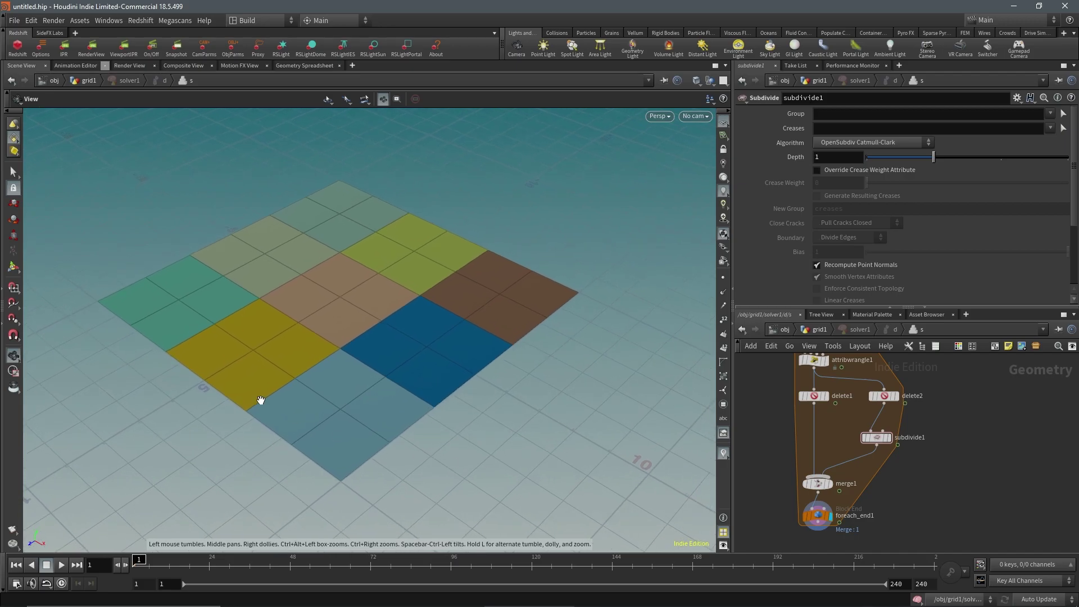
middle_click_drag(873, 379, 884, 431)
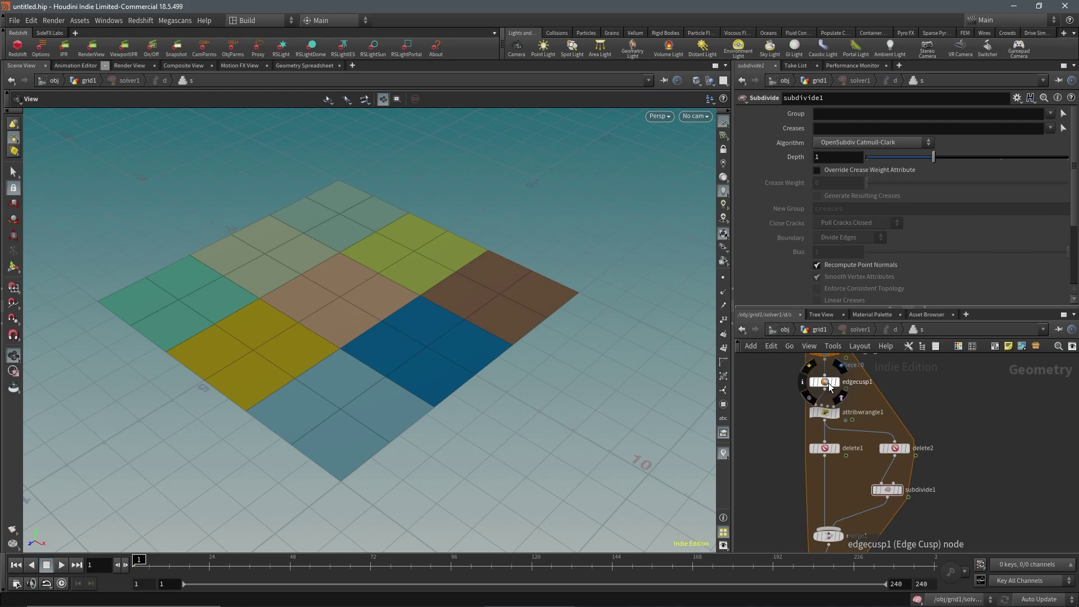
left_click(823, 411)
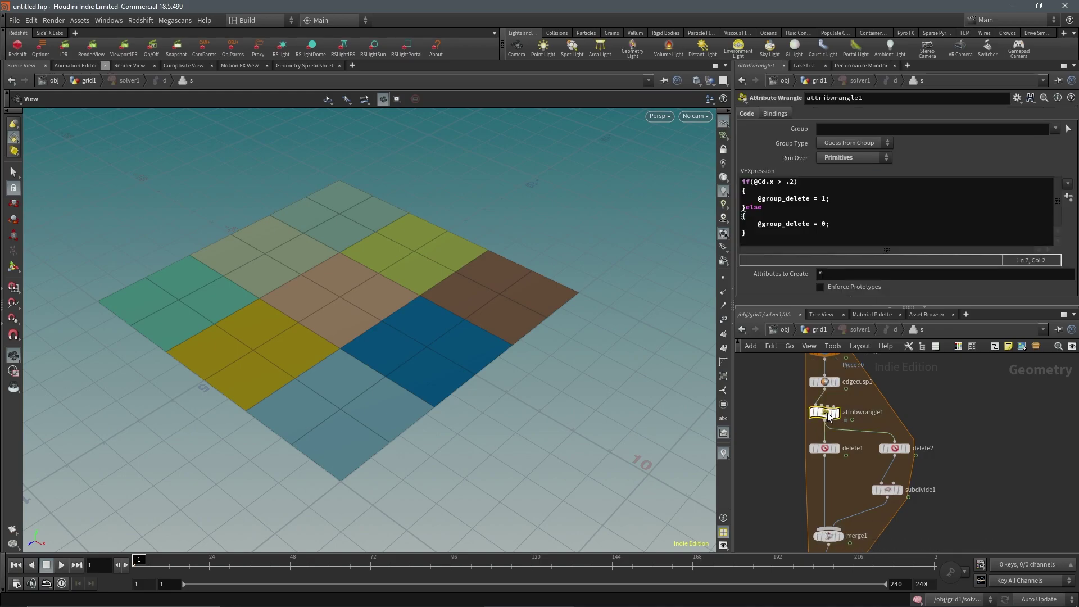
left_click(793, 181)
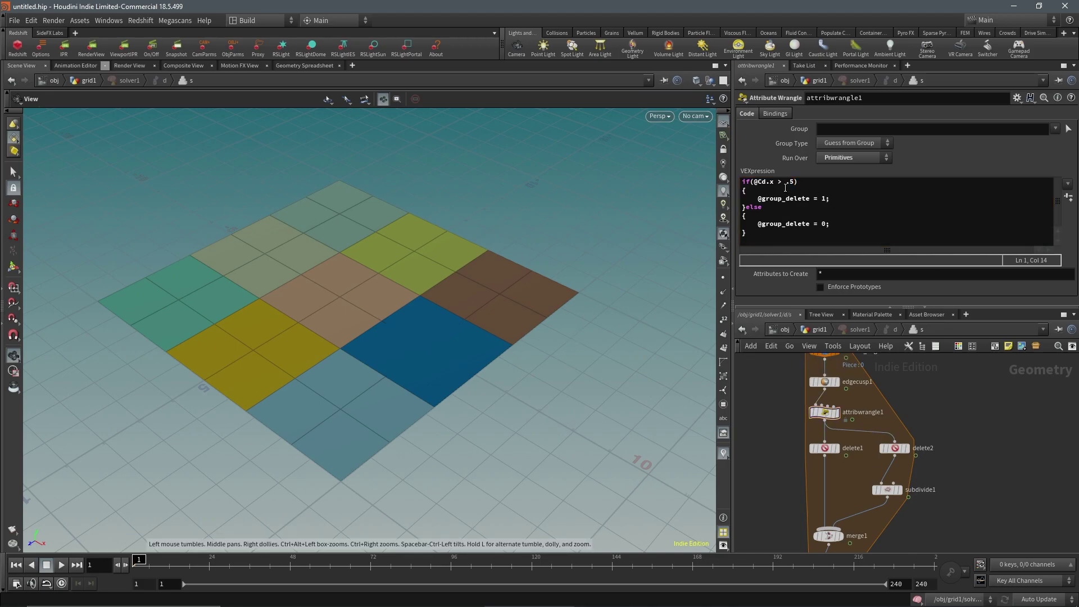
left_click(792, 183)
middle_click_drag(963, 450, 958, 417)
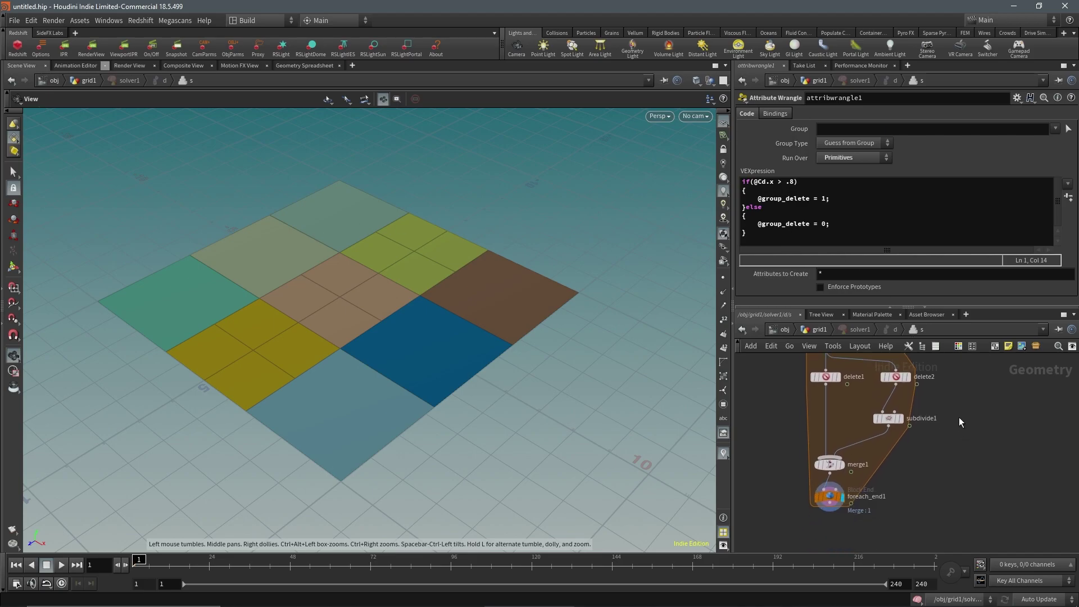
Step: Return to the grid1 network and advance the solver simulation to frame 7
left_click(820, 330)
left_click_drag(864, 469, 866, 470)
middle_click_drag(790, 489, 782, 477)
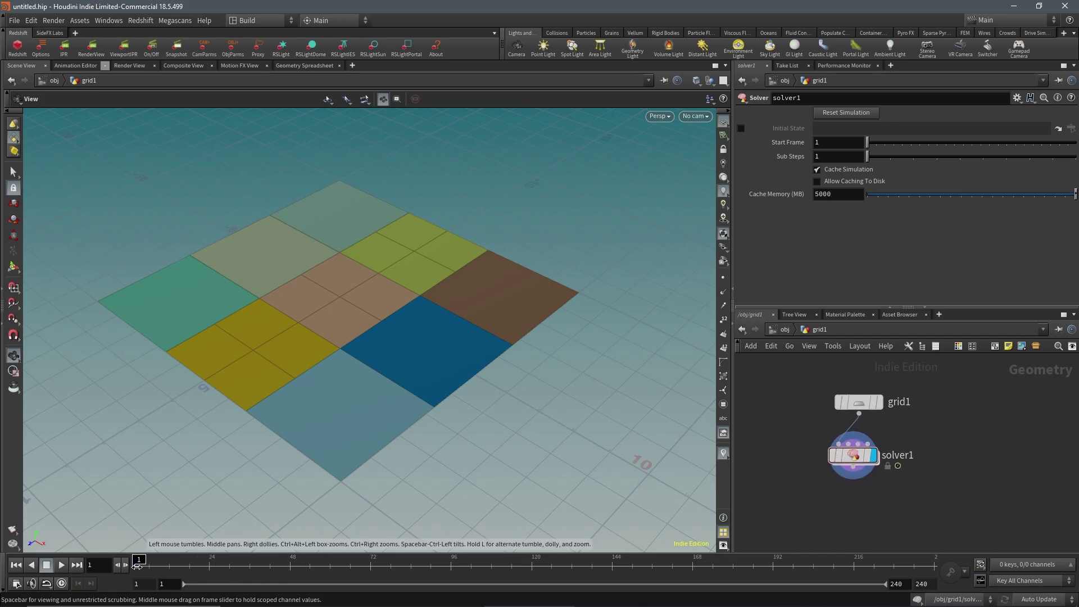
left_click(138, 566)
left_click_drag(138, 566, 155, 570)
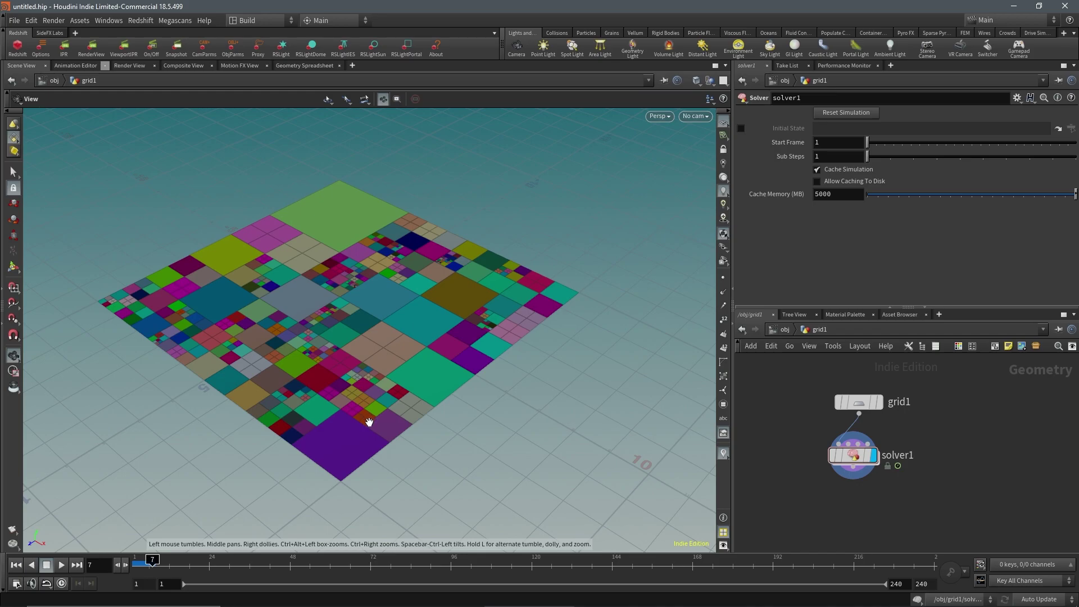
Step: Examine the subdivided grid pattern up close and from above, including its smallest cells
right_click_drag(371, 421, 395, 429)
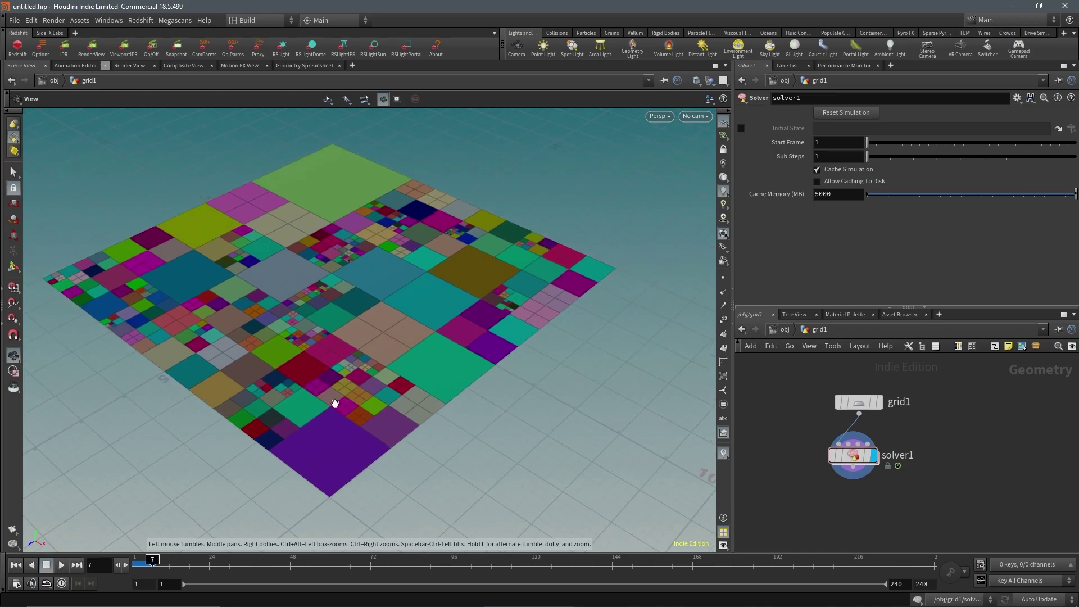
right_click_drag(315, 393, 325, 378)
mouse_move(325, 378)
left_mouse_down()
mouse_move(418, 449)
mouse_move(483, 436)
left_mouse_up()
middle_click_drag(441, 314, 461, 445)
right_click_drag(382, 373, 354, 353)
scroll(355, 353, "up", 3)
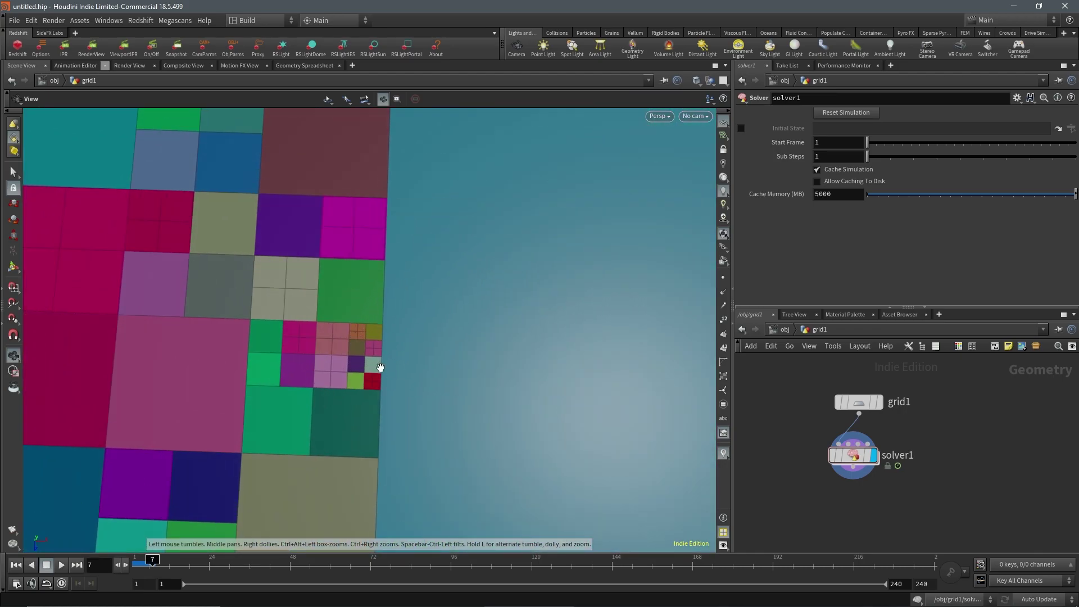
scroll(373, 366, "up", 4)
scroll(361, 385, "down", 8)
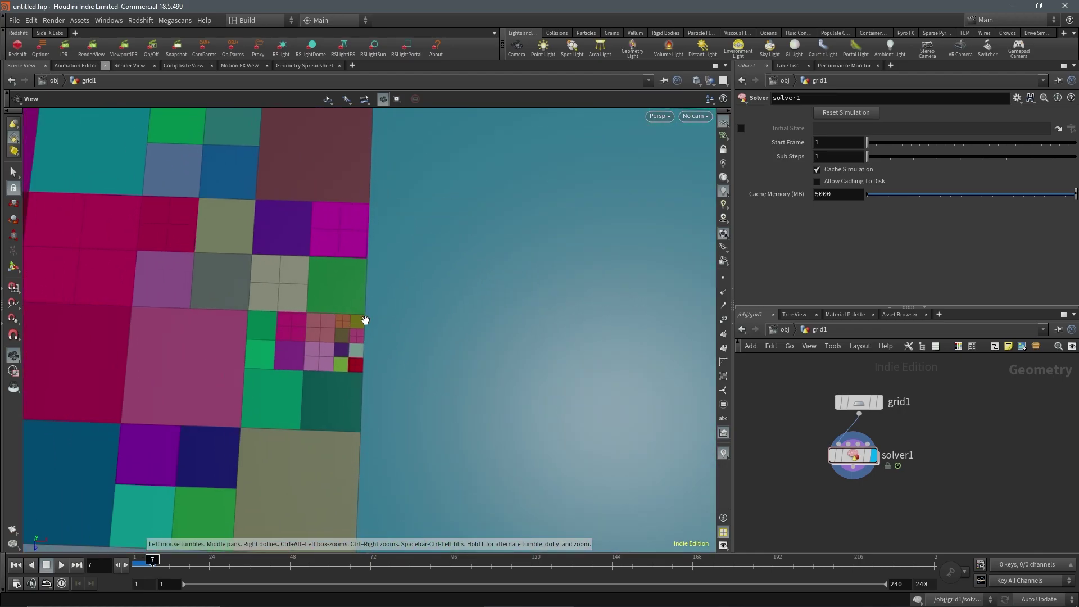
scroll(363, 284, "down", 6)
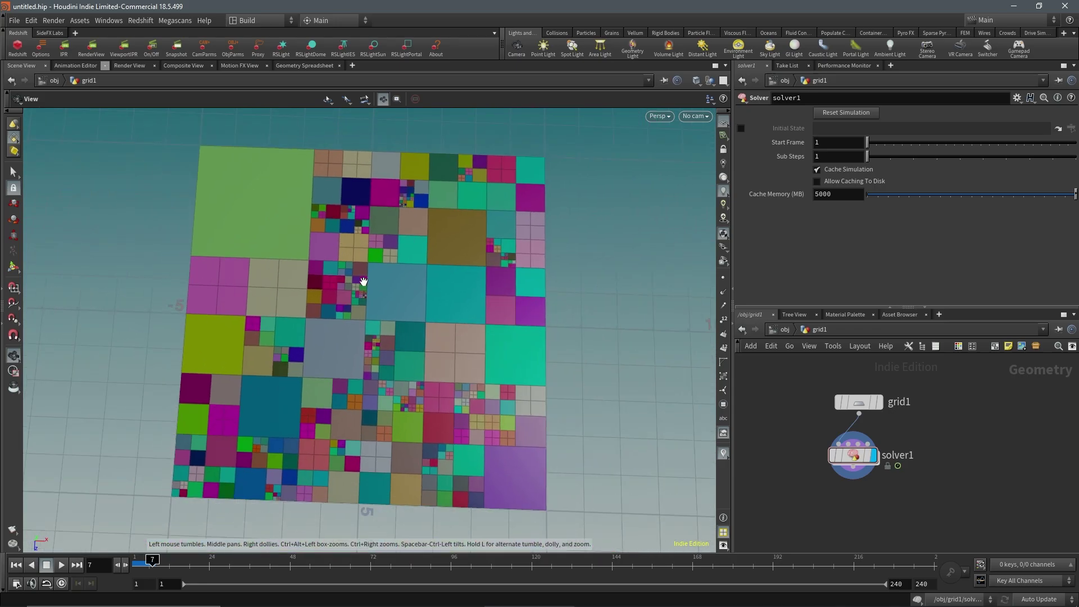
left_click_drag(421, 297, 480, 287)
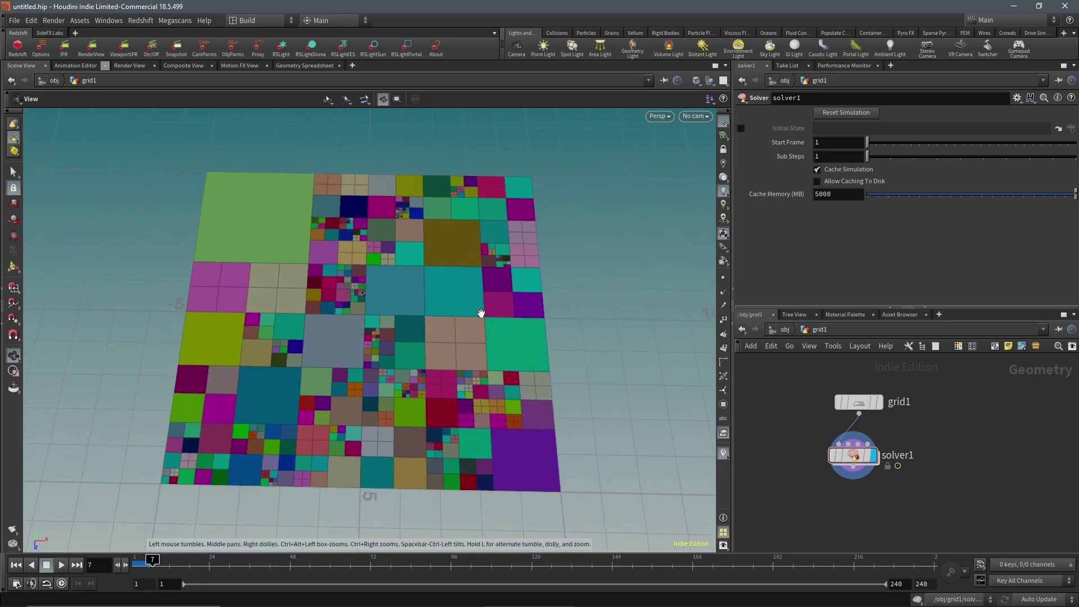
left_click_drag(420, 427, 427, 406)
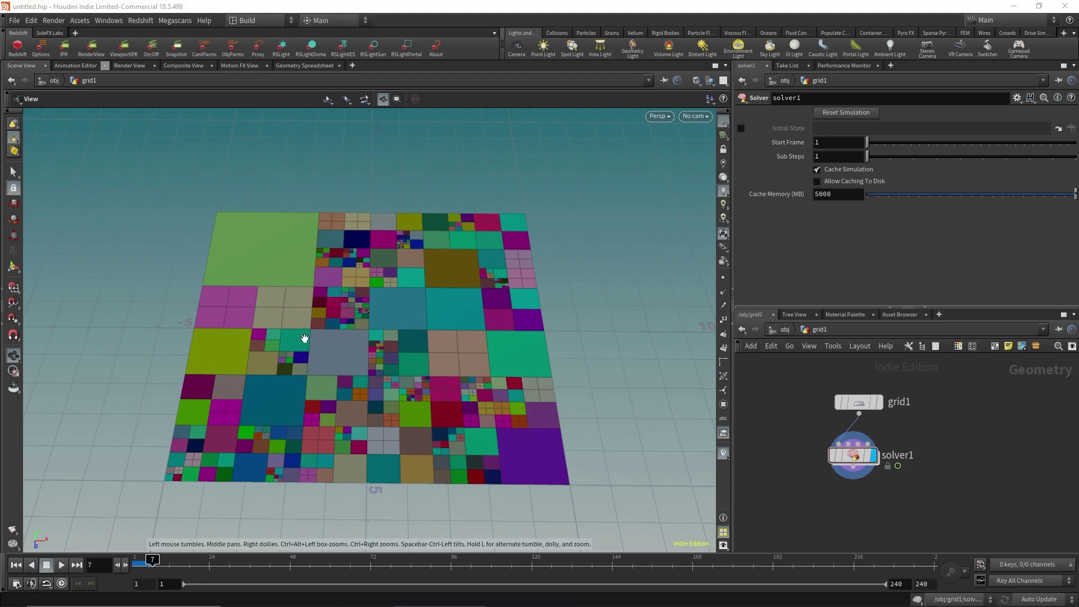
Step: Add a Normal node below solver1, connected to its output, and display its result
left_click(856, 490)
key("Tab")
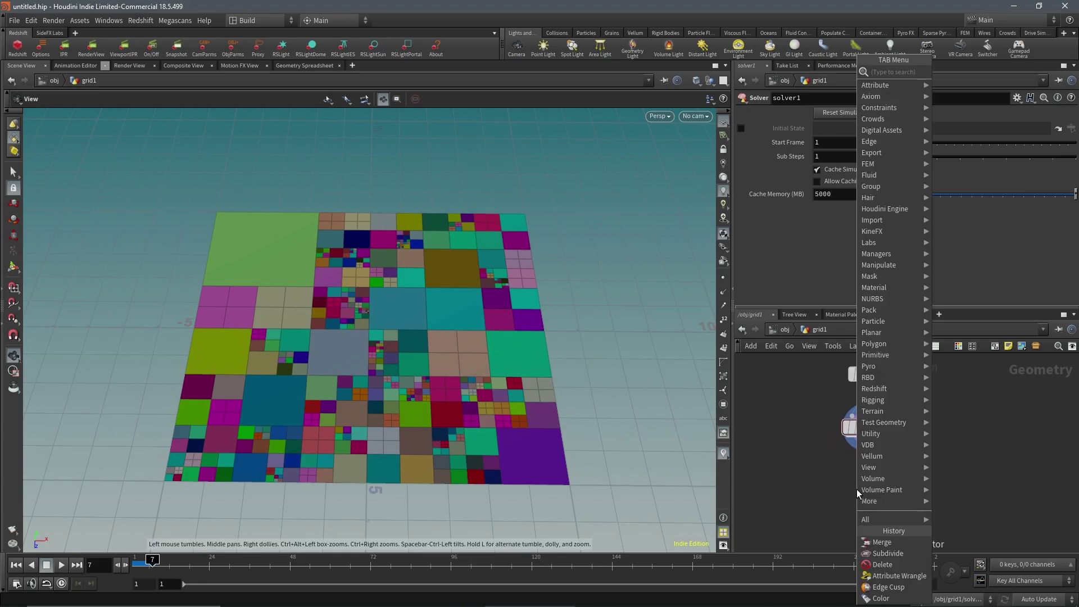
type("normal")
key("Return")
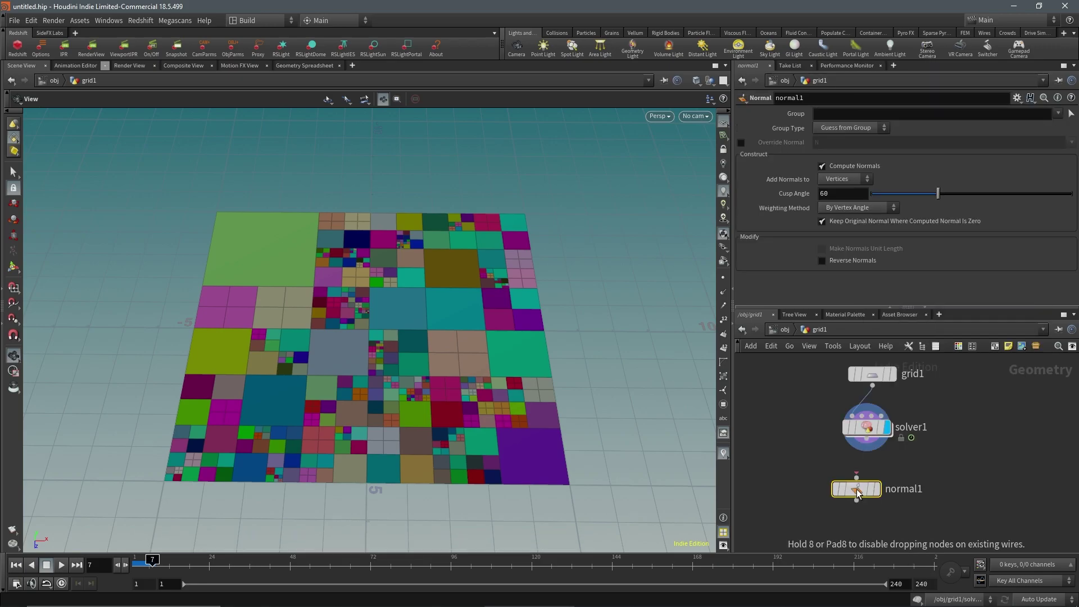
left_click(856, 489)
left_click_drag(856, 477, 866, 438)
left_click(875, 488)
left_click_drag(859, 489, 868, 487)
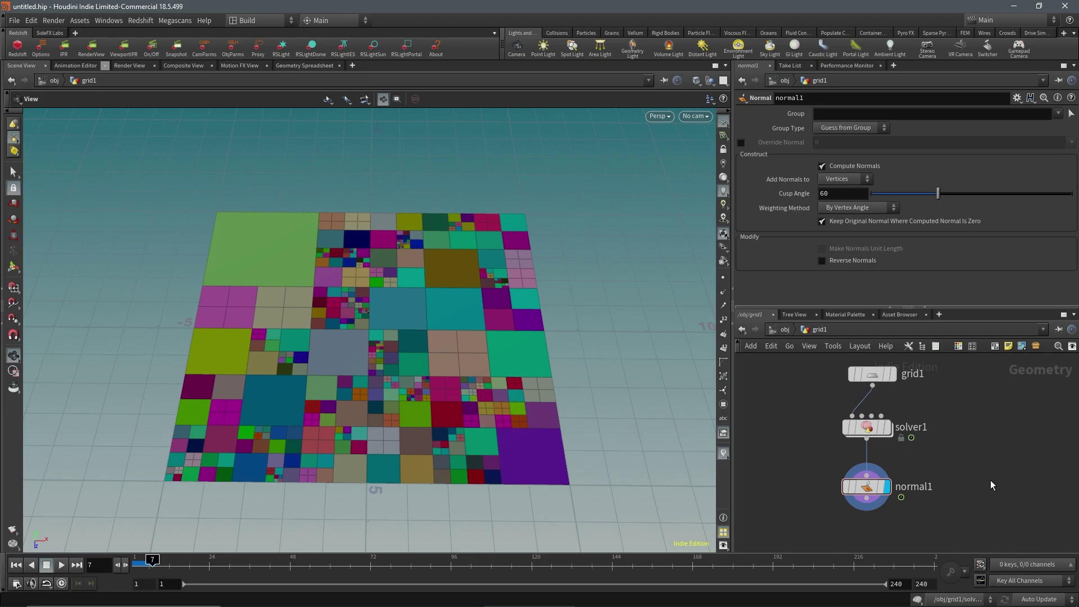
Step: Add an Attribute Delete node below normal1 and connect normal1's output to its first input
key("Tab")
type("atwr")
key("BackSpace")
key("BackSpace")
key("BackSpace")
key("BackSpace")
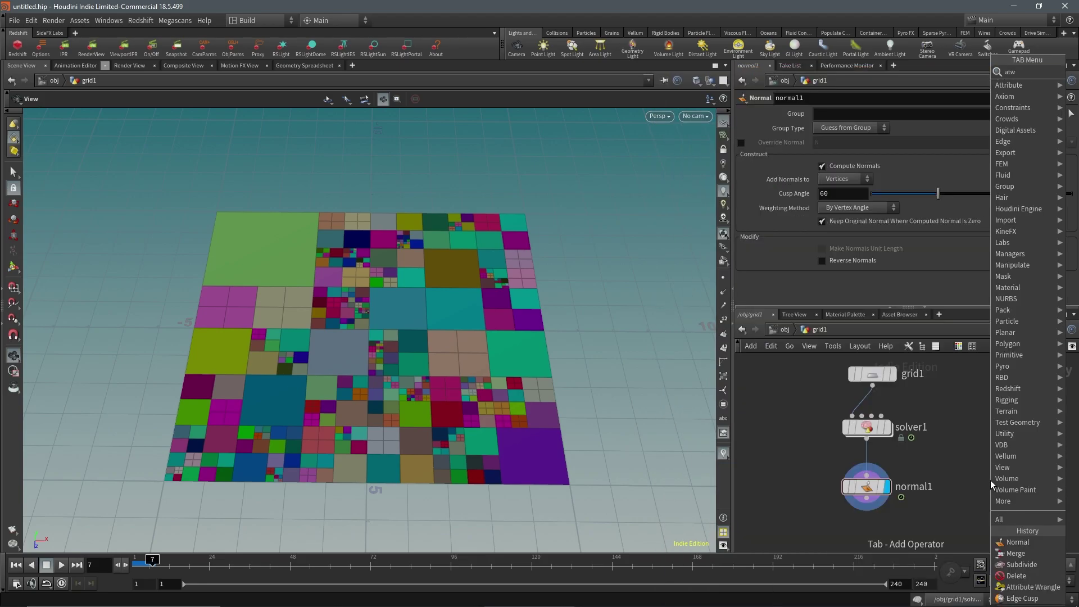
type("atno")
key("Return")
left_click(990, 480)
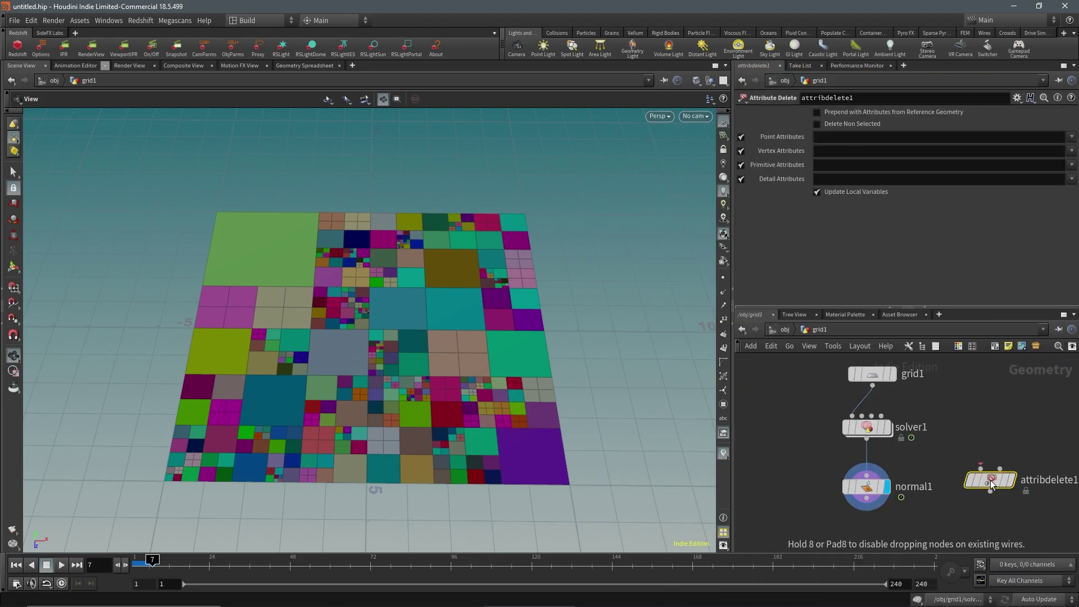
left_click_drag(990, 479, 866, 534)
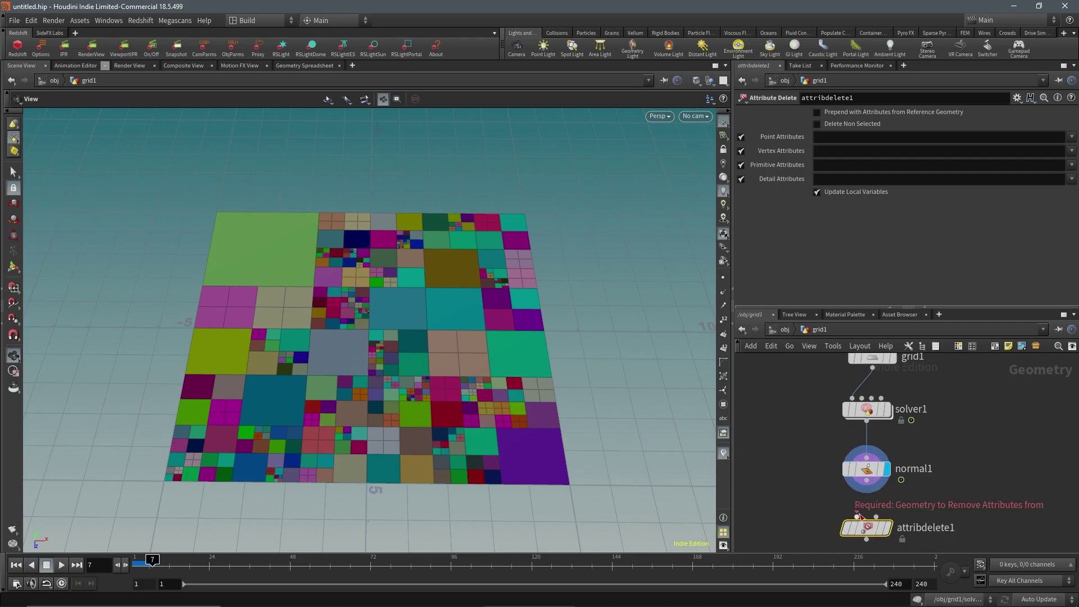
mouse_move(889, 532)
middle_click_drag(972, 469, 975, 481)
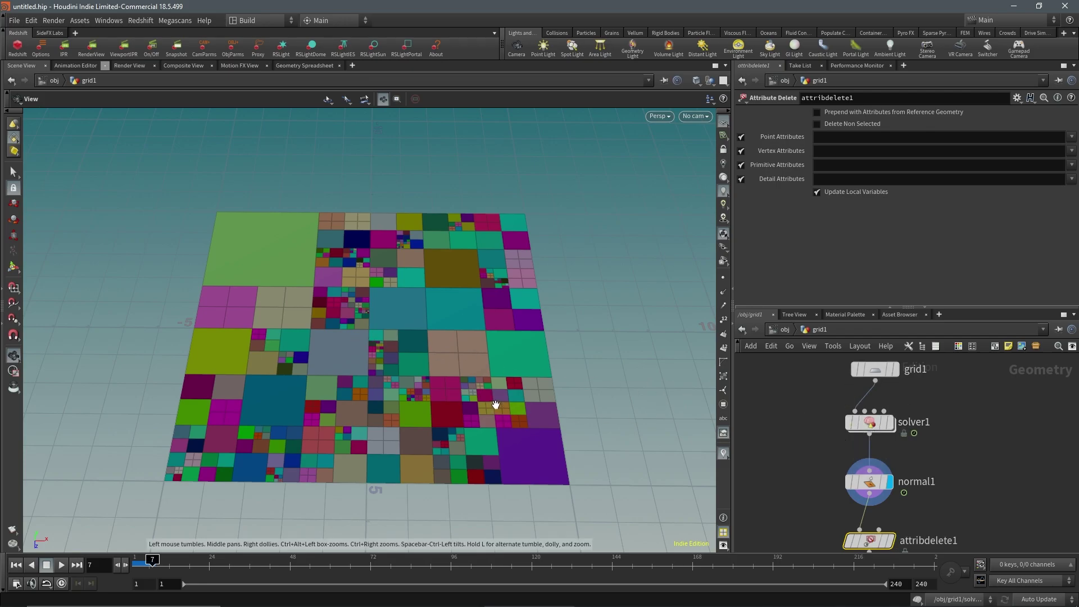
Step: Display attribdelete1 and set its primitive attributes to Cd to remove the face colours
scroll(850, 448, "down", 5)
scroll(825, 473, "up", 6)
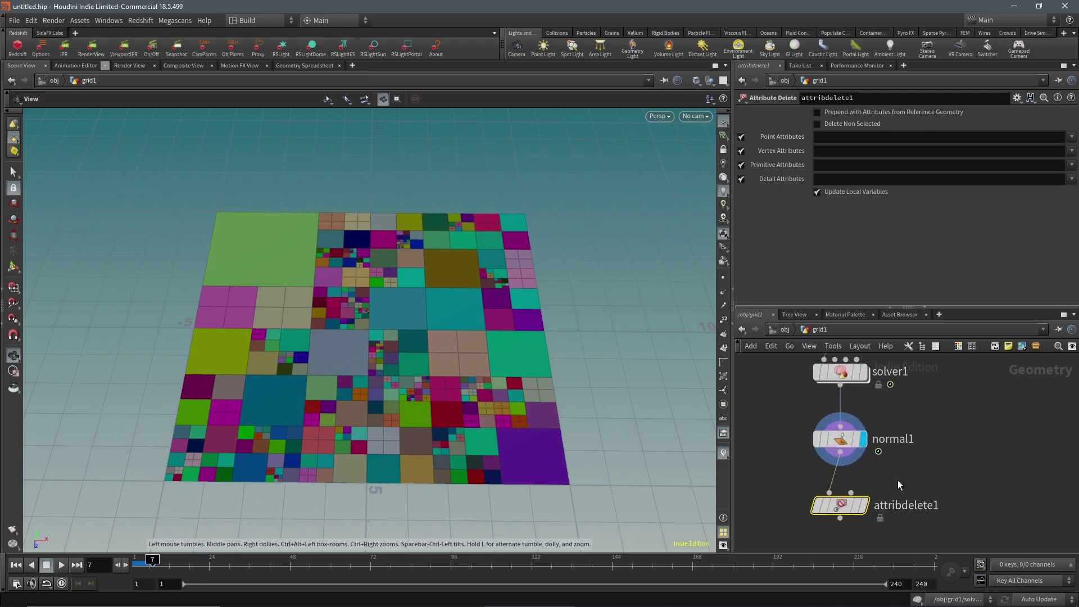
mouse_move(905, 494)
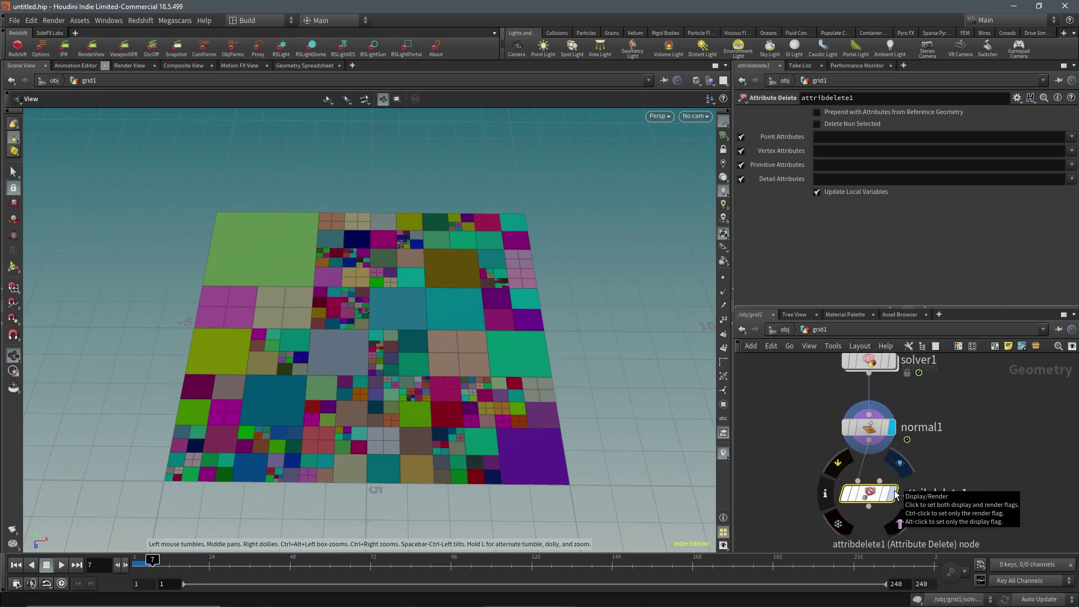
left_click(895, 494)
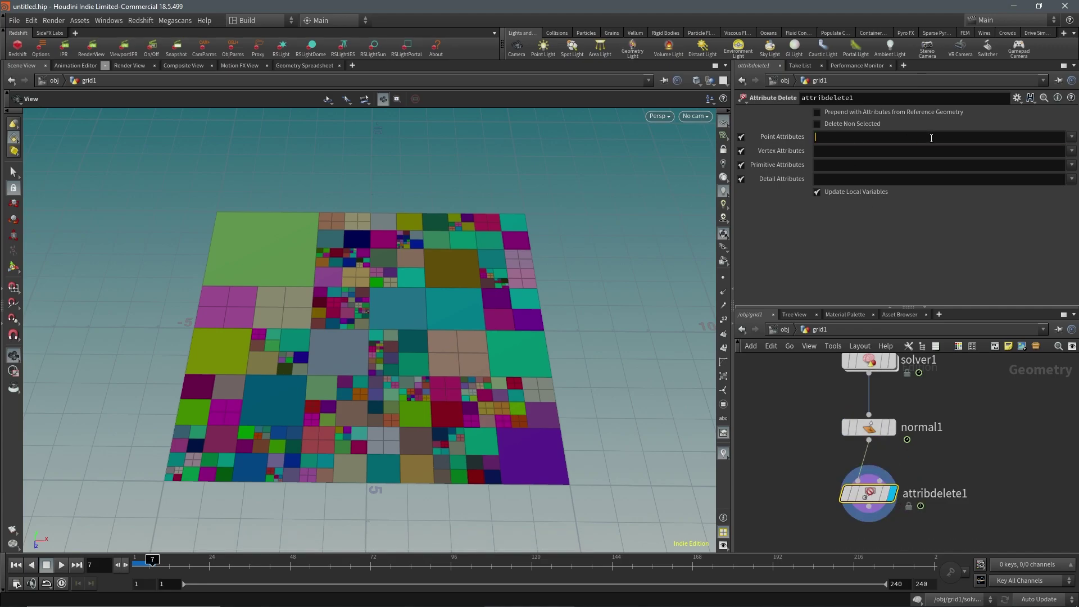
left_click(1069, 166)
left_click(1068, 178)
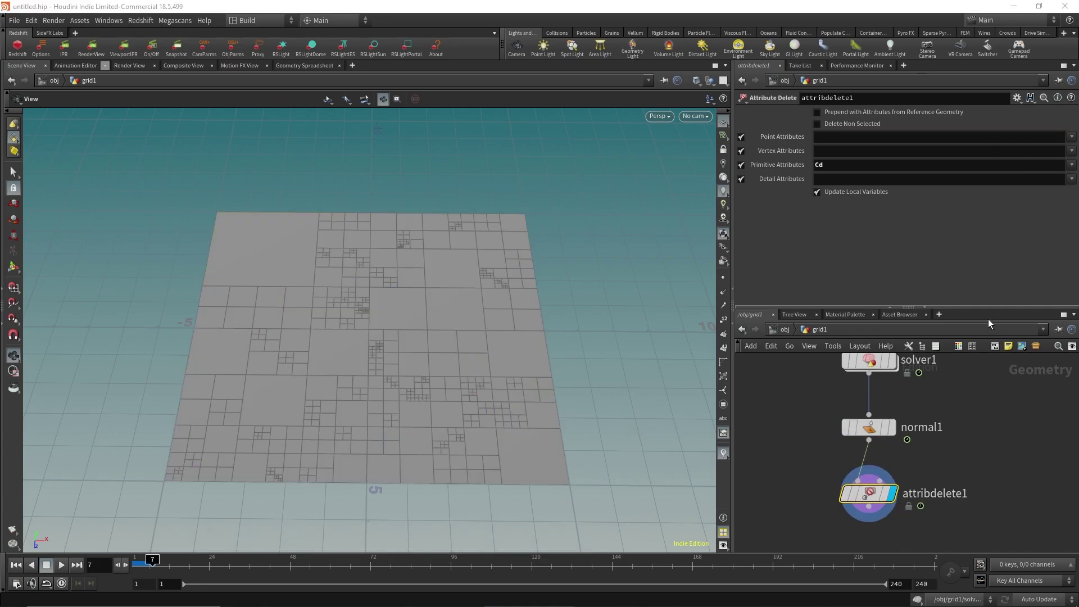
Step: Inspect the uncoloured grid's edges in wireframe display and return to shaded display
scroll(395, 418, "up", 2)
key("w")
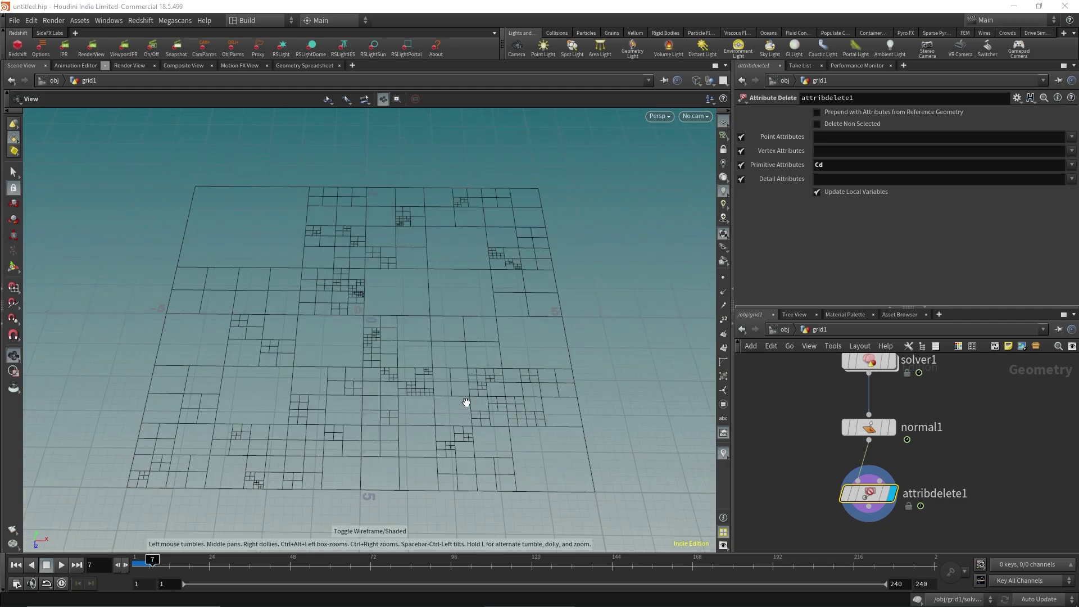
key("w")
Step: Add a Fuse node below attribdelete1, connected to its output, and display its result
middle_click_drag(1025, 499, 1018, 472)
left_click(946, 508)
middle_click_drag(868, 514, 866, 506)
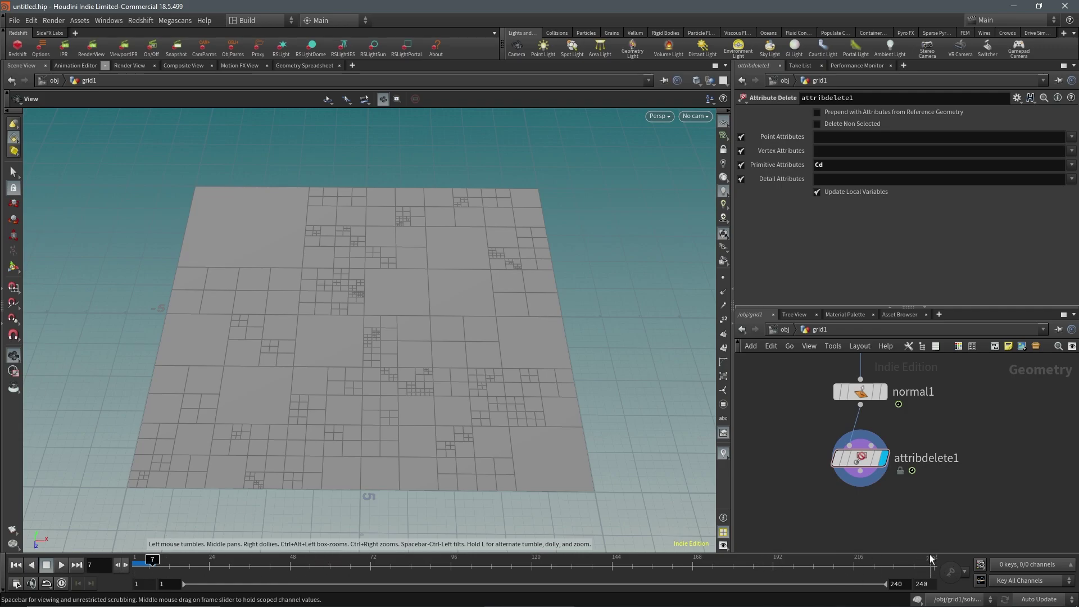
middle_click_drag(820, 518, 803, 491)
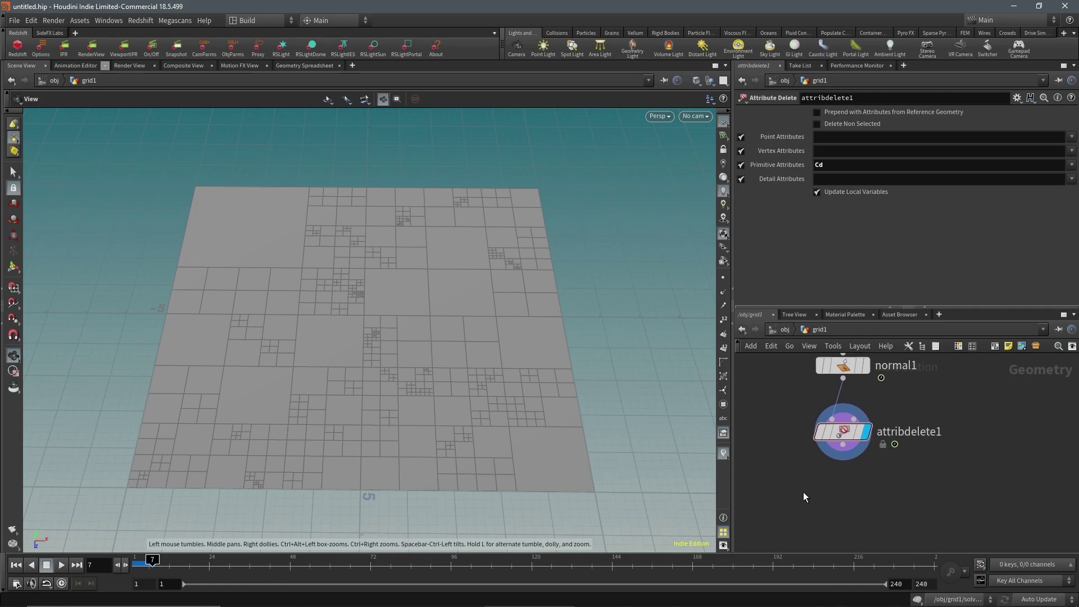
key("Tab")
type("fu")
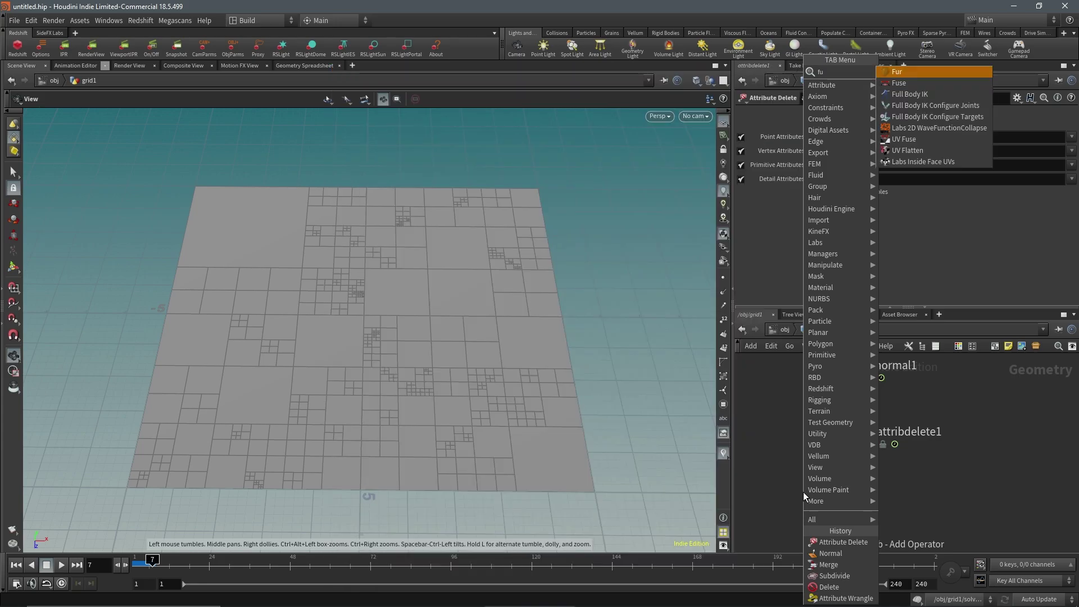
key("Down")
key("Return")
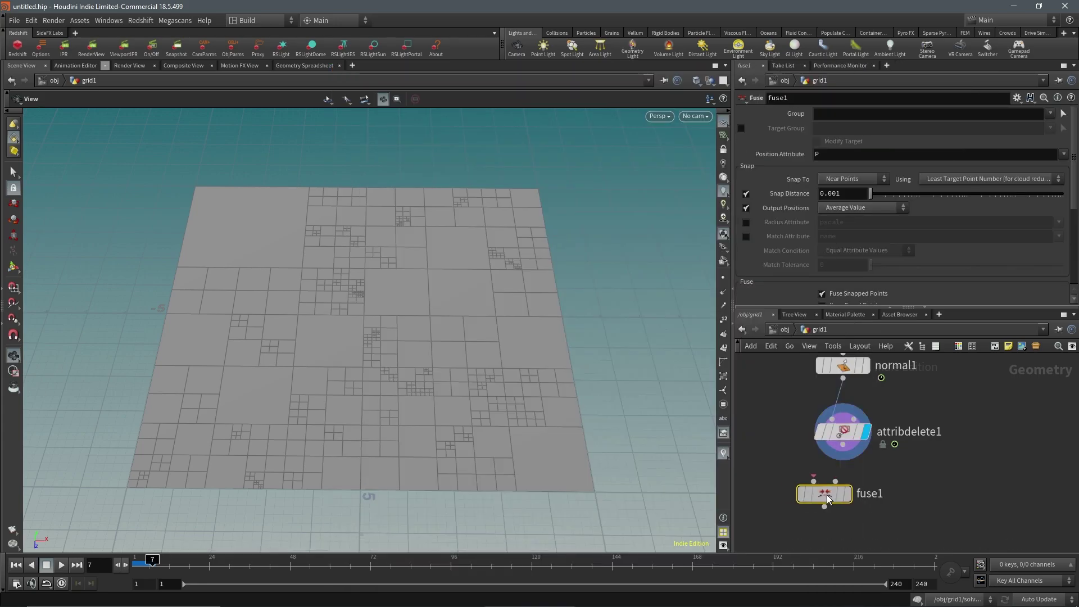
left_click(838, 496)
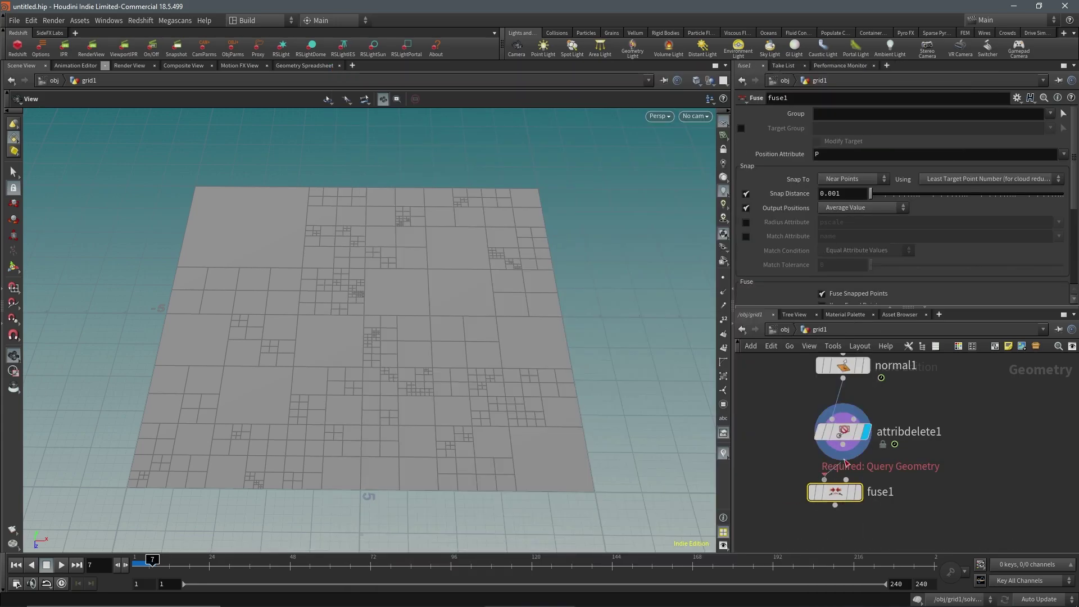
Step: Compare the point counts in the node information of fuse1 and attribdelete1, and align fuse1 beneath attribdelete1
middle_click(839, 496)
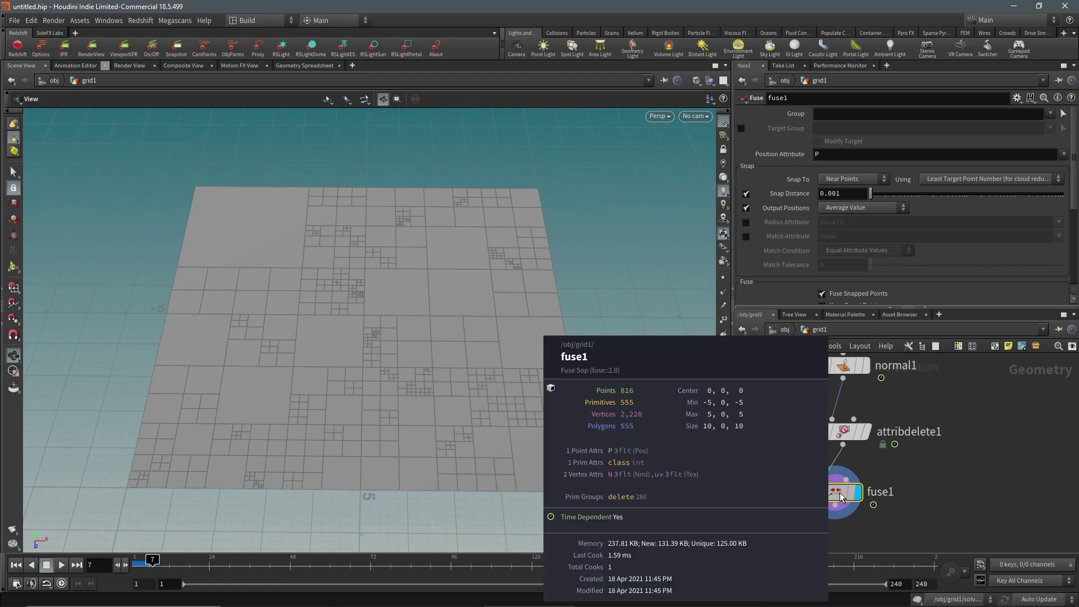
middle_click(843, 435)
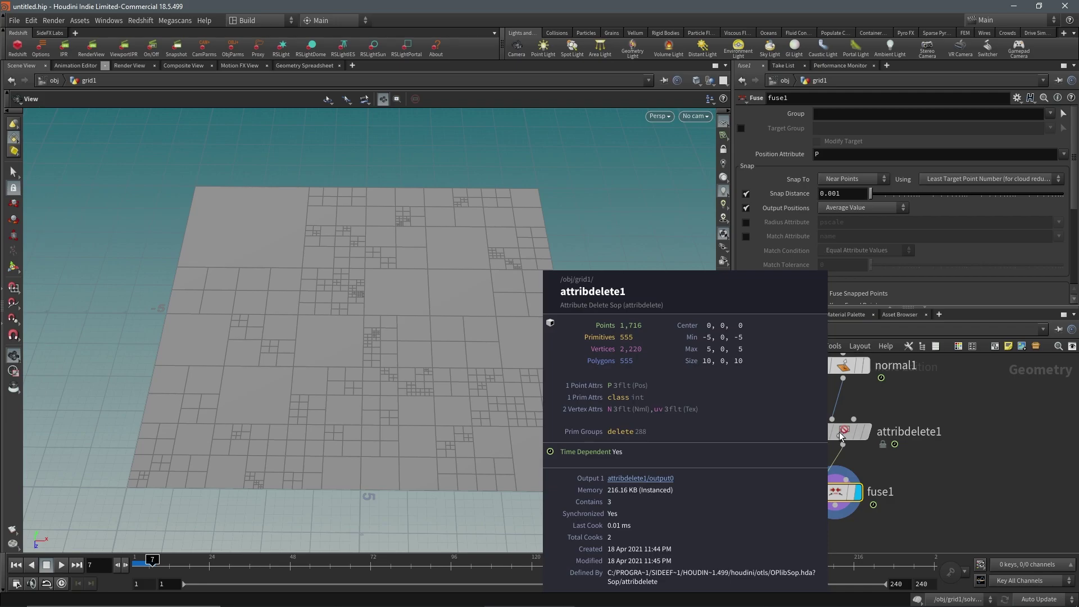
scroll(508, 500, "up", 5)
scroll(506, 463, "down", 4)
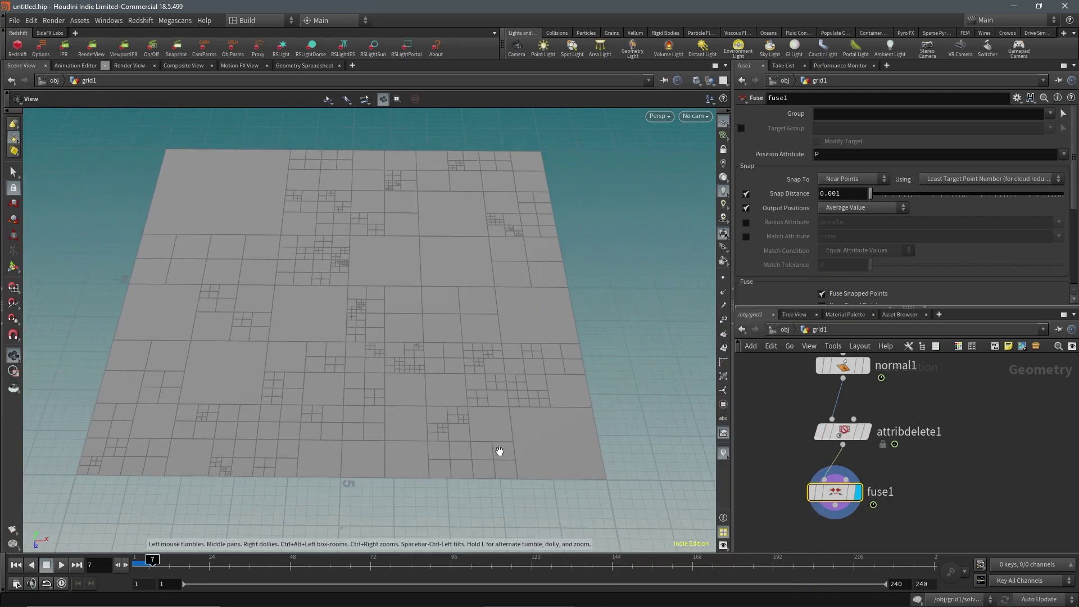
left_click_drag(837, 492, 845, 495)
middle_click(848, 498)
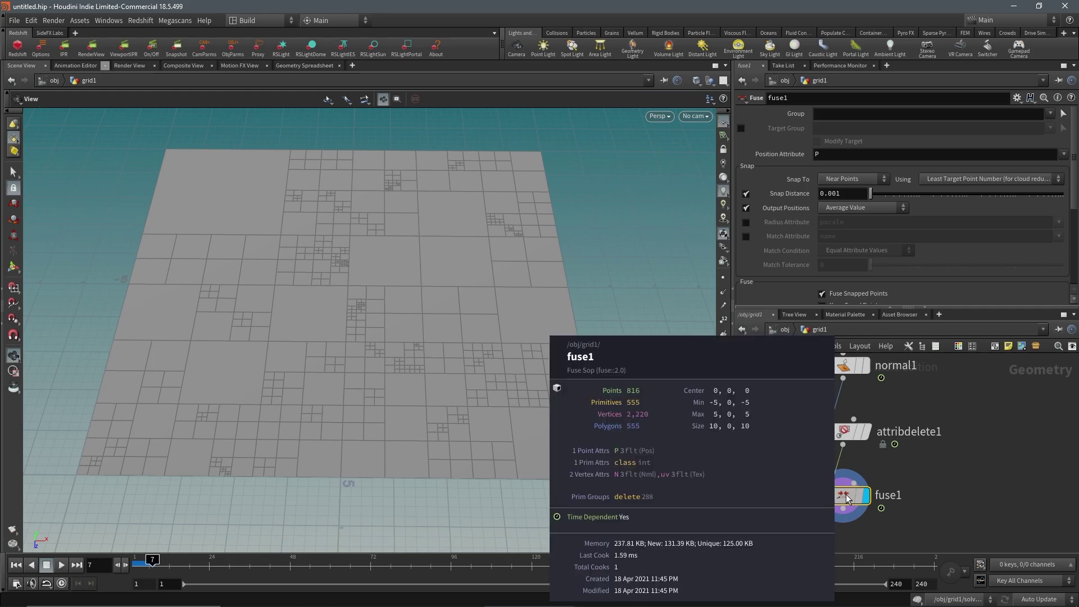
left_click_drag(567, 433, 510, 330)
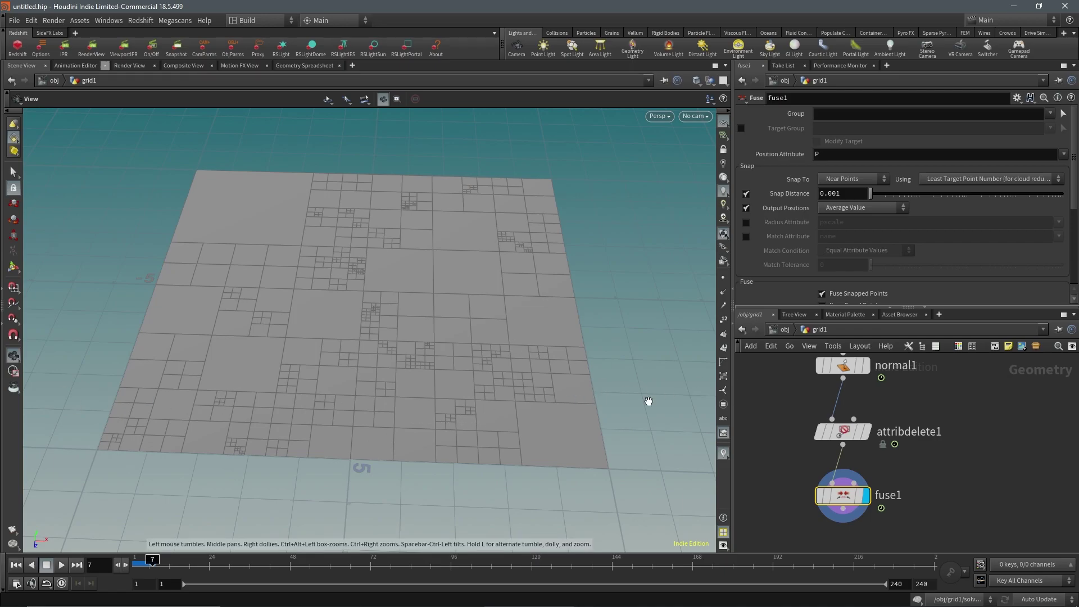
Step: Add a Smooth node below fuse1, connected to its output, and display its result
key("Tab")
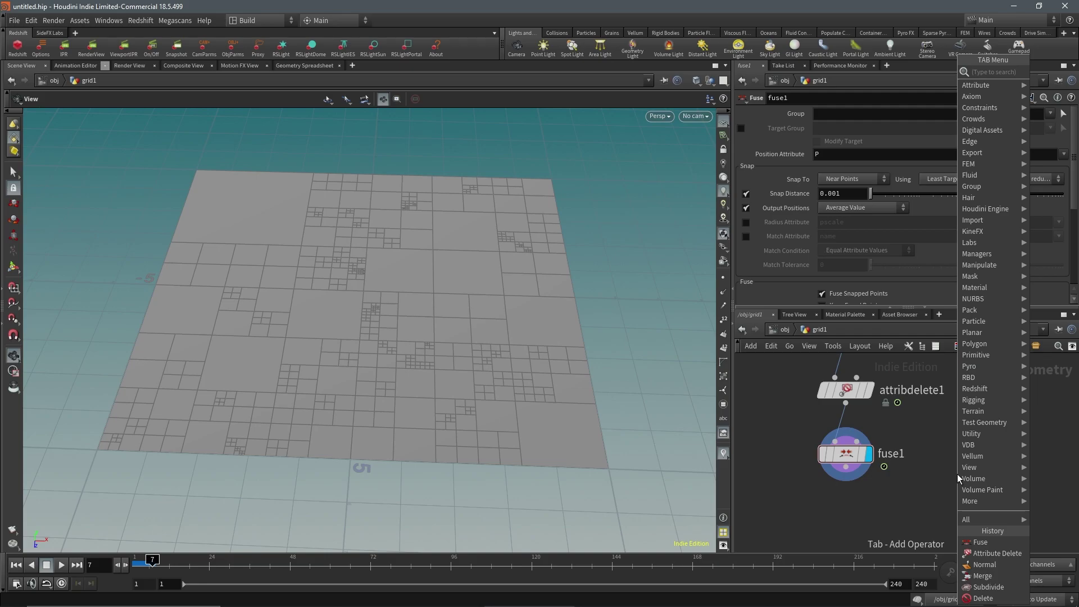
type("smooth")
key("Return")
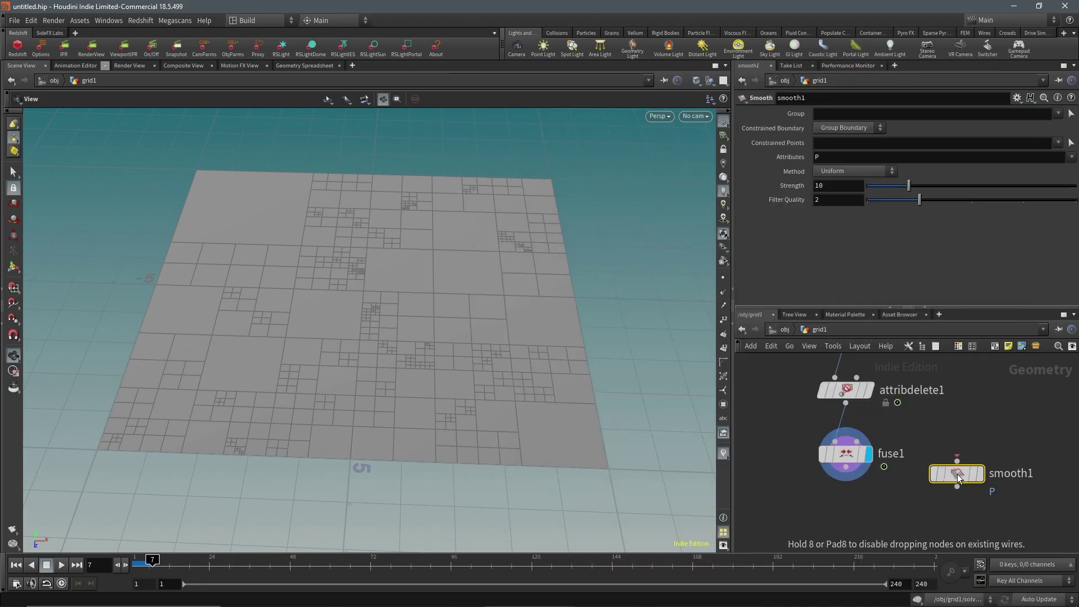
left_click_drag(956, 473, 860, 517)
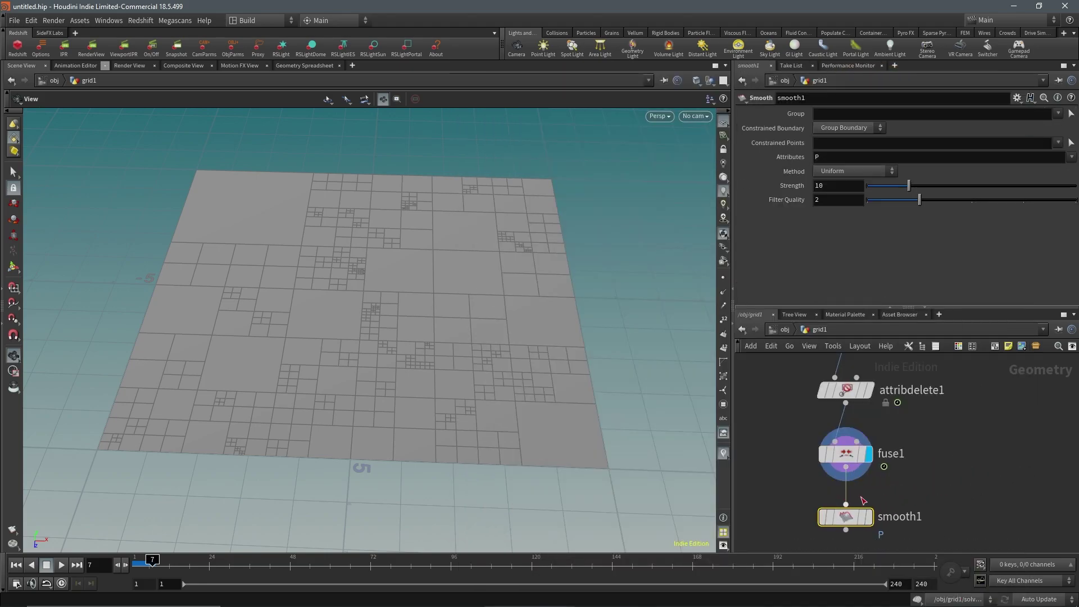
left_click(868, 517)
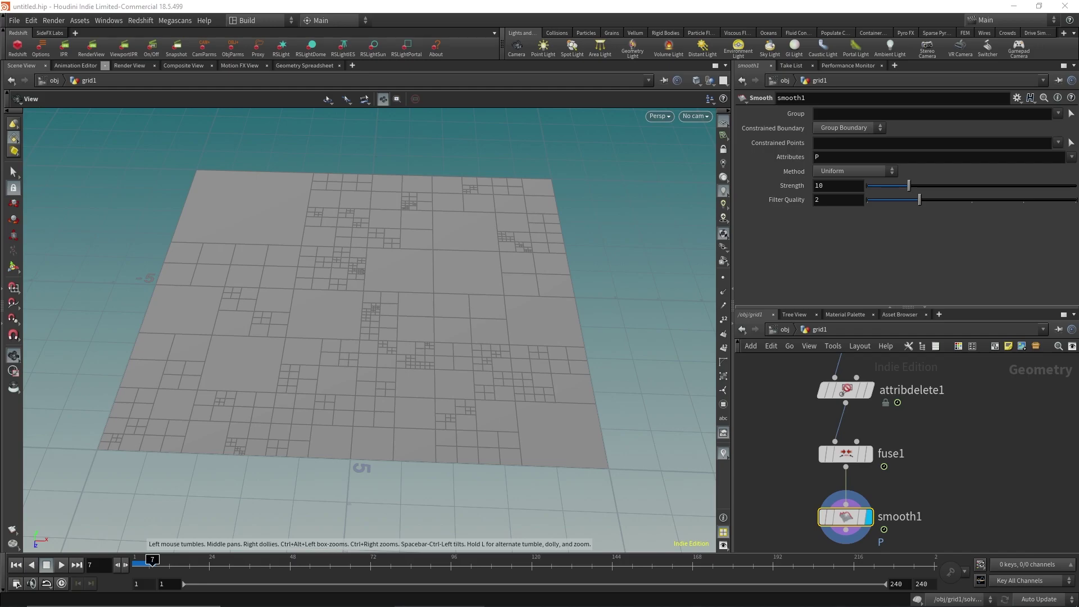
Step: Set smooth1's constrained boundary to None and show the smoothed grid in wireframe
left_click(861, 128)
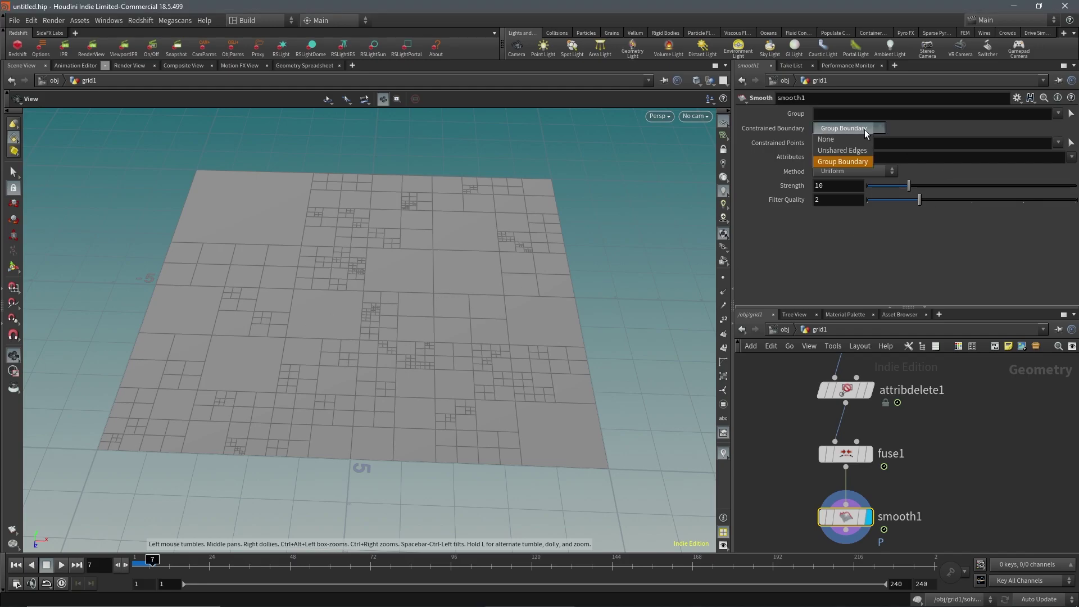
left_click(834, 137)
left_click_drag(496, 364, 455, 339)
right_click_drag(455, 339, 406, 406)
left_click_drag(406, 405, 356, 354)
middle_click_drag(356, 354, 343, 439)
right_click_drag(343, 439, 343, 429)
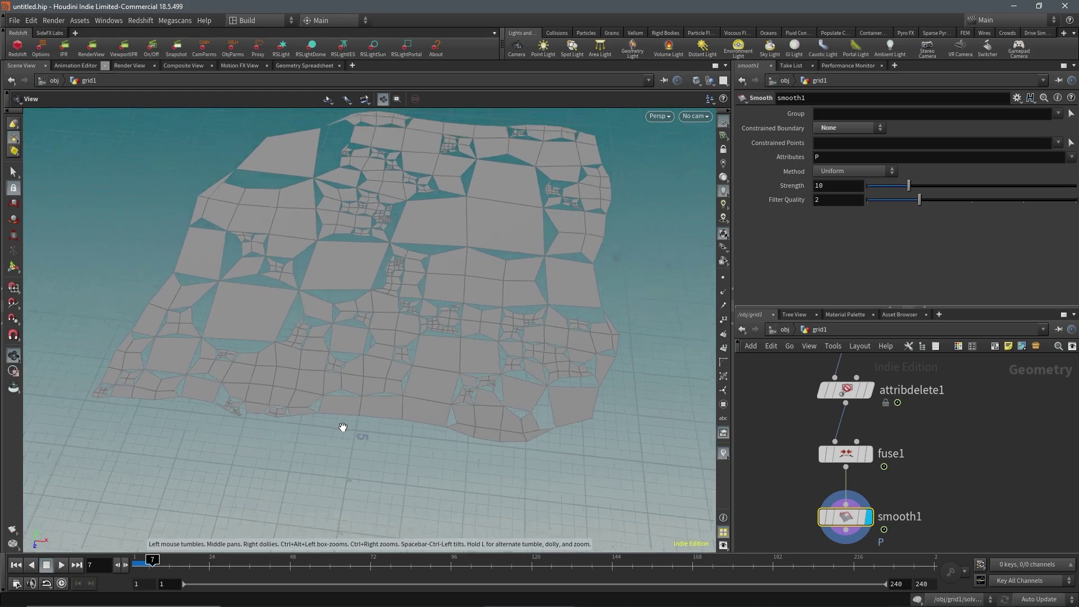
left_click_drag(342, 429, 369, 436)
key("shift+w")
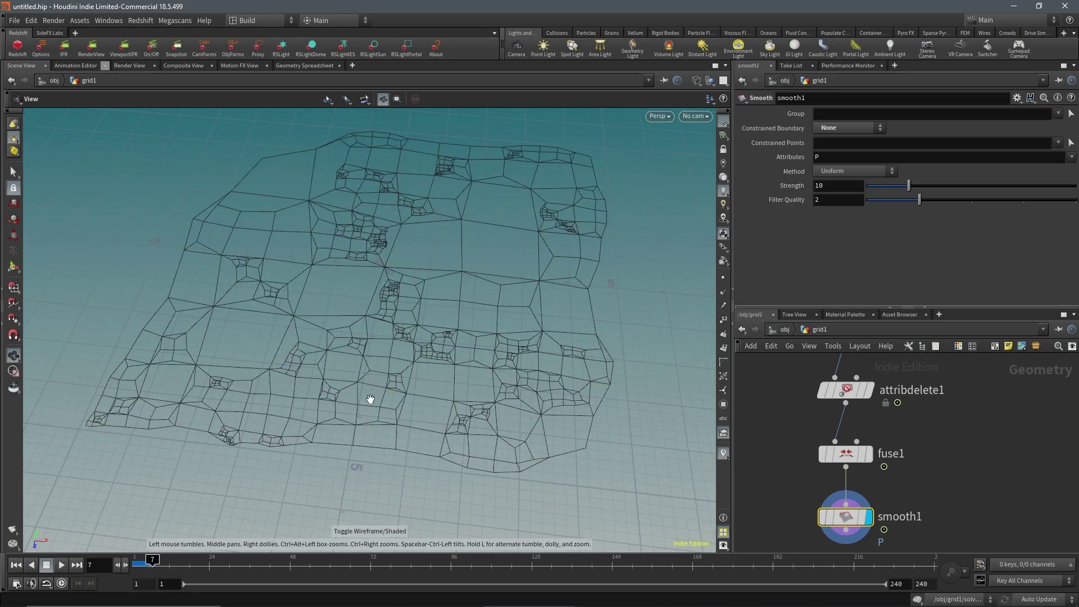
mouse_move(467, 366)
left_mouse_down()
mouse_move(458, 405)
mouse_move(345, 344)
mouse_move(108, 316)
mouse_move(67, 416)
mouse_move(64, 523)
mouse_move(405, 507)
mouse_move(416, 354)
mouse_move(449, 354)
left_mouse_up()
Step: Add a Convert Line node below smooth1, connected to its output, and display the resulting lines
scroll(946, 489, "down", 4)
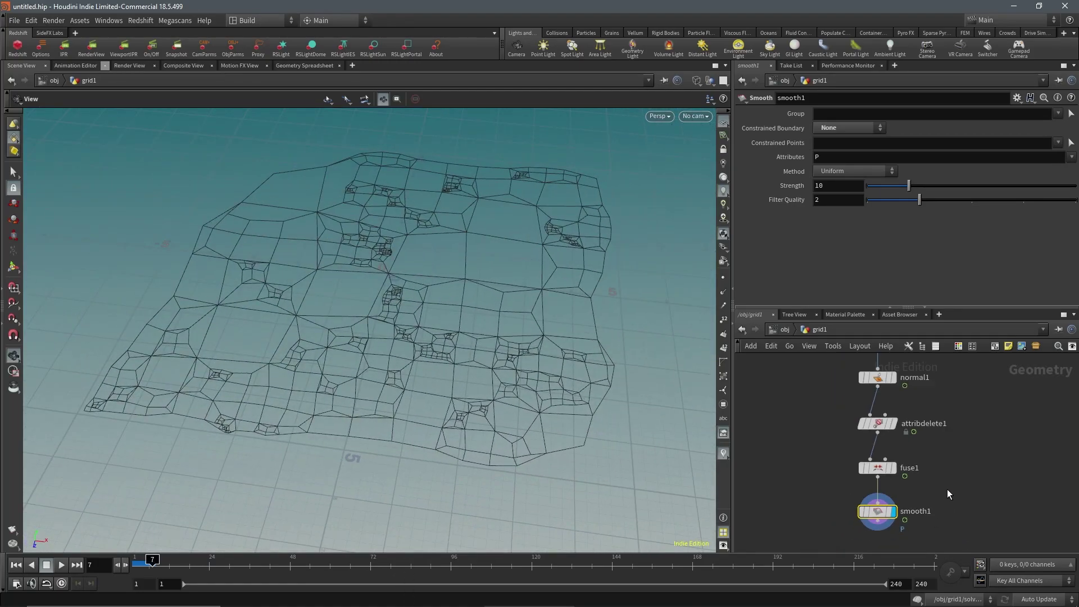
middle_click_drag(931, 490, 930, 467)
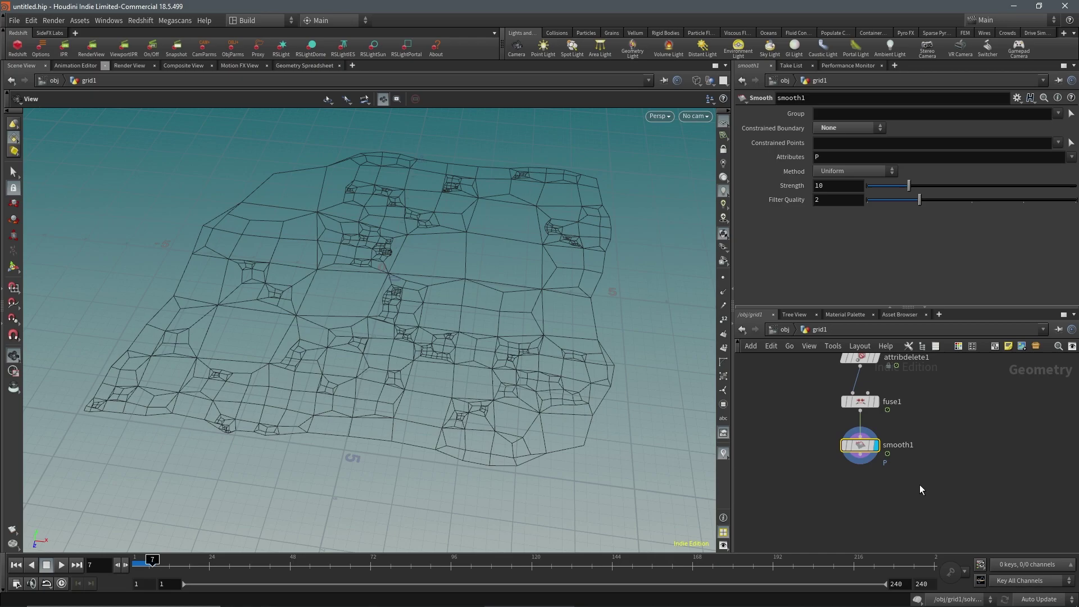
left_click(903, 496)
key("Tab")
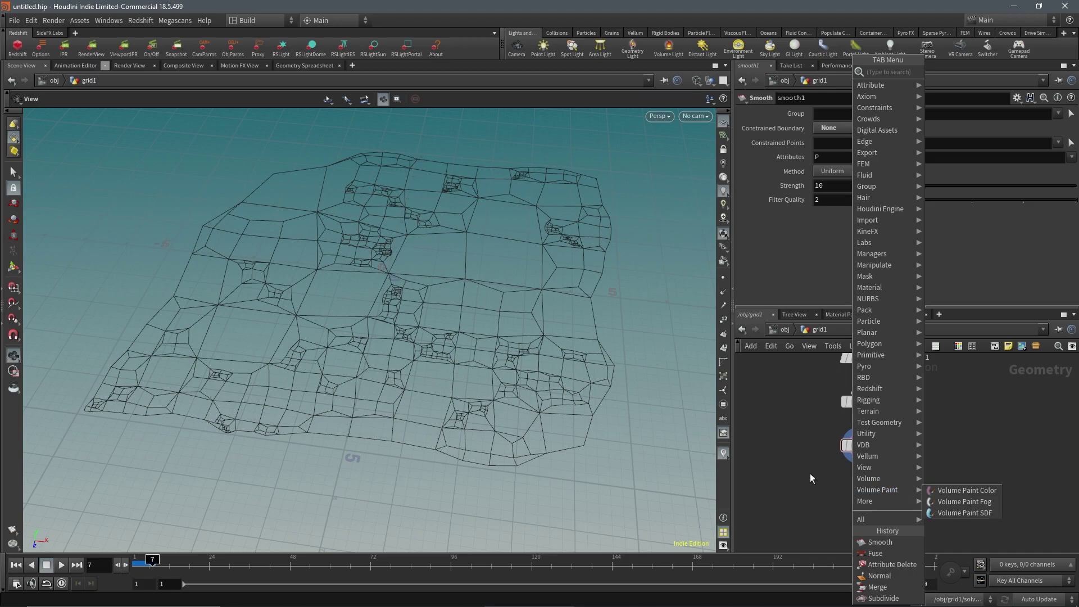
type("conver")
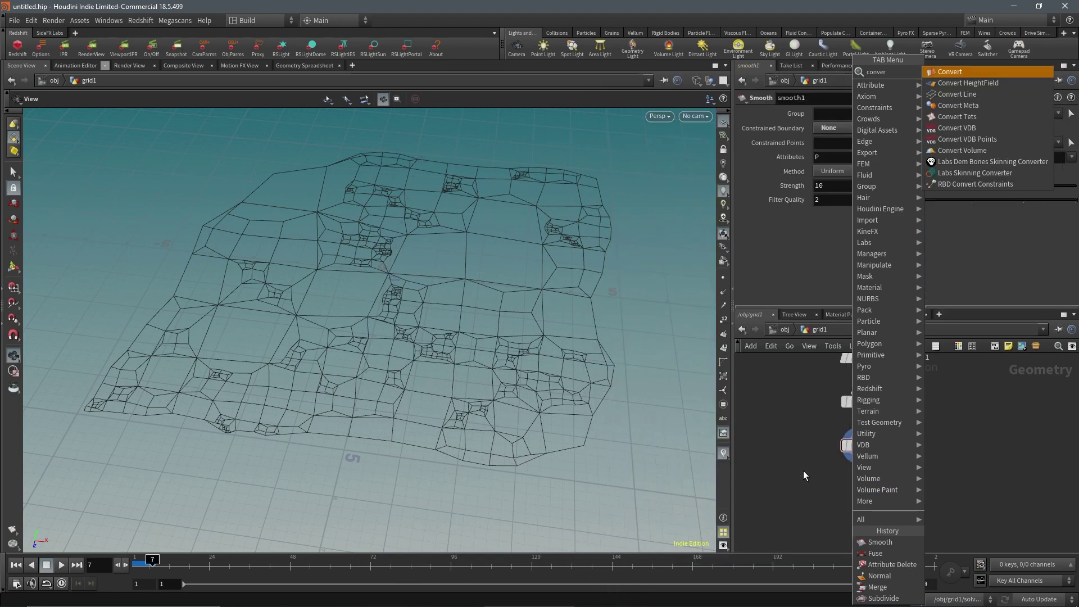
key("Down")
key("Down")
key("Return")
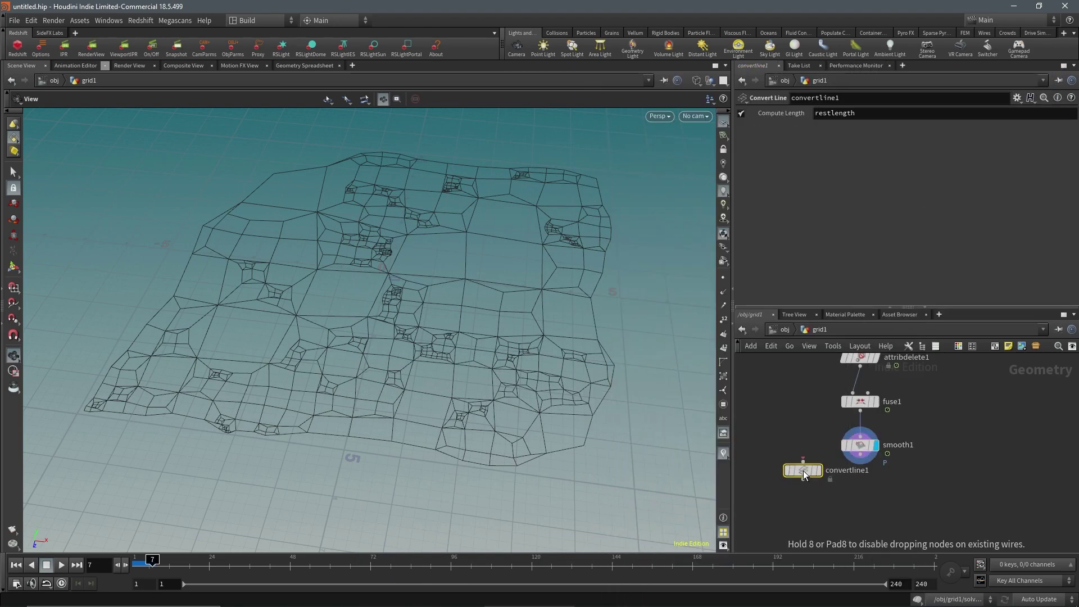
left_click(820, 483)
left_click_drag(820, 483, 862, 498)
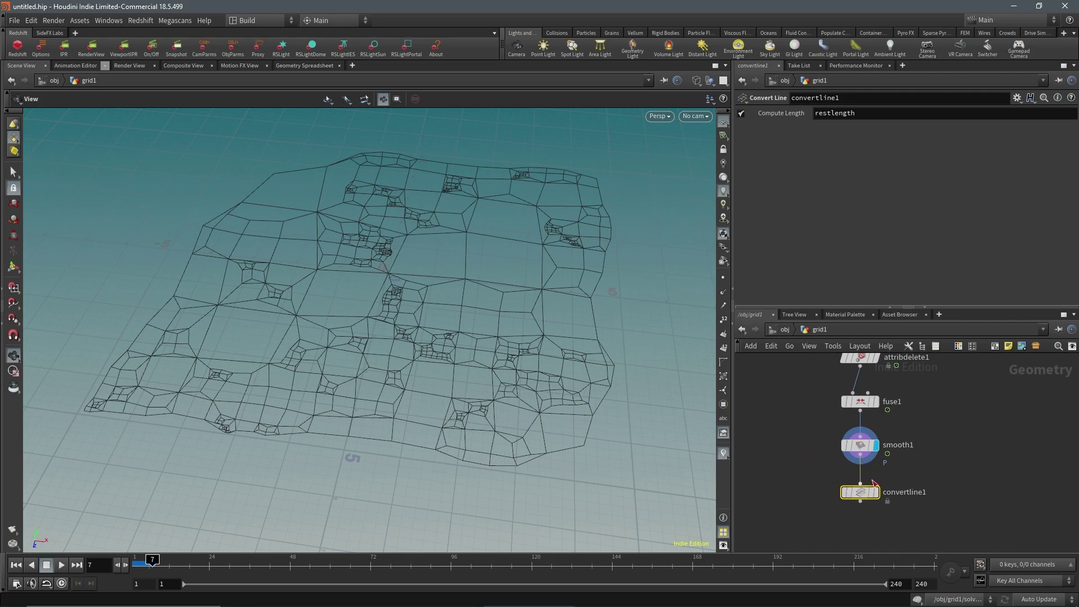
left_click(875, 493)
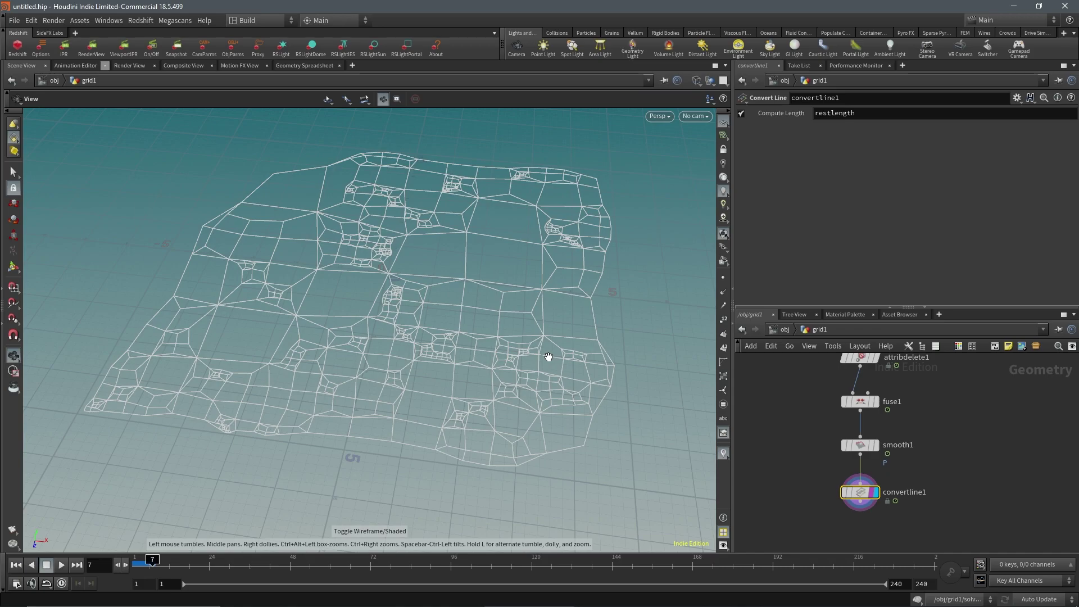
right_click_drag(539, 356, 492, 452)
scroll(493, 446, "down", 6)
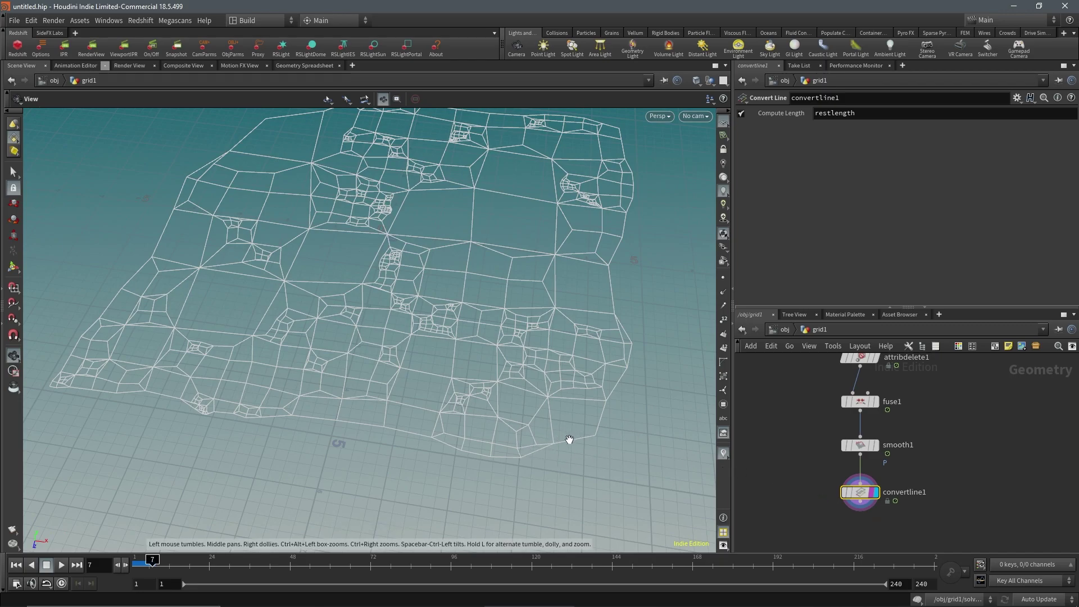
Step: Add and display a second Fuse node connected below convertline1, with its snap distance set to 0.101
scroll(882, 473, "down", 2)
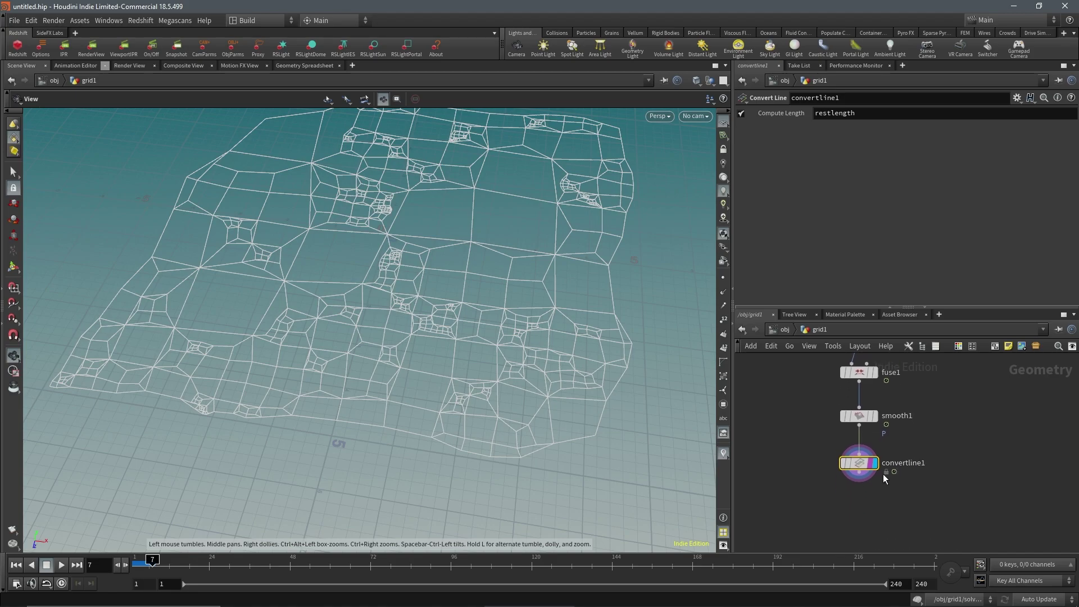
key("Tab")
type("fuse")
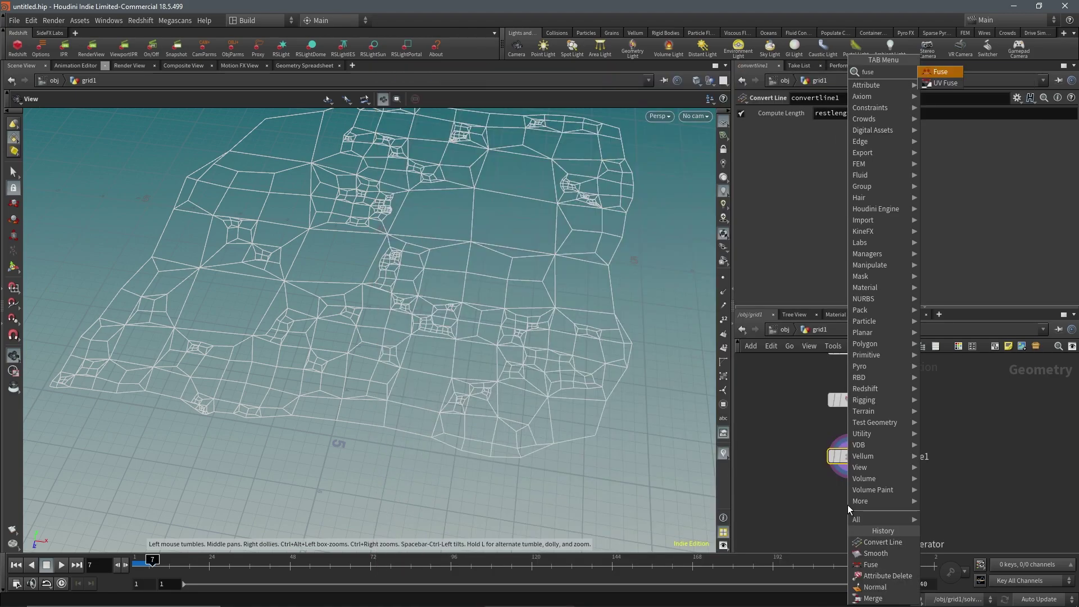
key("Return")
left_click(847, 504)
left_click(849, 510)
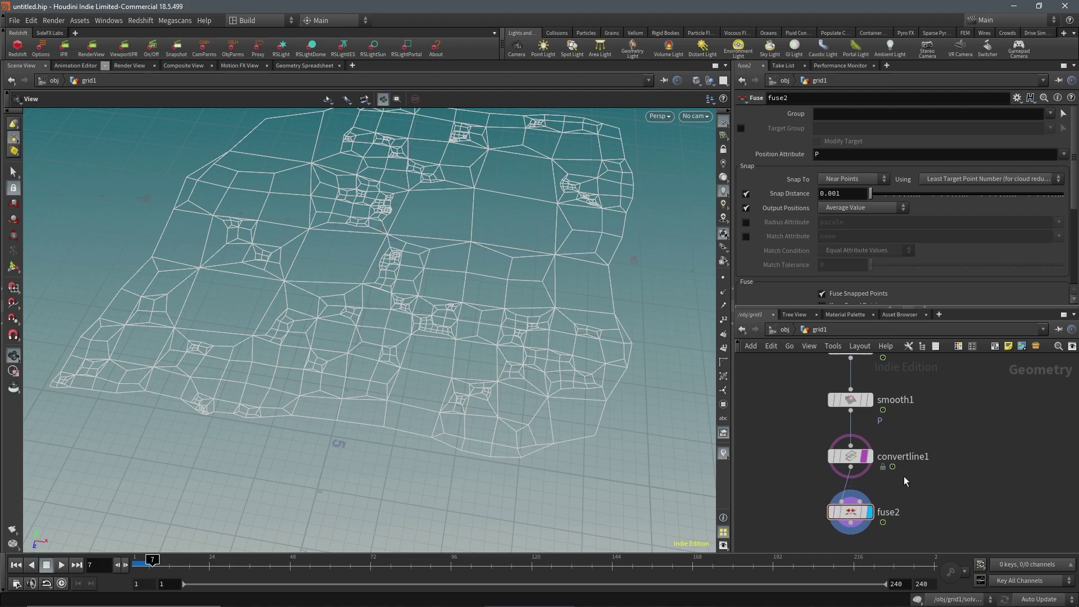
left_click(866, 513)
middle_click_drag(857, 190, 872, 197)
left_click_drag(551, 354, 500, 340)
Step: Add a File Cache node below fuse2, ready to store the fused line network
middle_click_drag(881, 546, 870, 505)
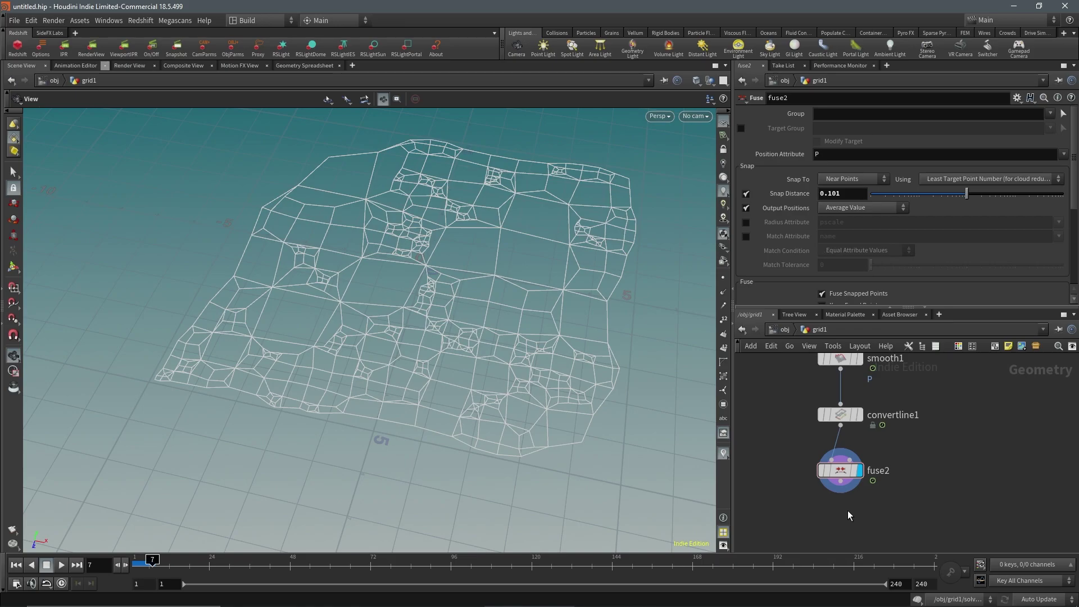
key("Tab")
type("file c")
key("Return")
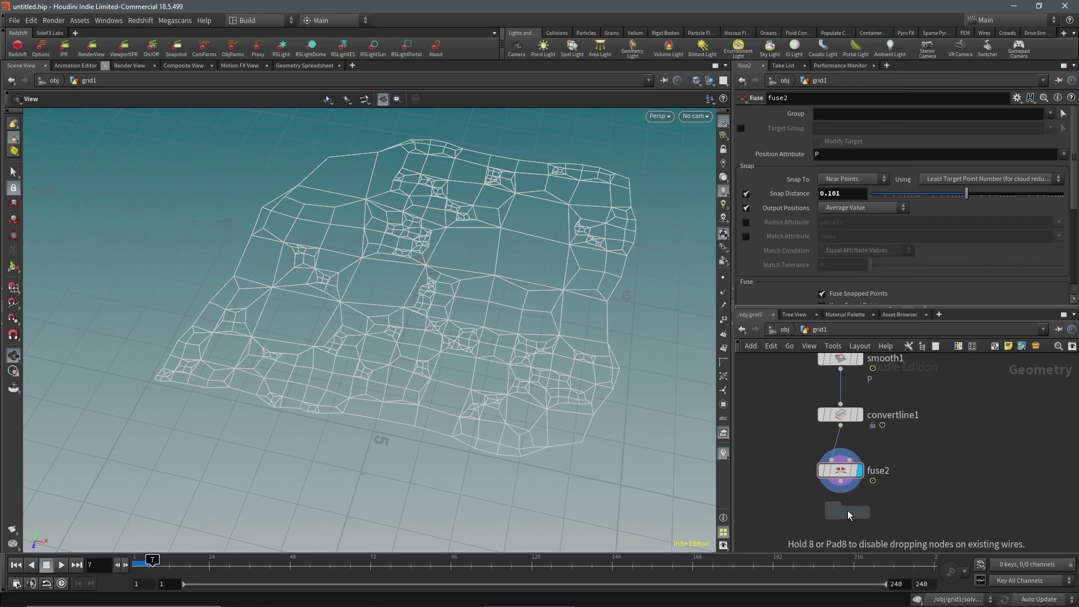
left_click(847, 510)
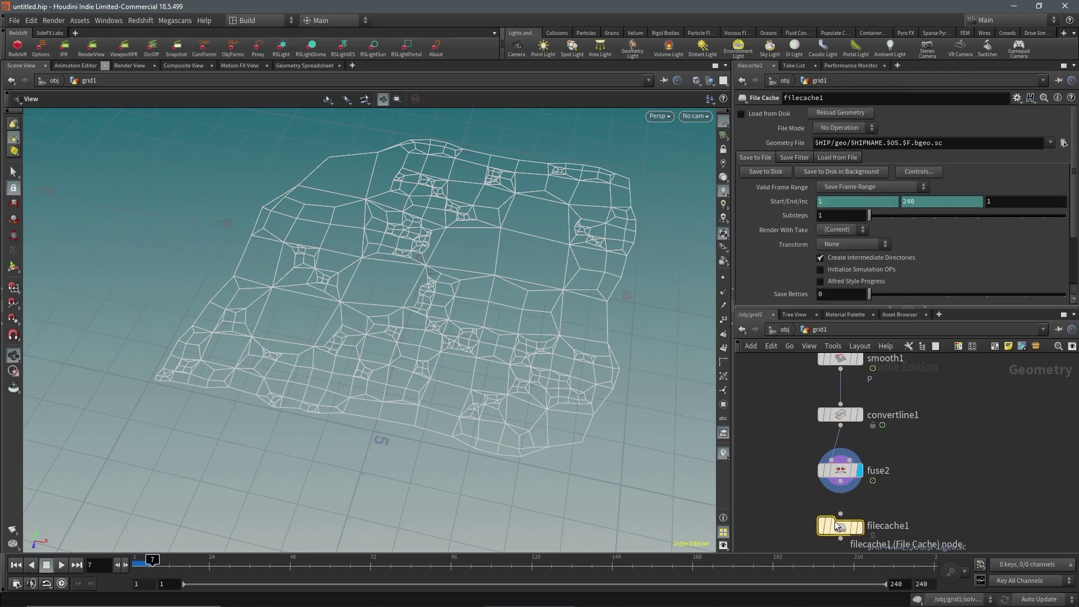
Step: Configure filecache1 to save only the current frame to $HIP/geo/$HIPNAME.$OS.bgeo.sc
left_click_drag(527, 321, 373, 342)
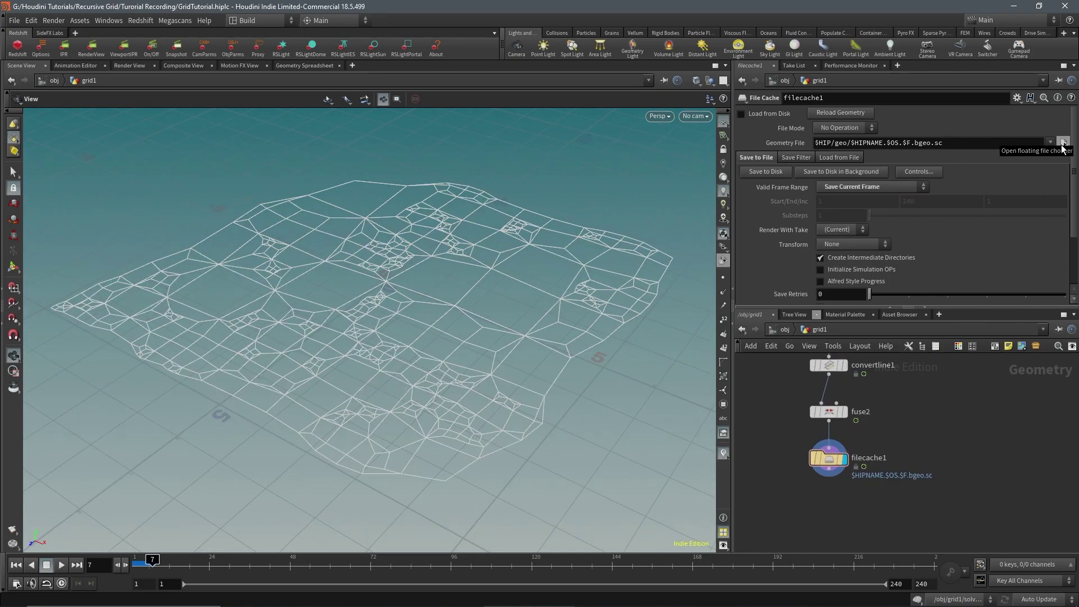
left_click(908, 145)
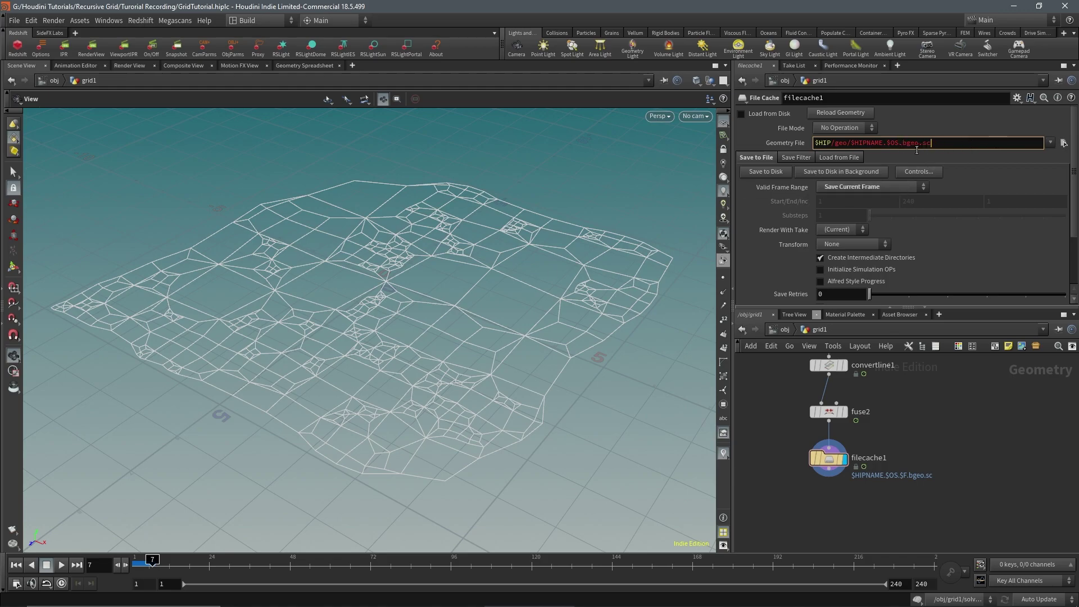
key("Return")
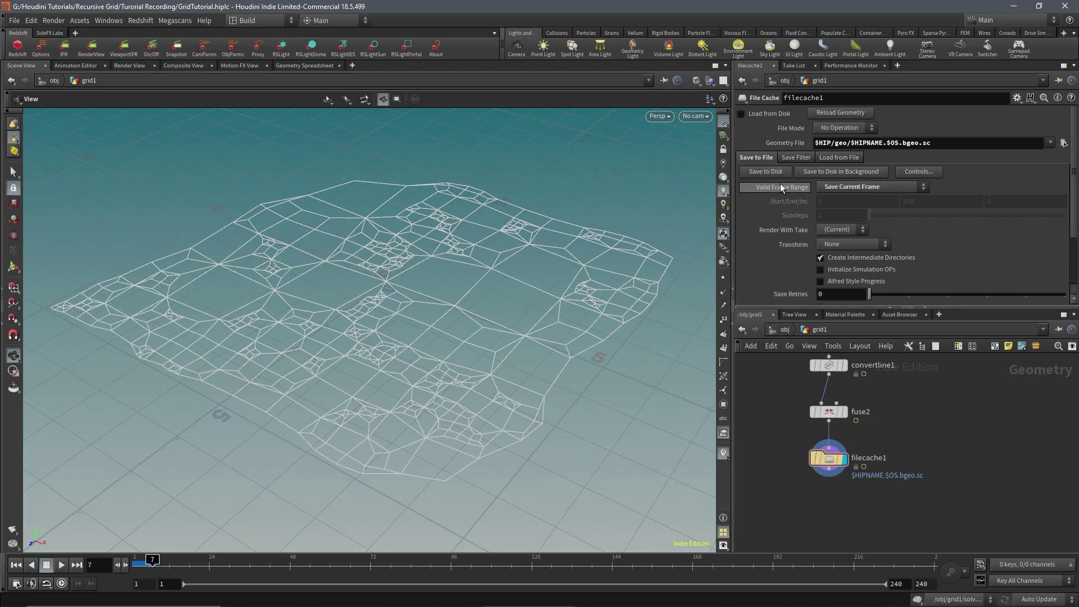
Step: Set filecache1 to load from disk, disconnect it from fuse2, and return the timeline to frame 1
left_click(741, 114)
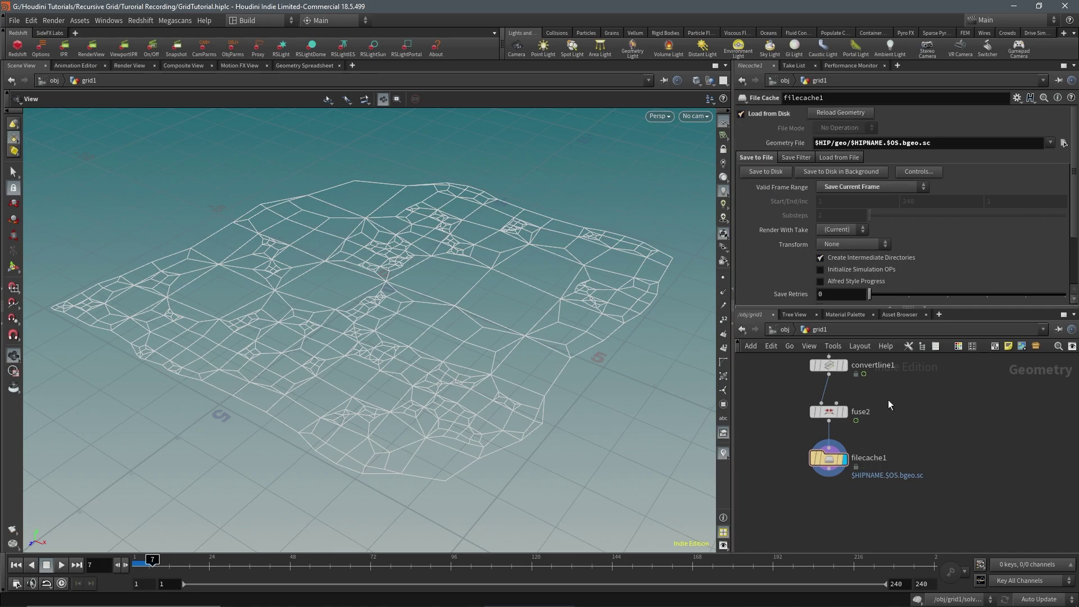
mouse_move(801, 444)
left_mouse_down()
mouse_move(940, 457)
mouse_move(786, 457)
left_mouse_up()
mouse_move(160, 573)
left_mouse_down()
mouse_move(596, 564)
mouse_move(344, 518)
mouse_move(564, 530)
mouse_move(132, 546)
mouse_move(1029, 524)
mouse_move(105, 568)
mouse_move(144, 570)
left_mouse_up()
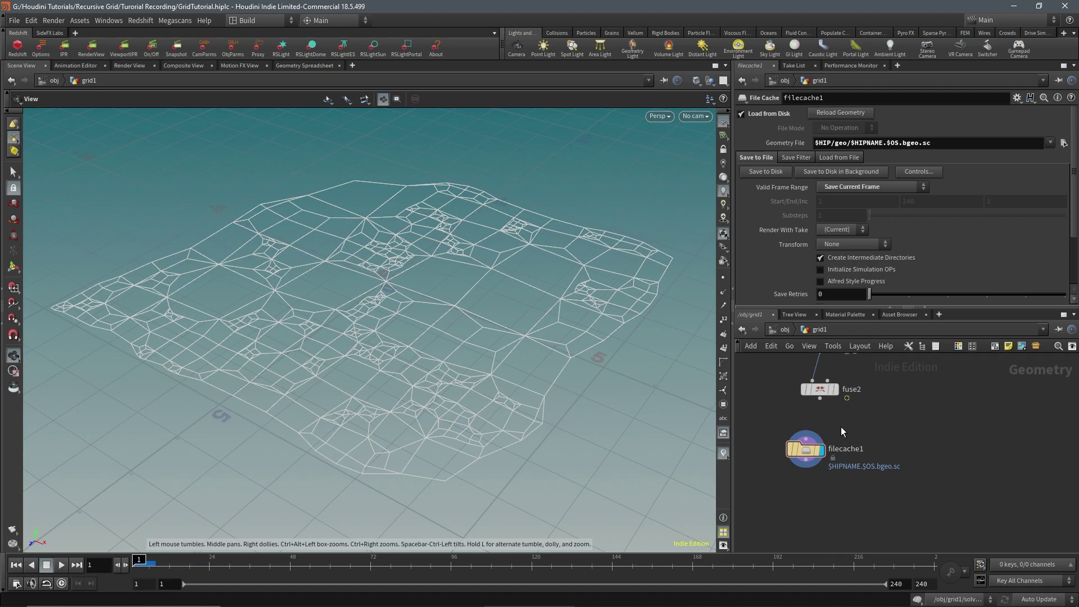
Step: Review the node chain above the file cache and realign filecache1 directly below fuse2
middle_click_drag(849, 371, 852, 488)
mouse_move(913, 429)
middle_mouse_down()
mouse_move(913, 519)
mouse_move(926, 423)
middle_mouse_up()
scroll(783, 384, "down", 4)
scroll(517, 425, "up", 1)
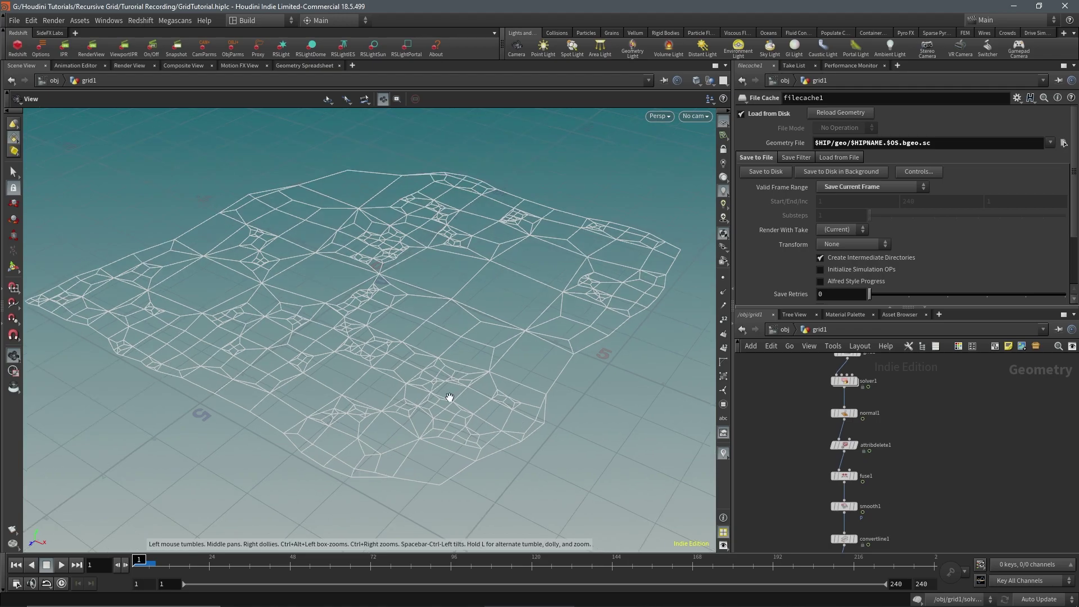
scroll(441, 393, "down", 4)
middle_click_drag(983, 498, 988, 418)
scroll(902, 494, "up", 4)
middle_click_drag(897, 507, 907, 460)
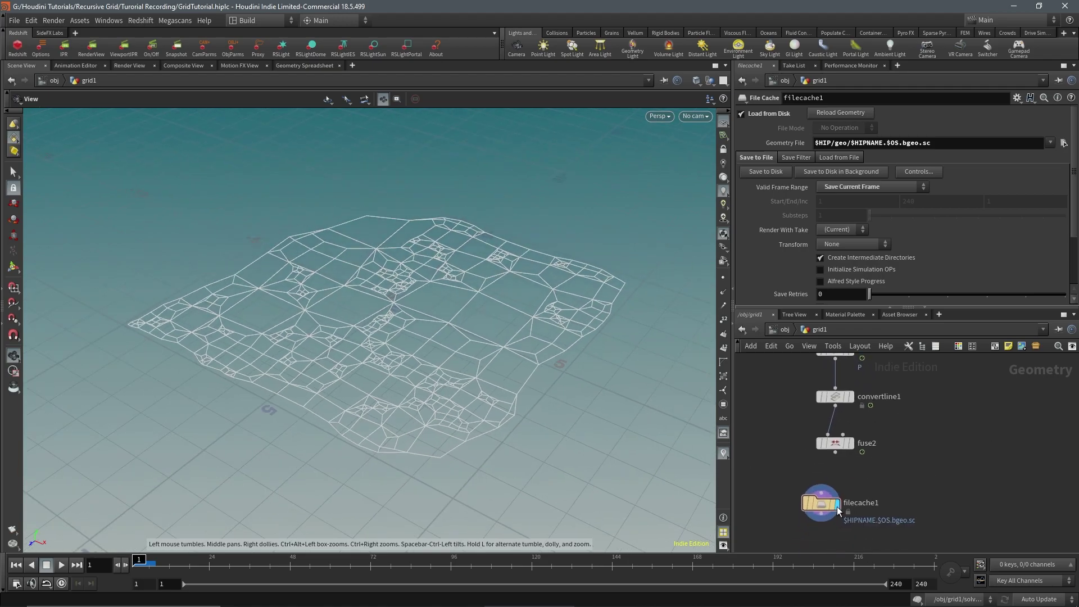
left_click_drag(825, 505, 838, 497)
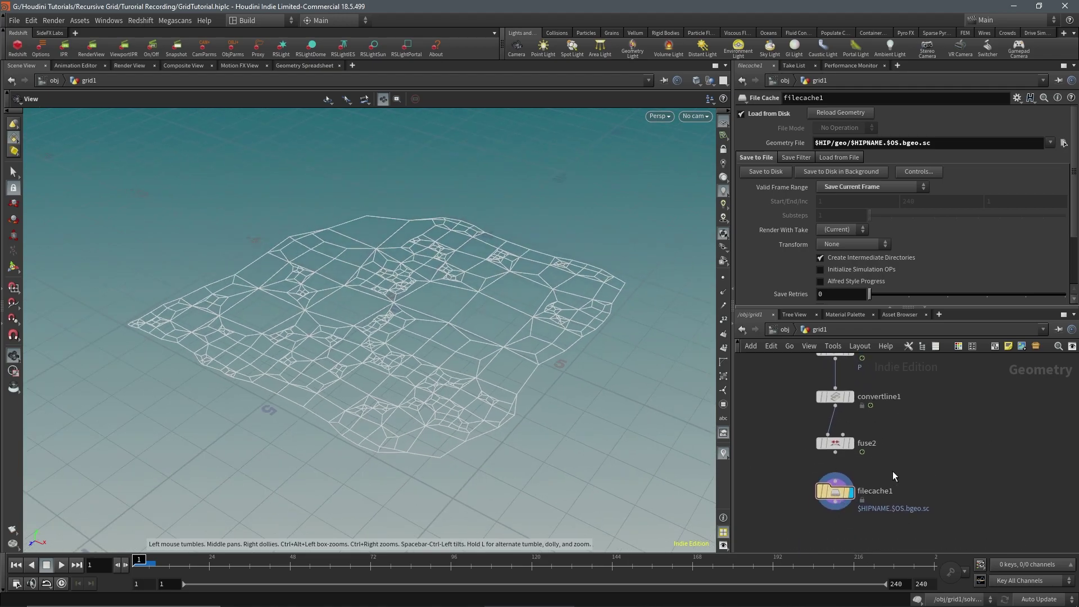
middle_click_drag(892, 471, 902, 419)
middle_click_drag(888, 491, 886, 475)
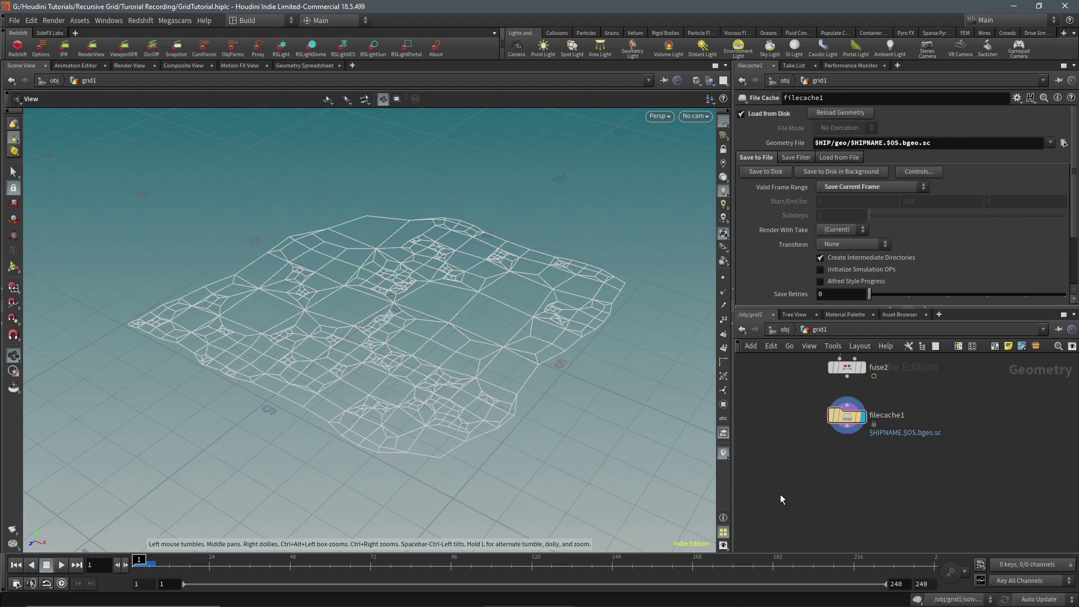
Step: Add a Vellum Configure Hair node below filecache1, connect it to the cache output, and display it
key("Tab")
type("vve")
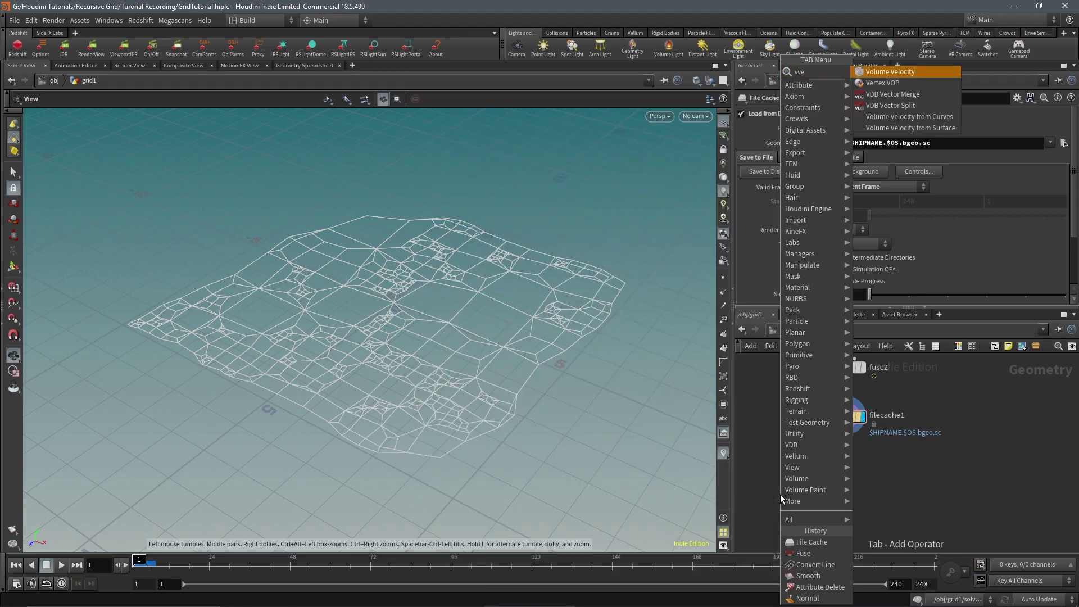
key("BackSpace")
key("BackSpace")
type("ellum confi")
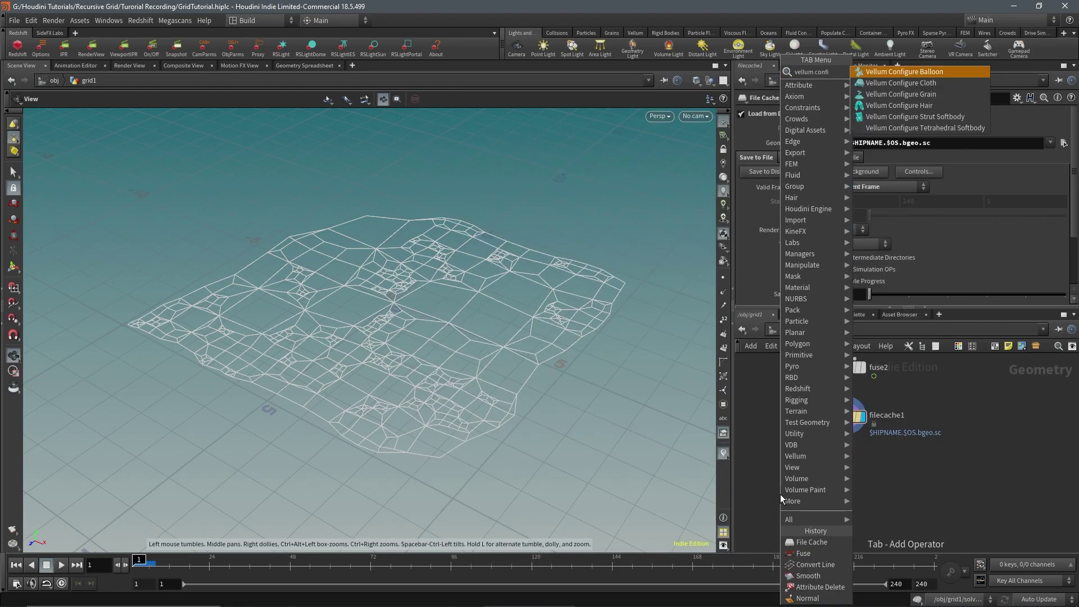
key("Down")
key("Down")
key("Down")
key("Return")
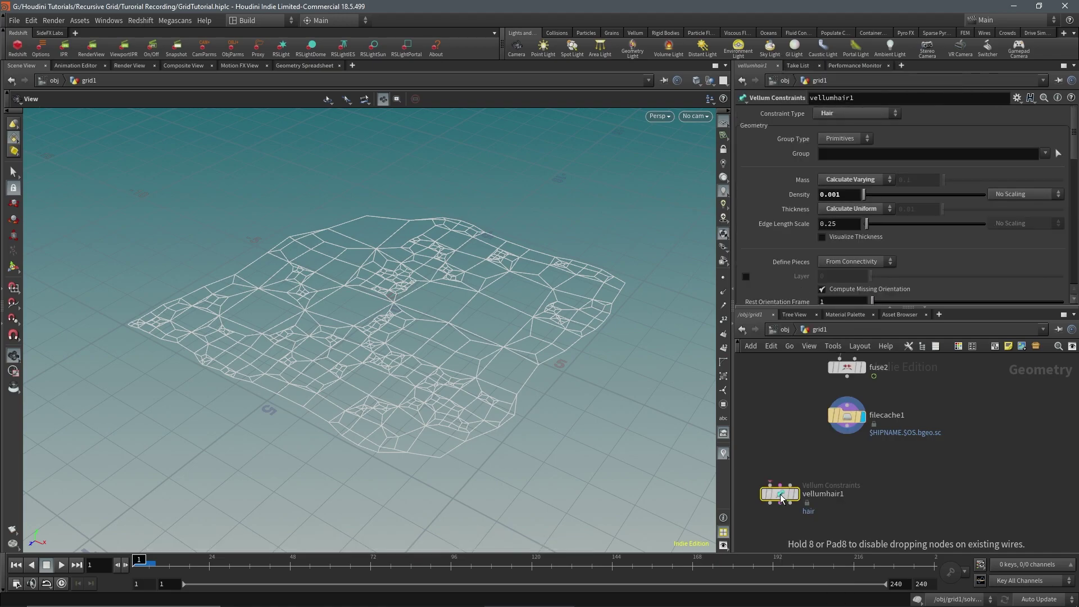
left_click(849, 466)
left_click(837, 453)
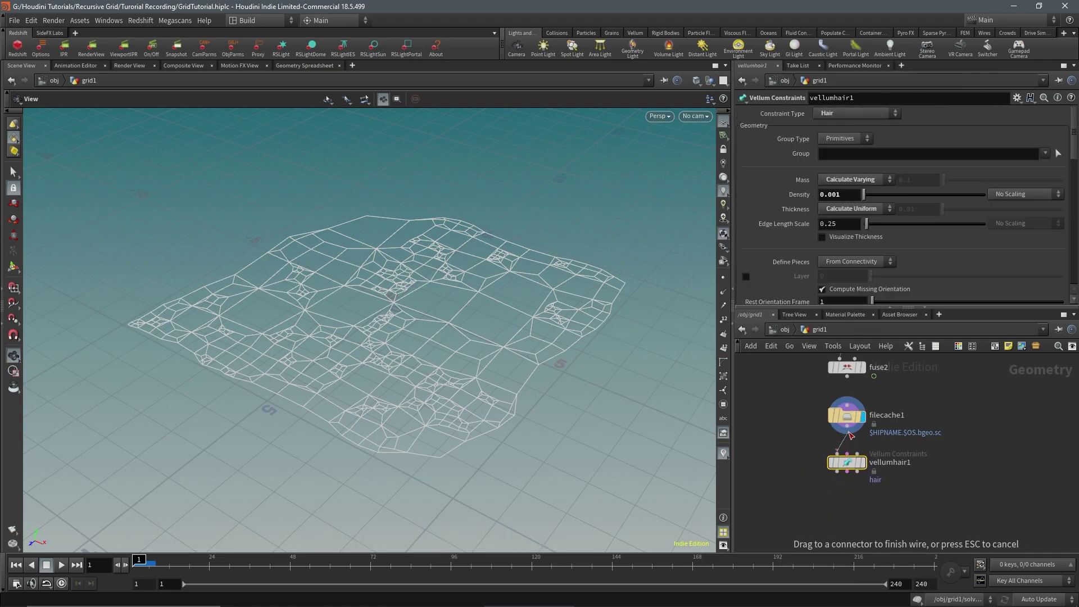
left_click(849, 435)
middle_click_drag(907, 501, 876, 467)
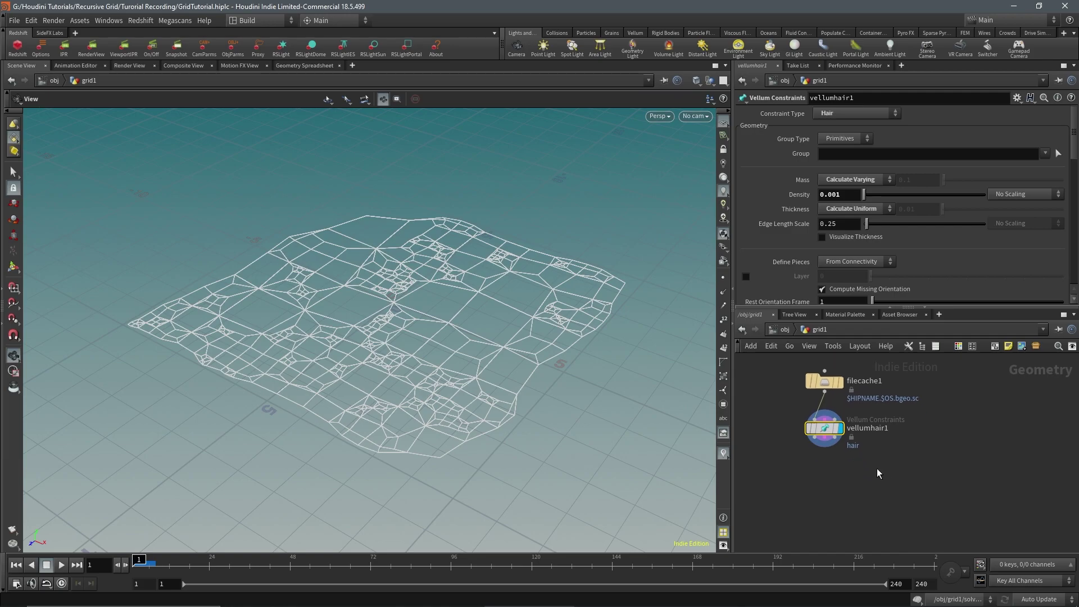
Step: Add a Vellum Solver node below vellumhair1, leaving space for another node between them
key("Tab")
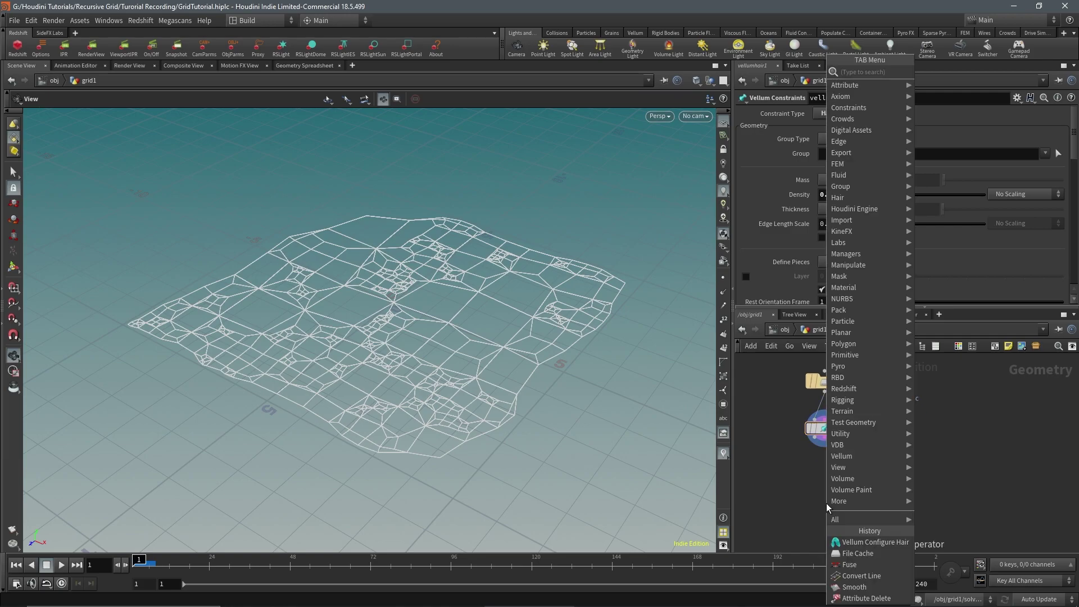
type("vellum sol")
key("Return")
left_click(826, 503)
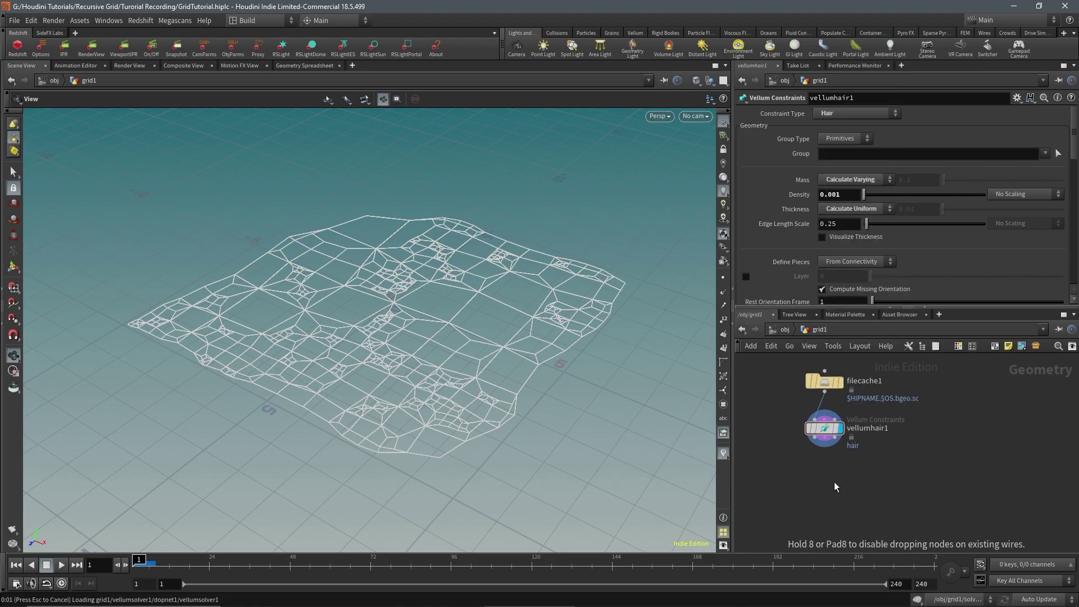
Step: Insert a Vellum Constraints node between vellumhair1 and vellumsolver1, wire all three streams through the chain, and display it
key("Tab")
type("vellum con")
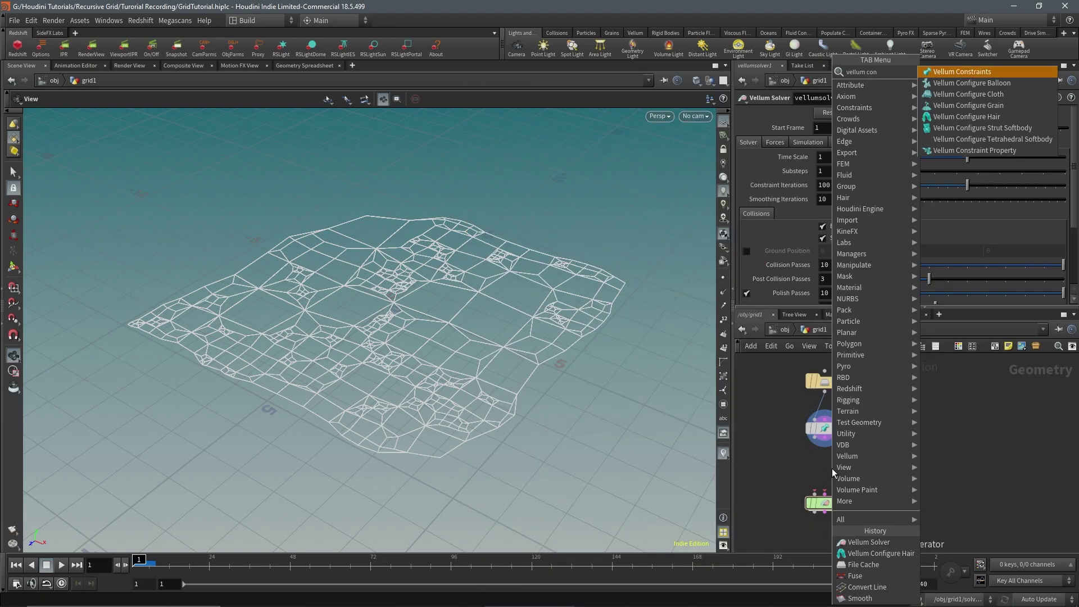
key("Return")
left_click(832, 469)
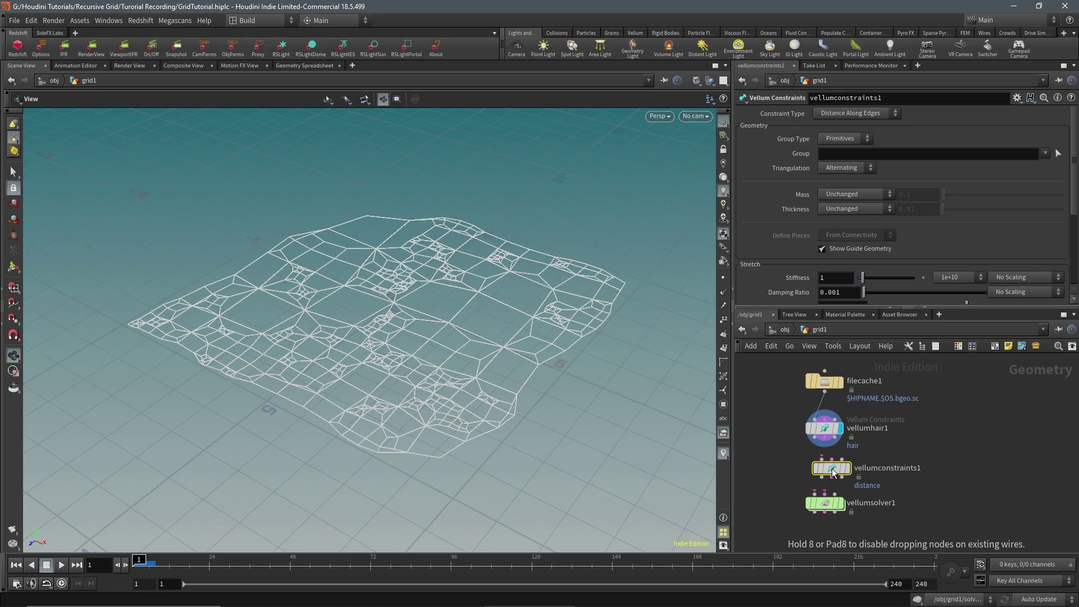
scroll(832, 468, "up", 3)
left_click_drag(806, 423, 817, 455)
mouse_move(822, 424)
left_mouse_down()
mouse_move(827, 434)
mouse_move(837, 423)
left_mouse_up()
left_click_drag(845, 481, 821, 466)
left_click(845, 463)
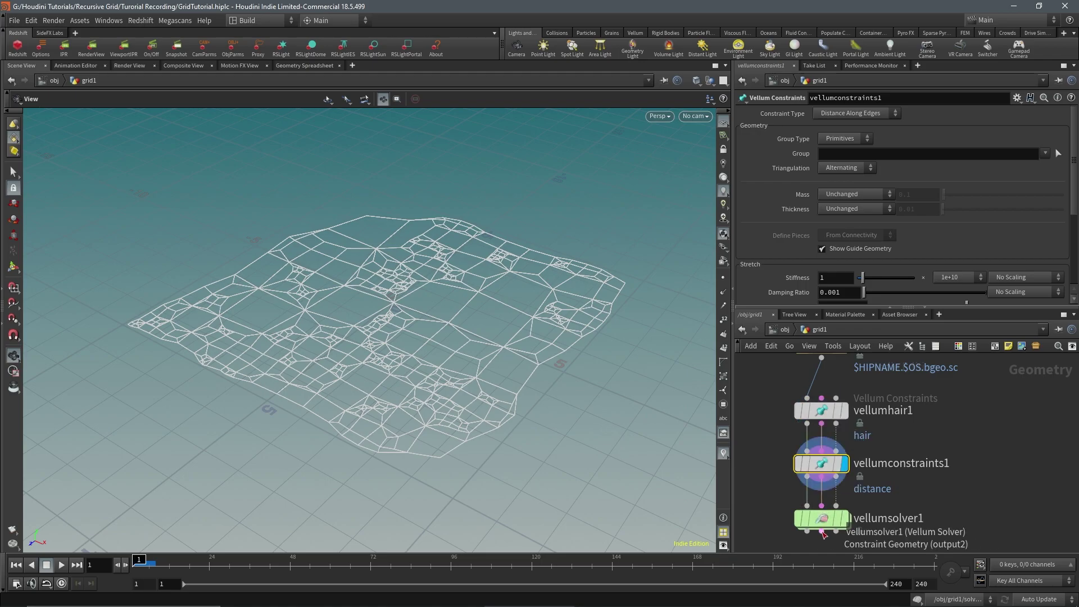
Step: Set the constraint type of vellumconstraints1 to Pin to Target and its group type to Points
left_click(882, 114)
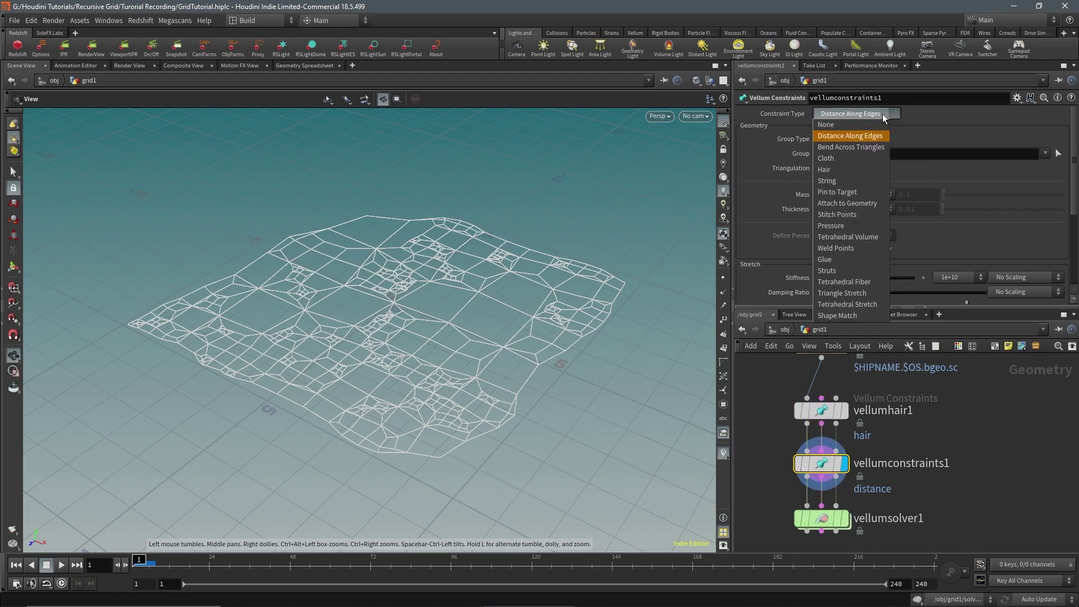
left_click(866, 193)
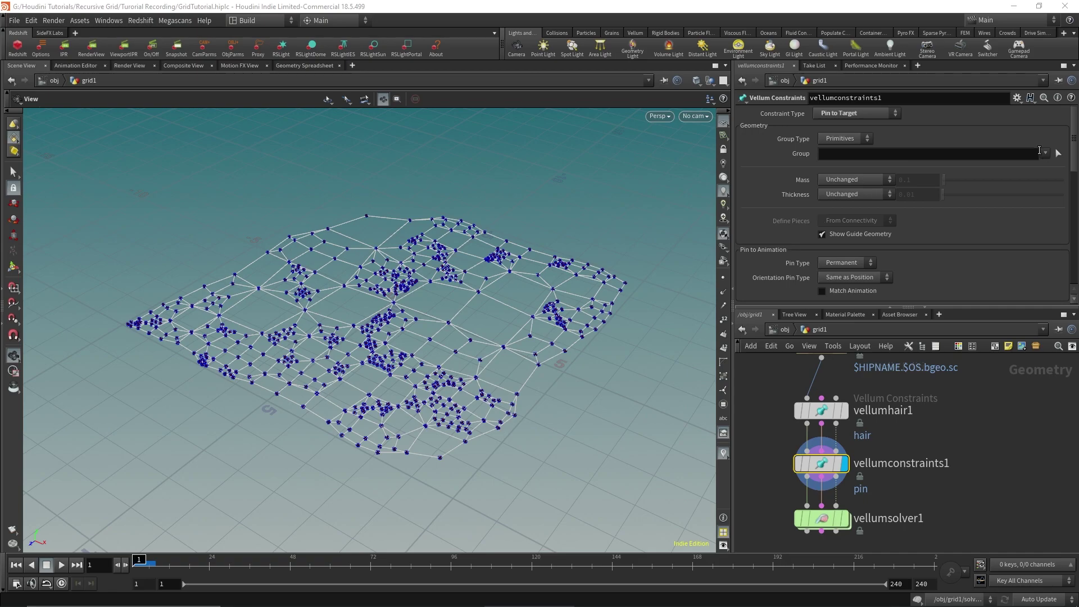
left_click(861, 139)
left_click(844, 159)
Step: Pick points at the grid's corners and near its centre as the pin group of vellumconstraints1
left_click_drag(521, 292, 609, 274)
left_click(1056, 153)
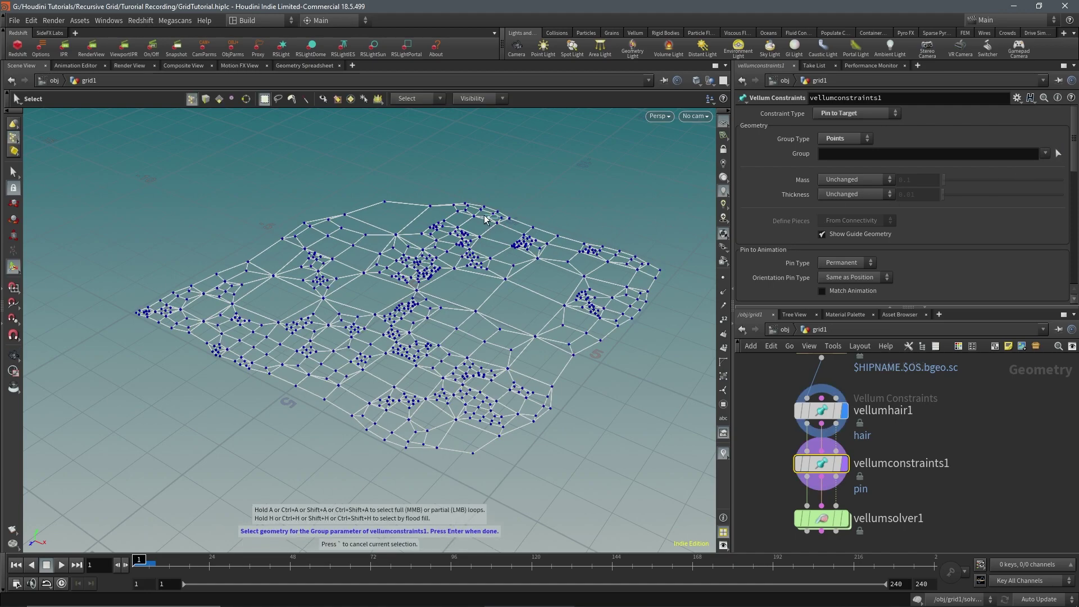
left_click_drag(316, 197, 335, 224, "shift")
left_click_drag(513, 470, 421, 434, "shift")
key("Return")
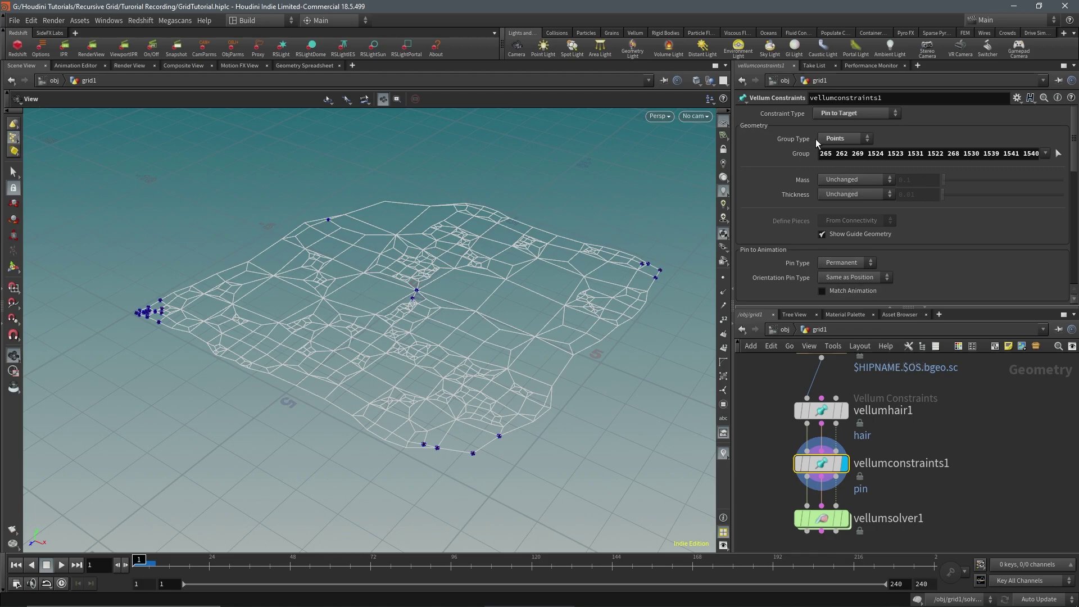
Step: Display vellumsolver1, play the Vellum simulation from frame 1, and stop it at frame 146
mouse_move(848, 518)
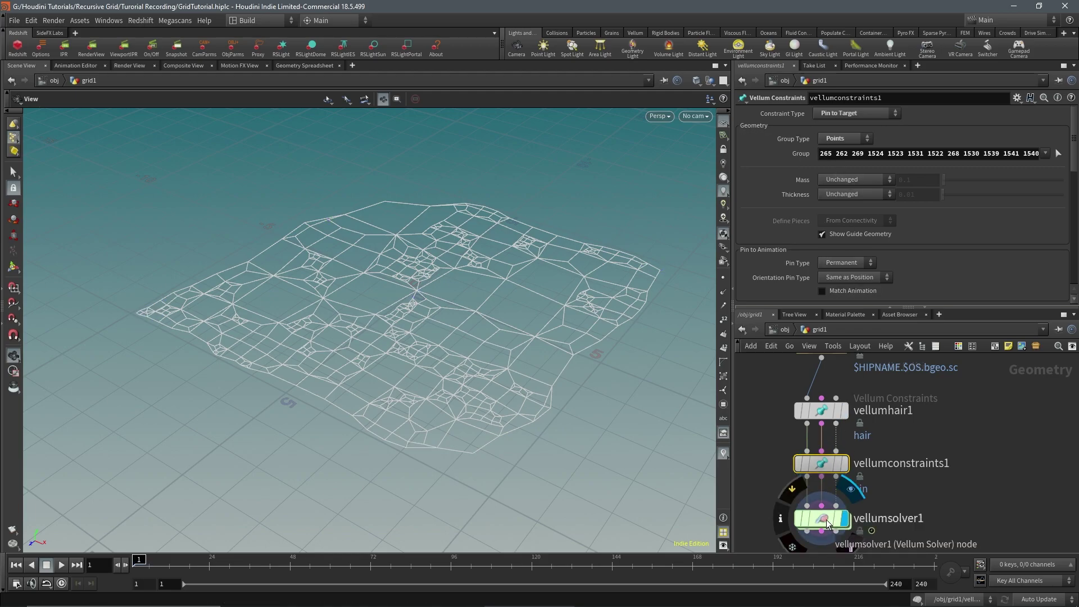
left_click(843, 518)
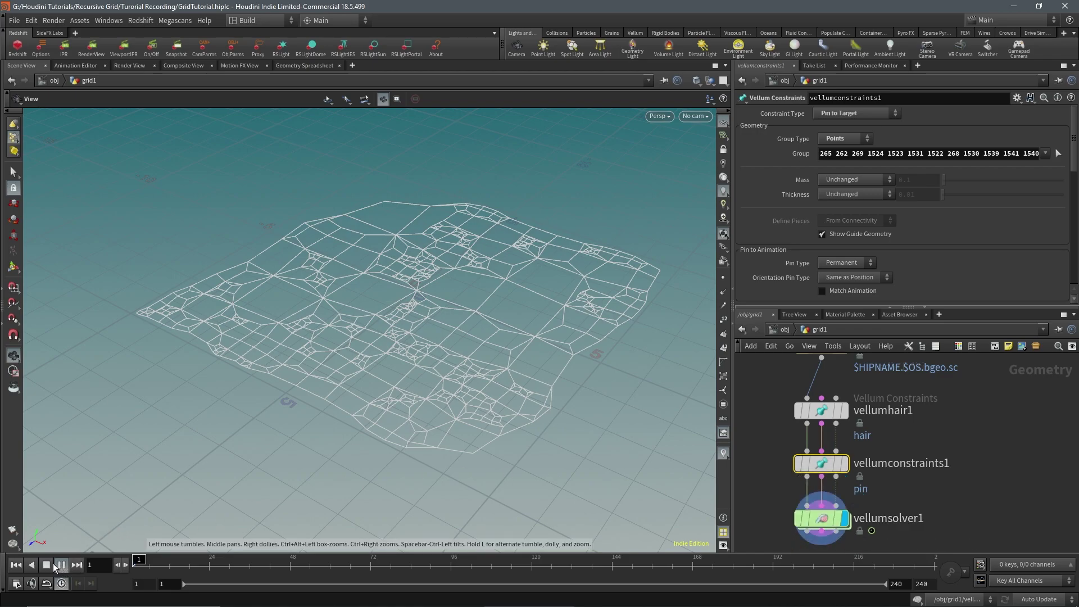
left_click(56, 564)
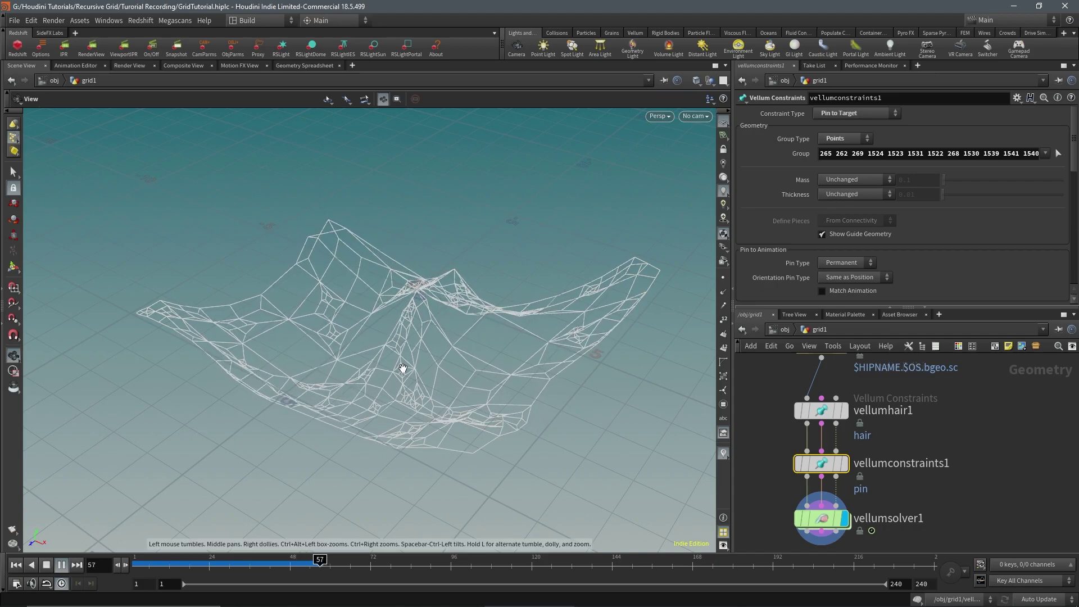
left_click_drag(403, 368, 214, 349)
left_click_drag(510, 395, 400, 423)
left_click(46, 566)
Step: Examine the draped line network at frame 146 from several angles
left_click_drag(292, 388, 573, 435)
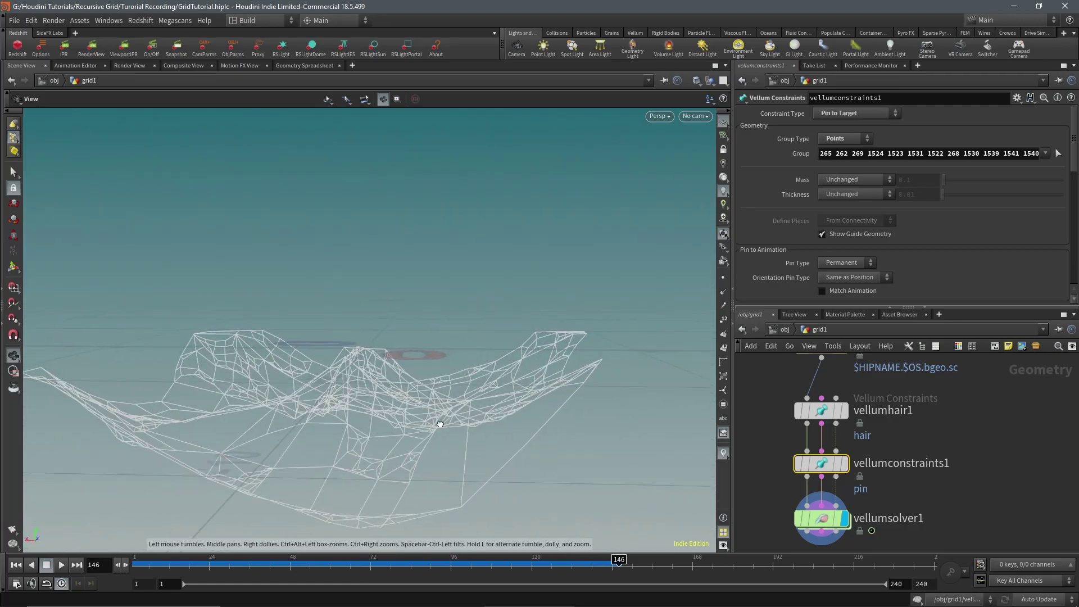
left_click_drag(440, 424, 414, 365)
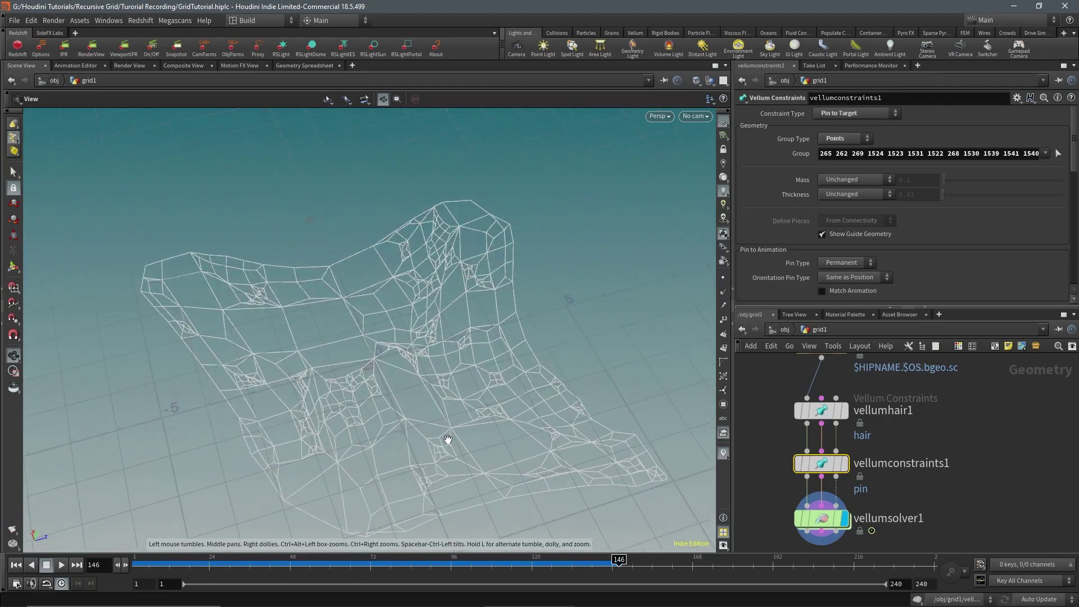
left_click_drag(448, 439, 411, 298)
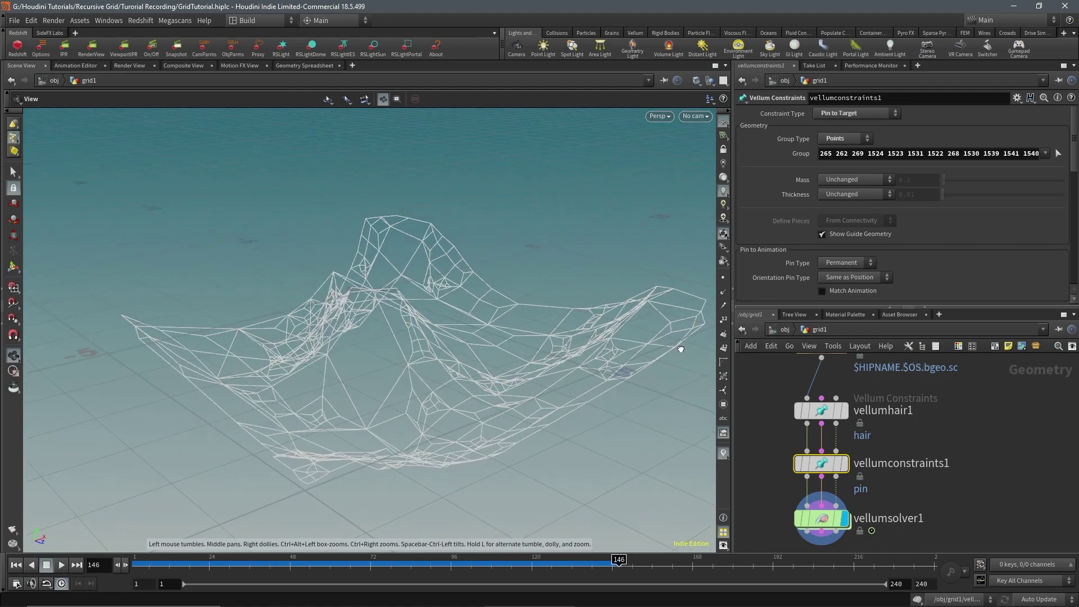
left_click_drag(679, 346, 606, 349)
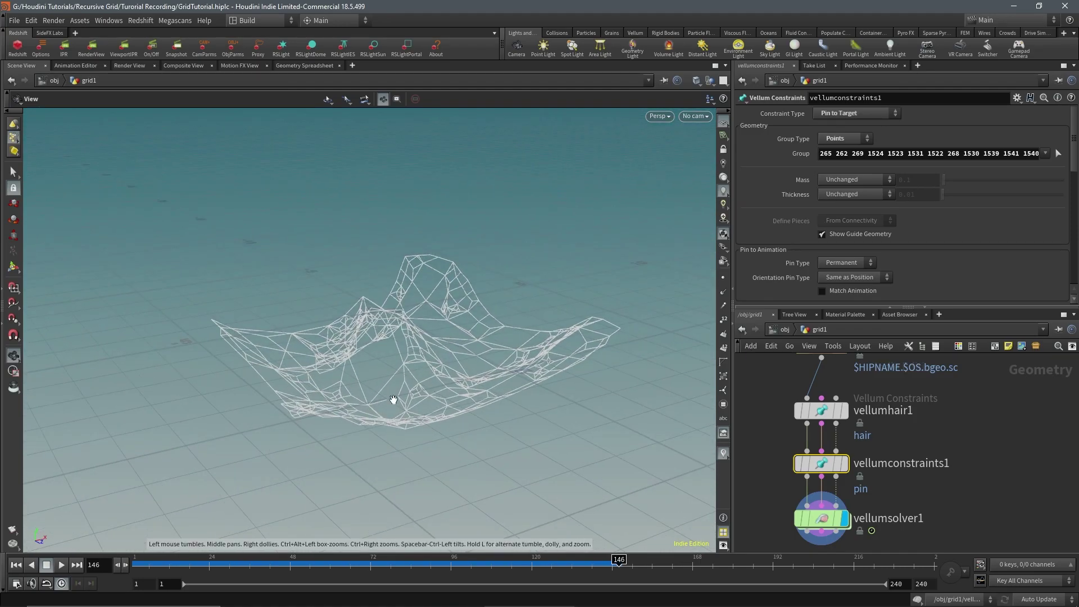
left_click_drag(332, 428, 256, 361)
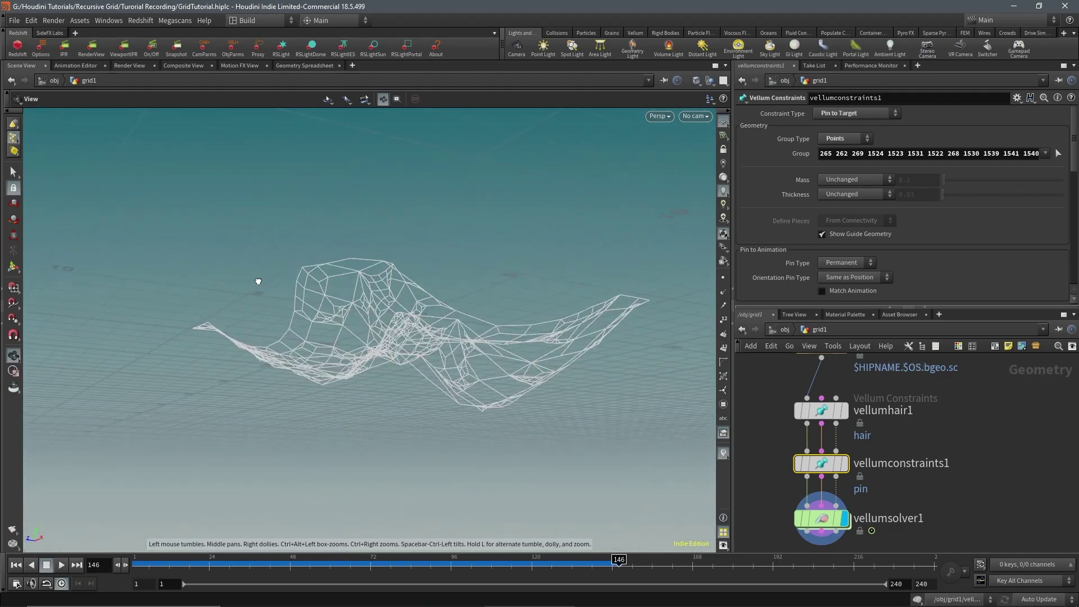
left_click_drag(258, 281, 412, 424)
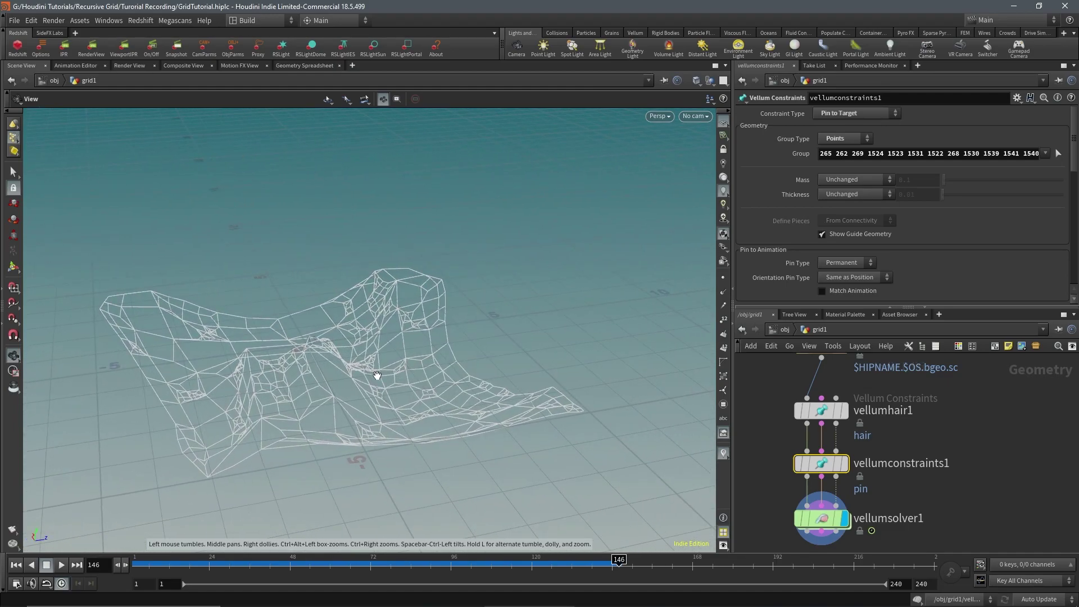
mouse_move(487, 304)
left_mouse_down()
mouse_move(484, 204)
mouse_move(504, 116)
mouse_move(611, 260)
mouse_move(503, 318)
left_mouse_up()
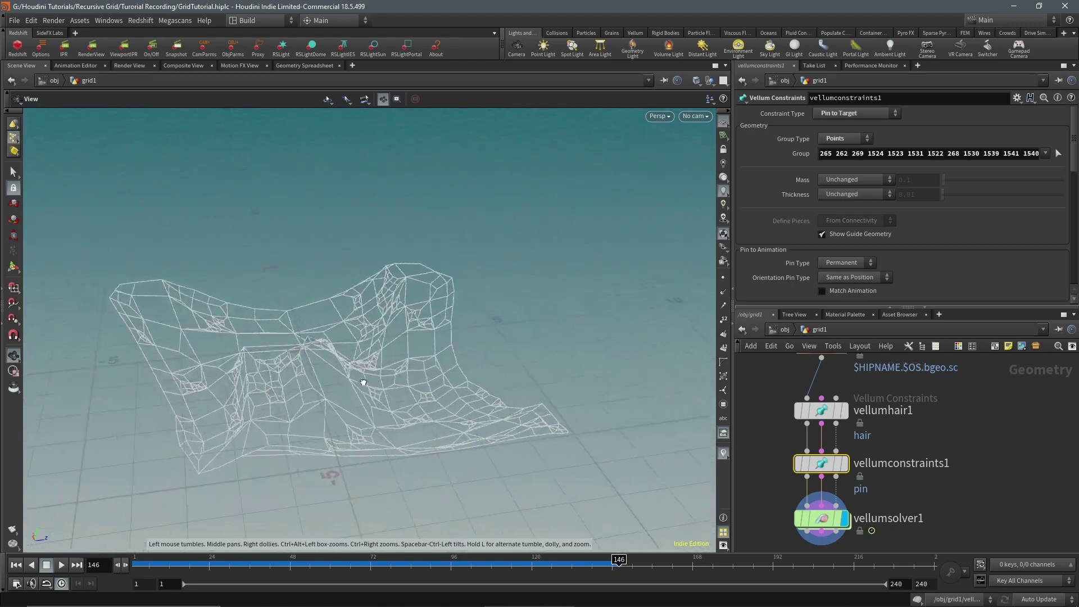